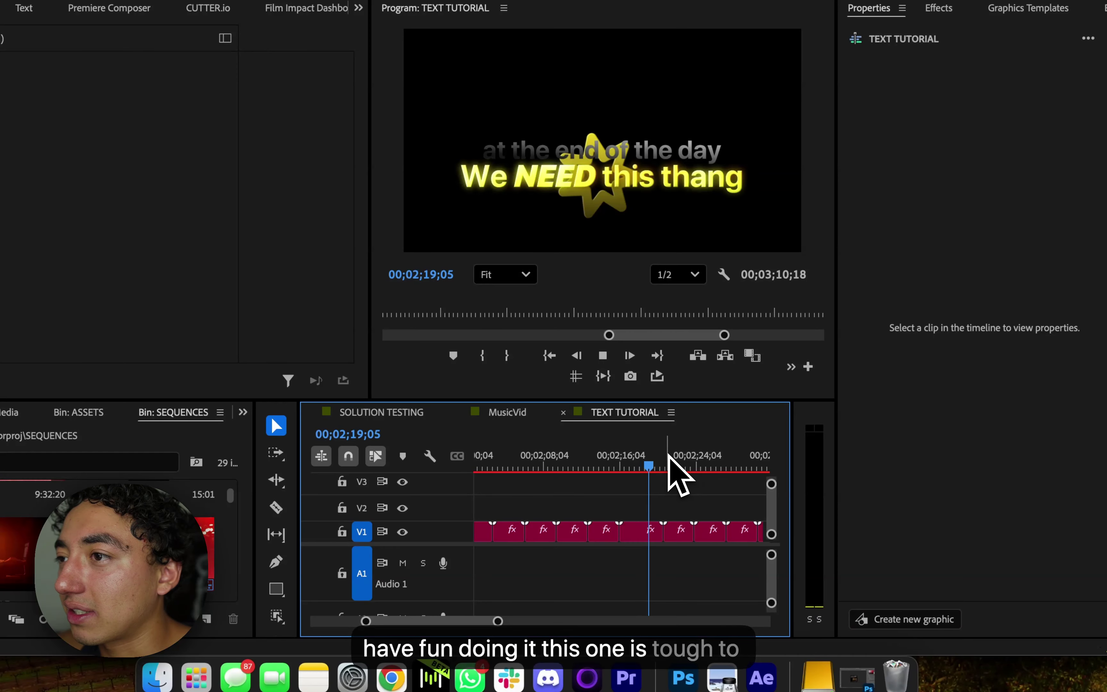
Preview the text animations in the TEXT TUTORIAL sequence through to its last clip at about 00;03;09;11
key(space)
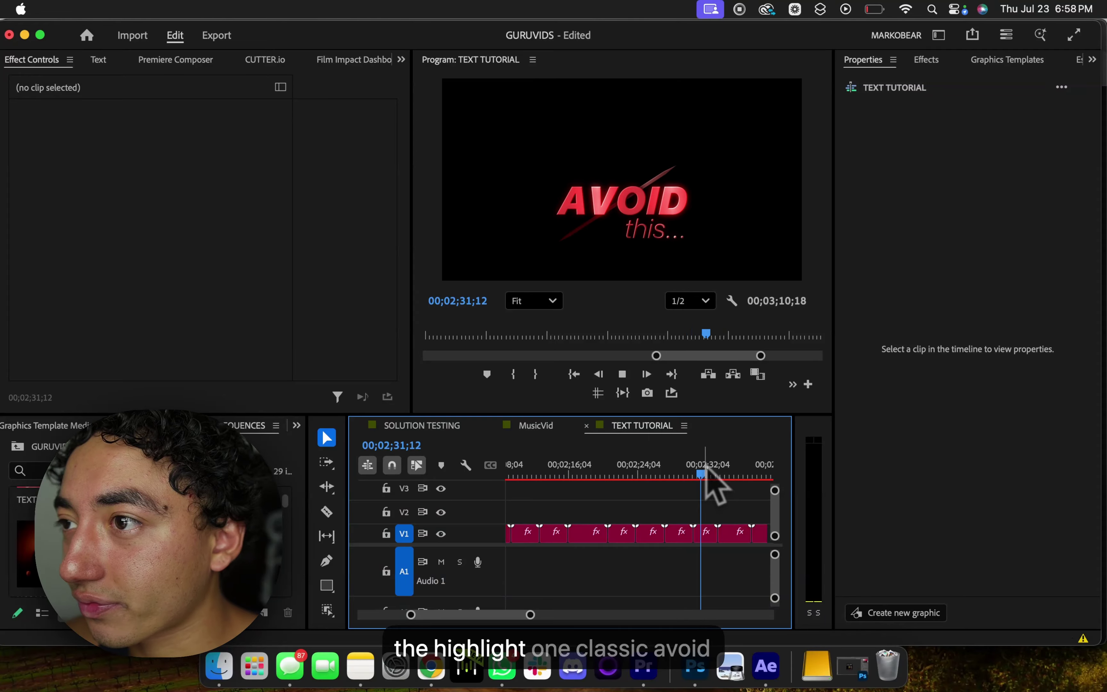
key(space)
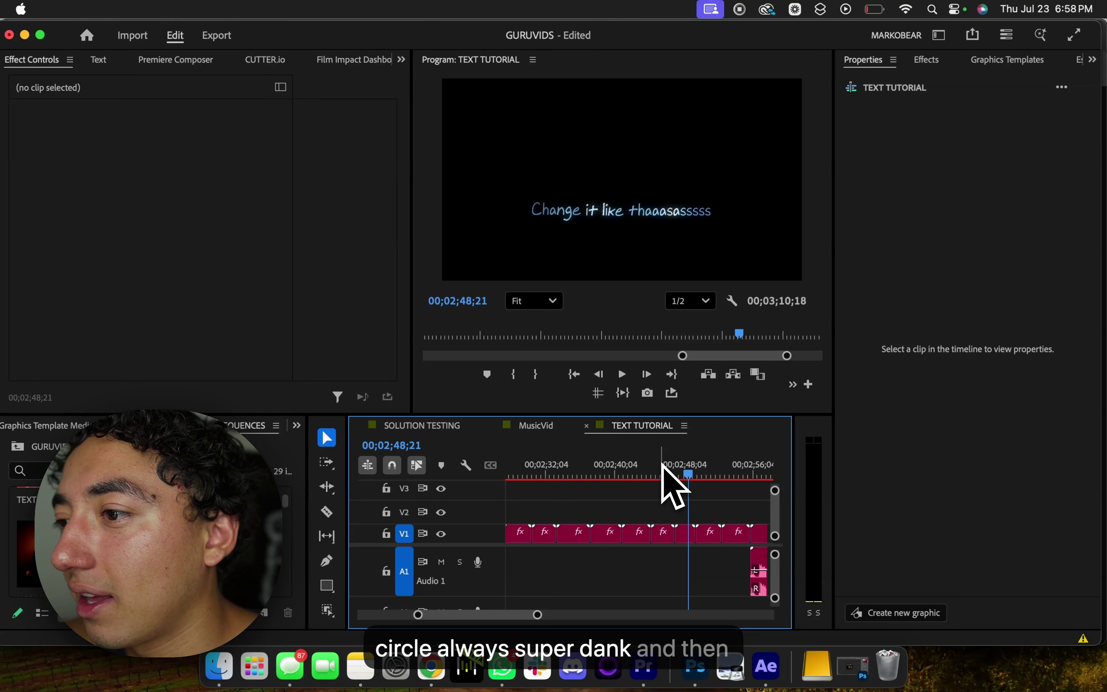
click(707, 470)
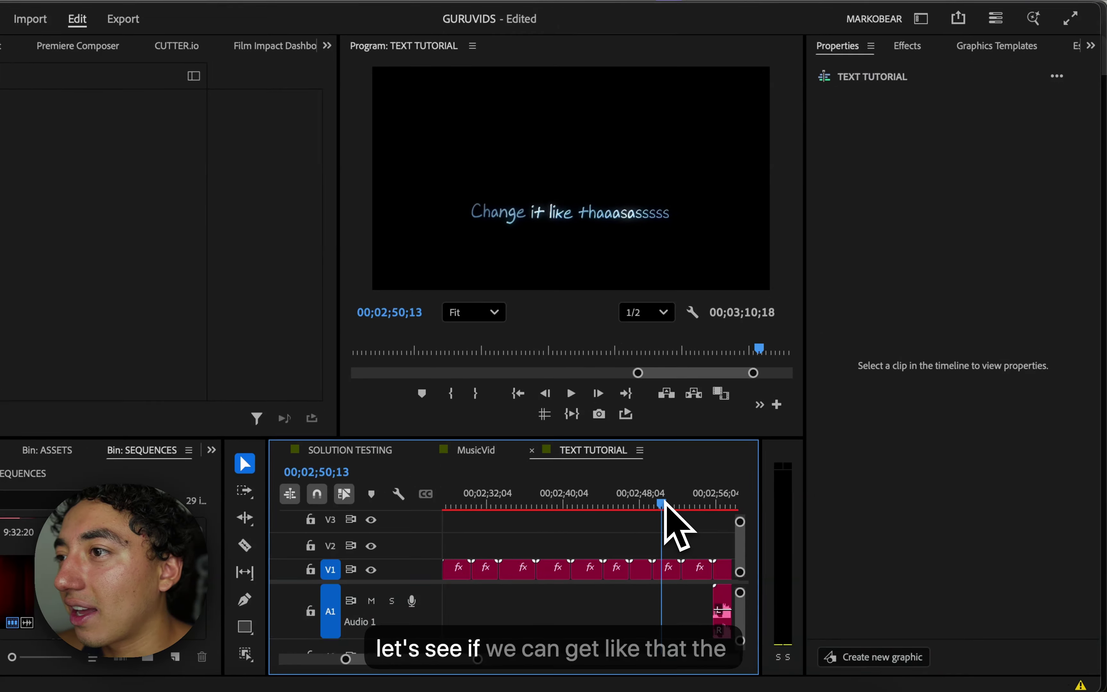
key(space)
key(minus)
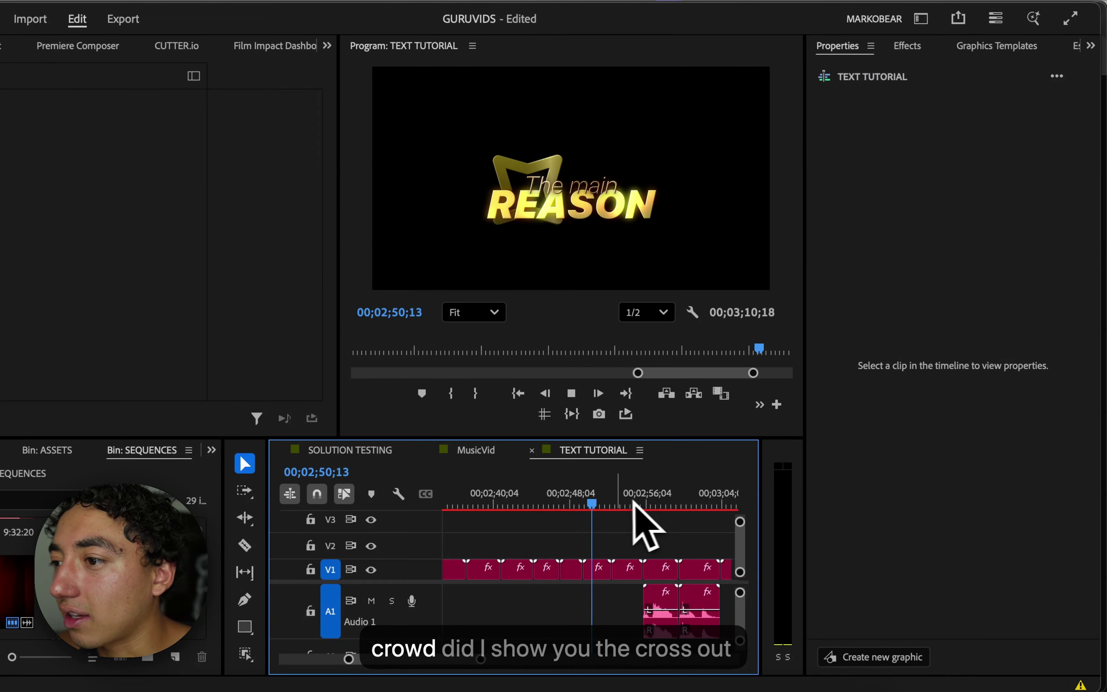
click(639, 501)
key(minus)
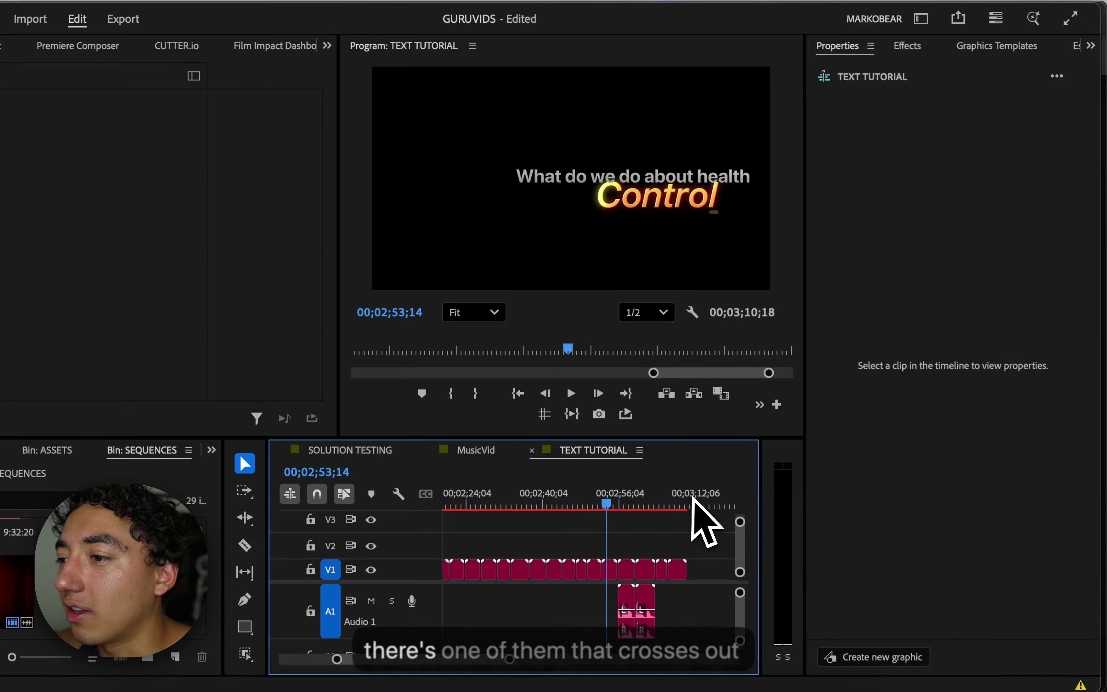
click(681, 503)
Browse the installed motion graphics templates in an enlarged view, examining the HOOK MOTION and TEXT MOTION designs
click(907, 46)
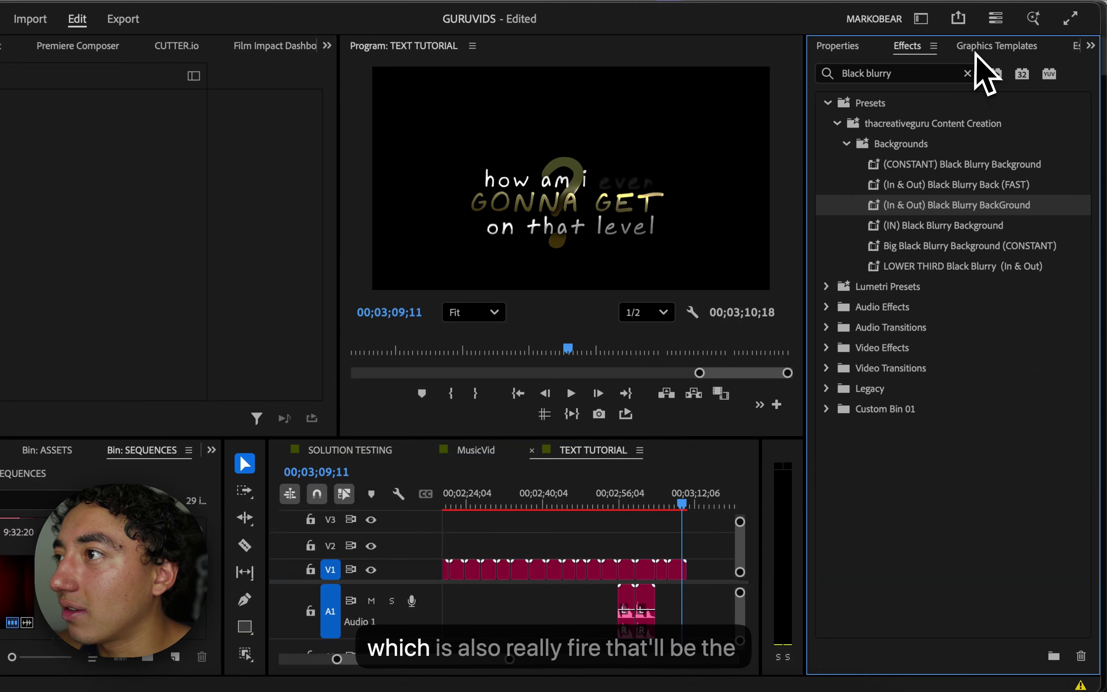
click(997, 46)
scroll(925, 329, down, 10)
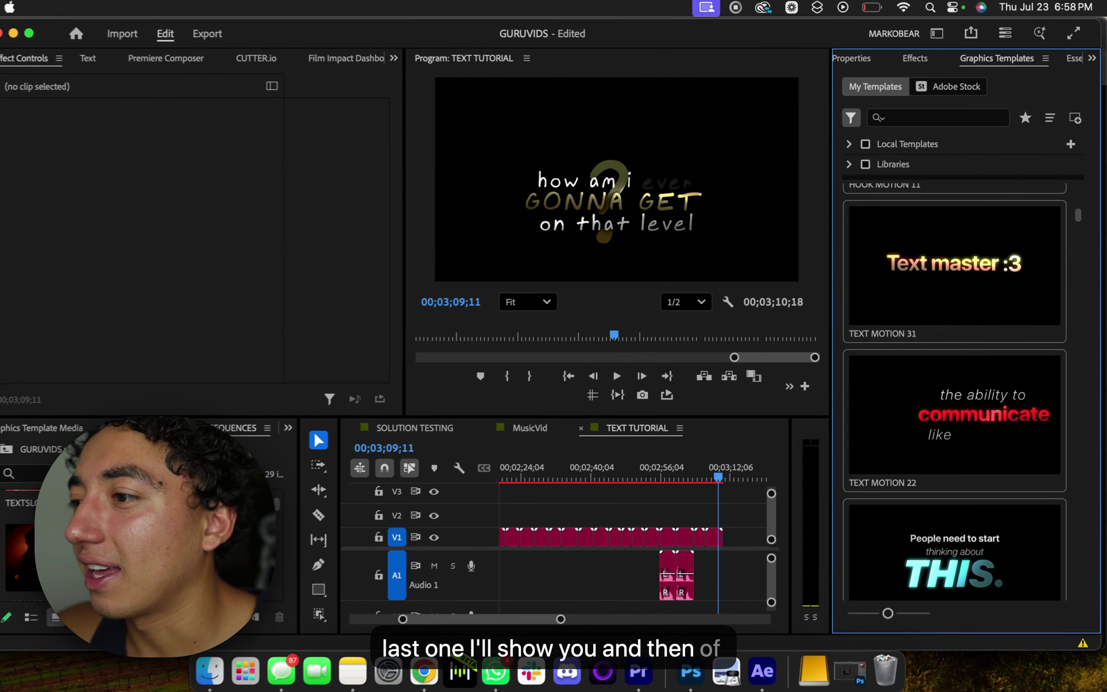
scroll(956, 389, down, 10)
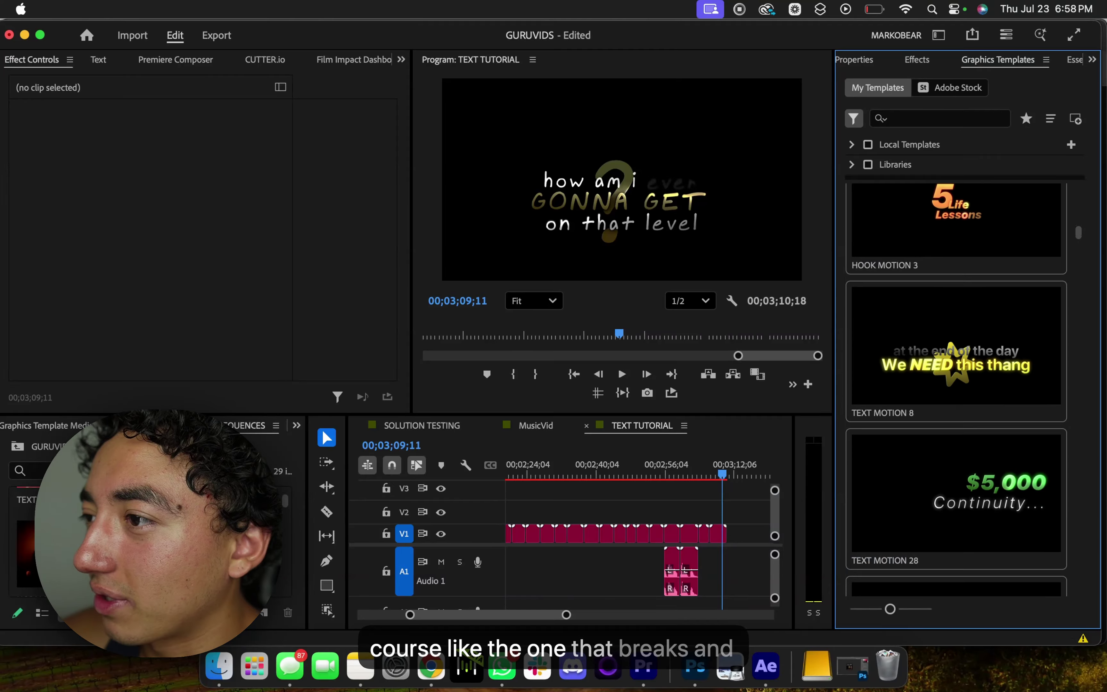
scroll(956, 389, down, 10)
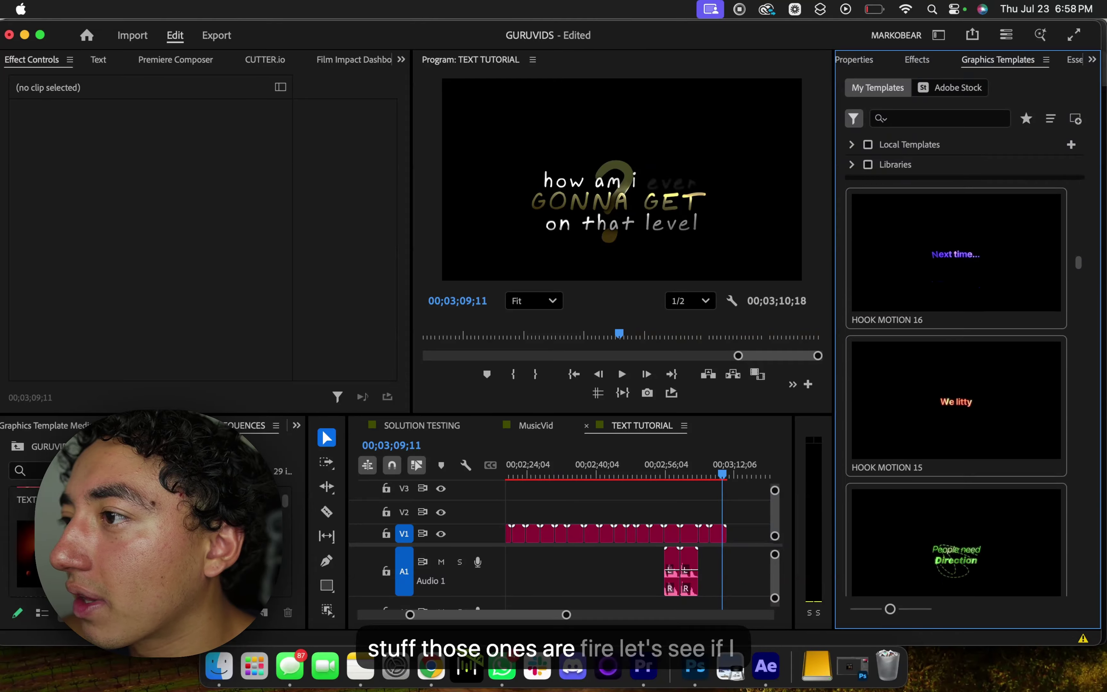
scroll(957, 389, down, 5)
key(grave)
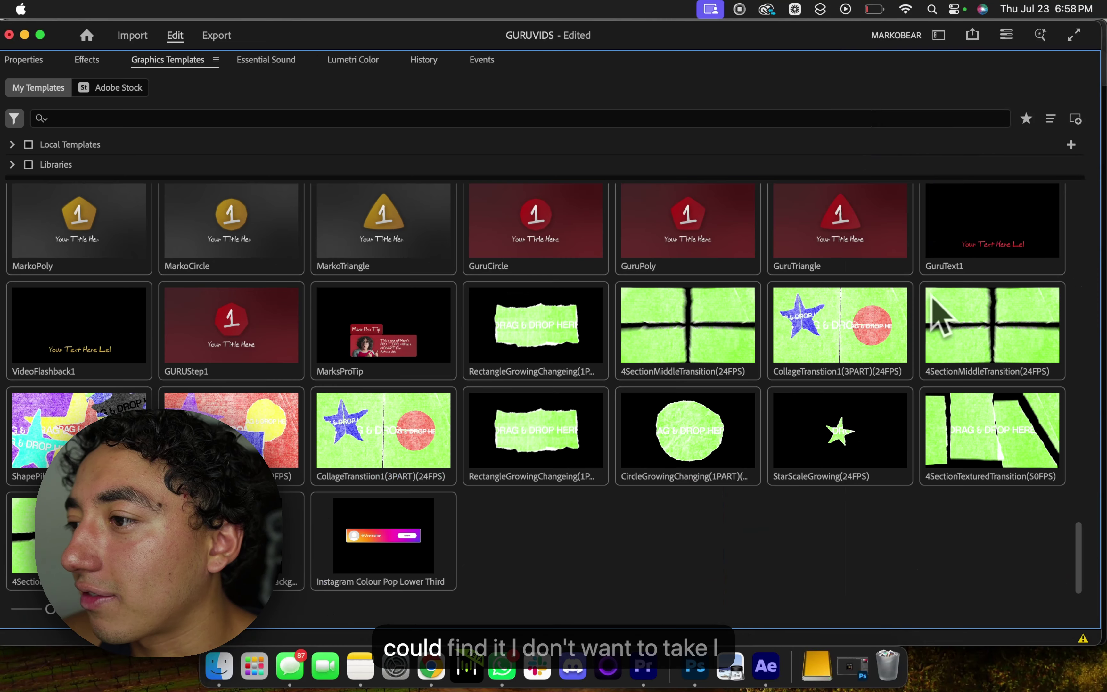
scroll(738, 306, up, 15)
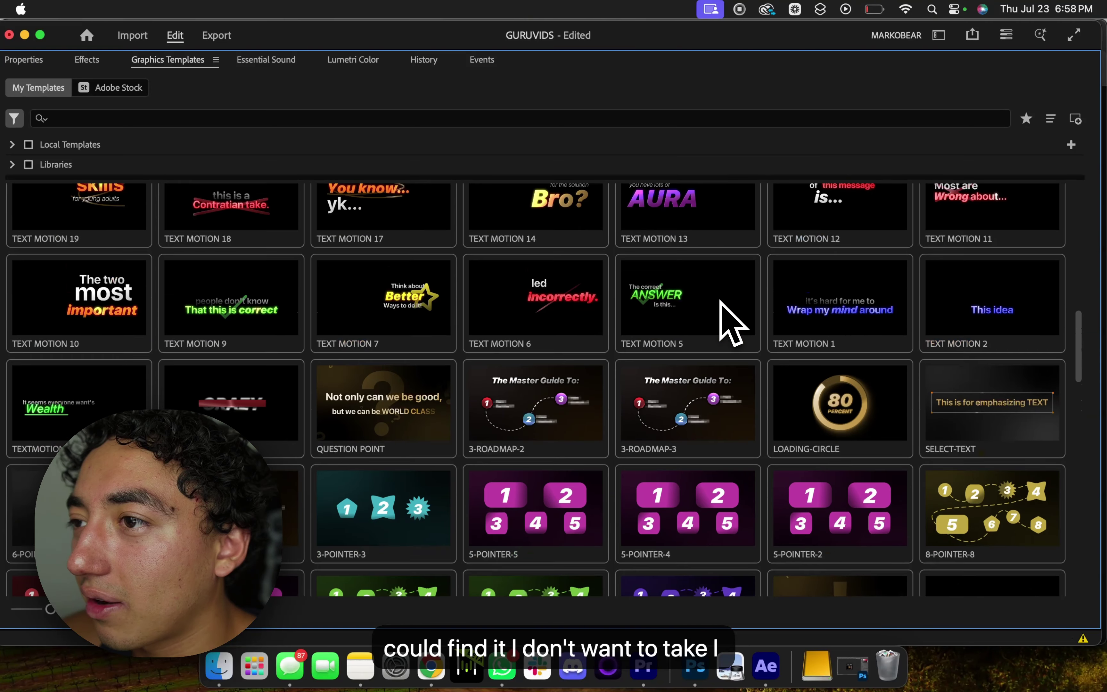
scroll(727, 321, up, 10)
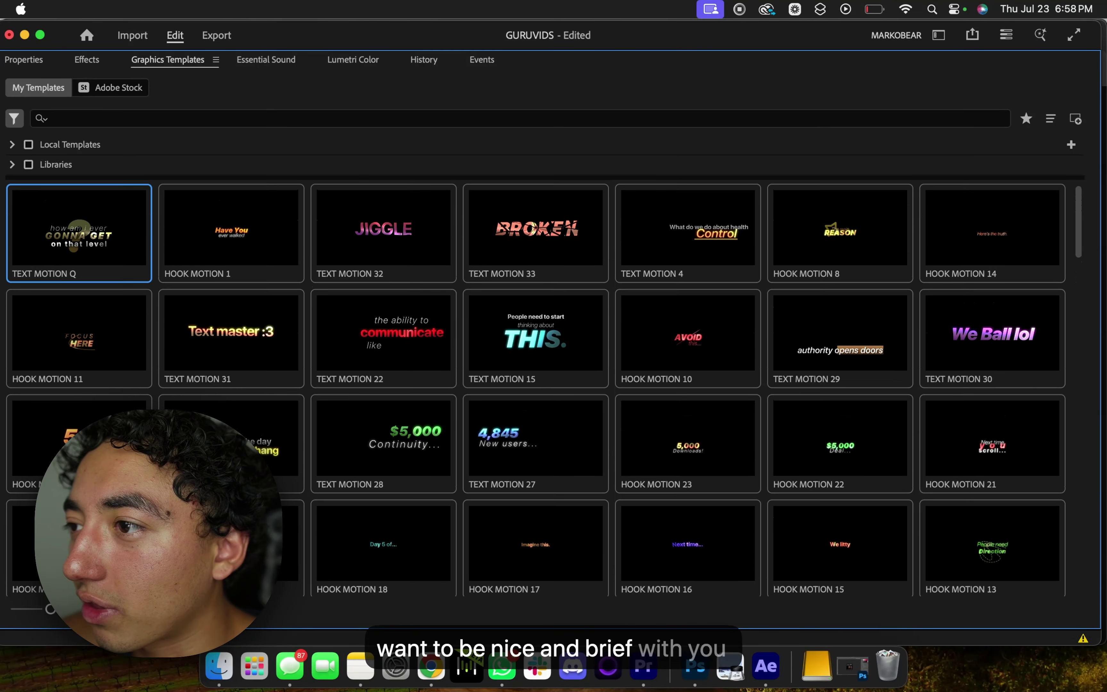
scroll(302, 320, down, 10)
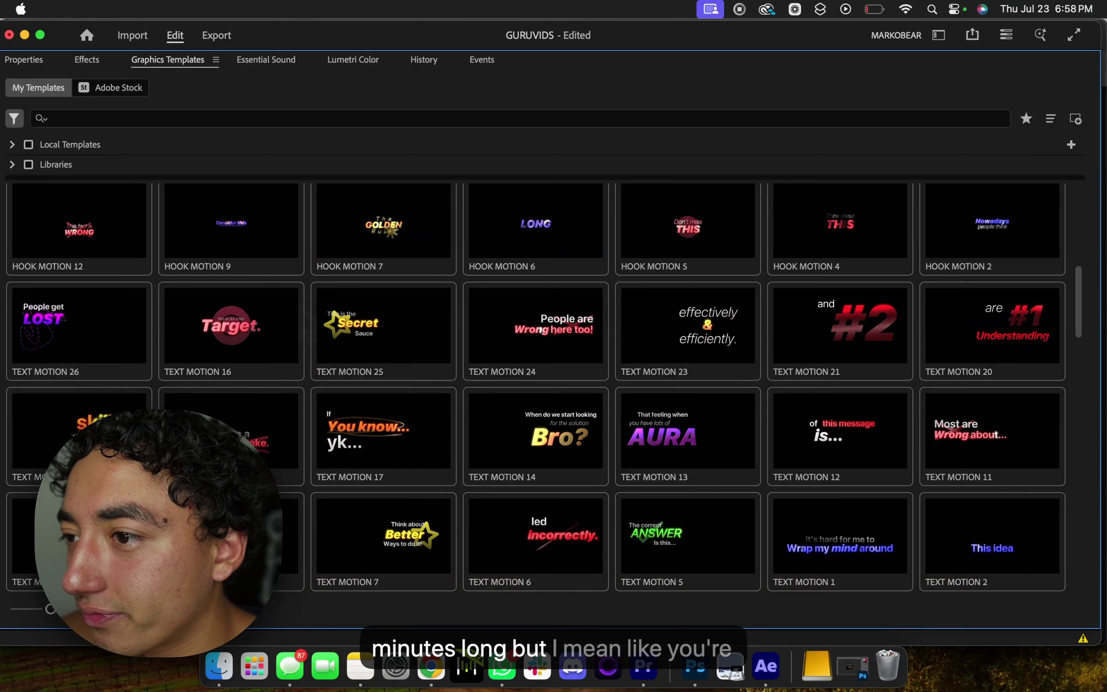
key(grave)
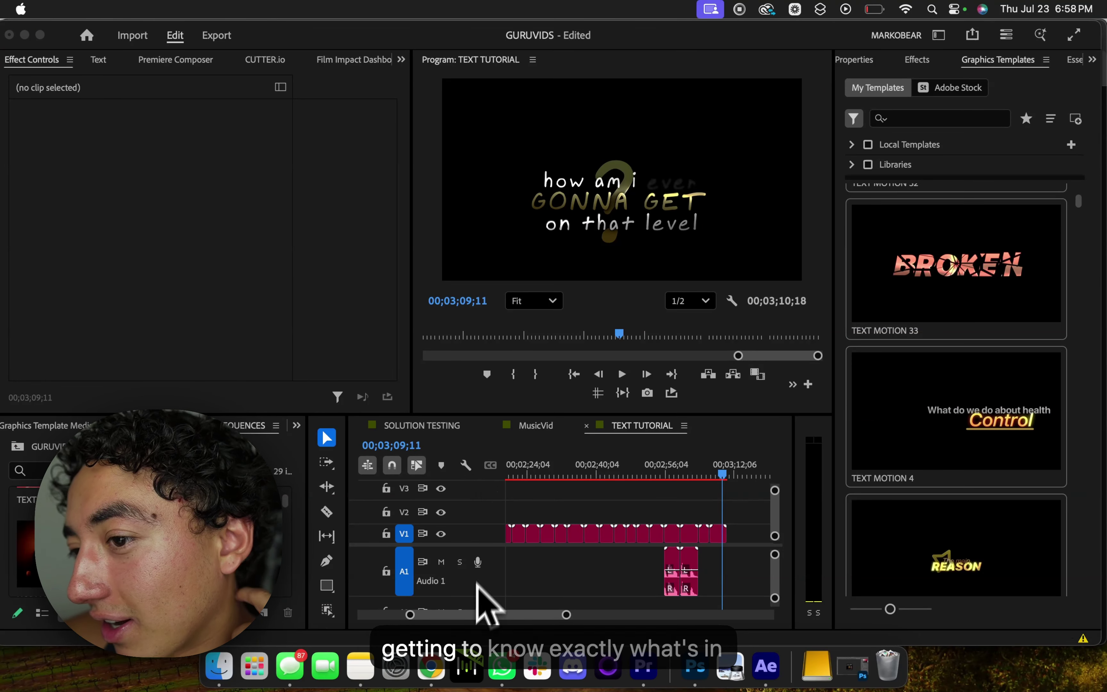
Save the Premiere Pro project and switch to After Effects to preview the FULL 7 composition
click(482, 601)
key(super+s)
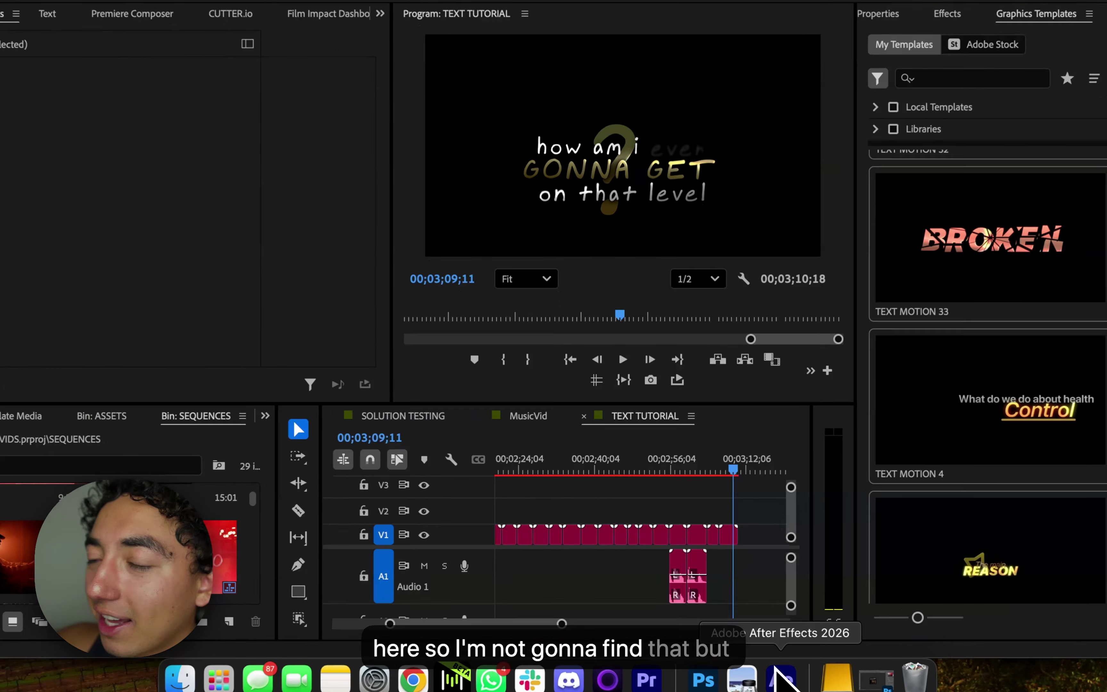
click(765, 666)
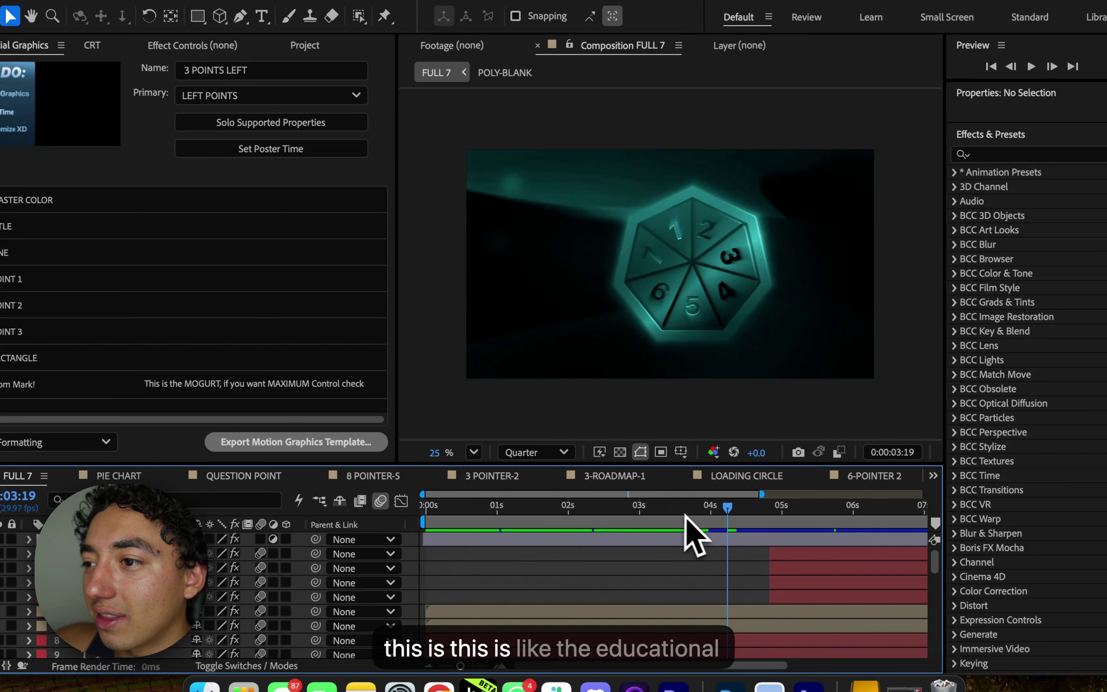
key(minus)
click(672, 508)
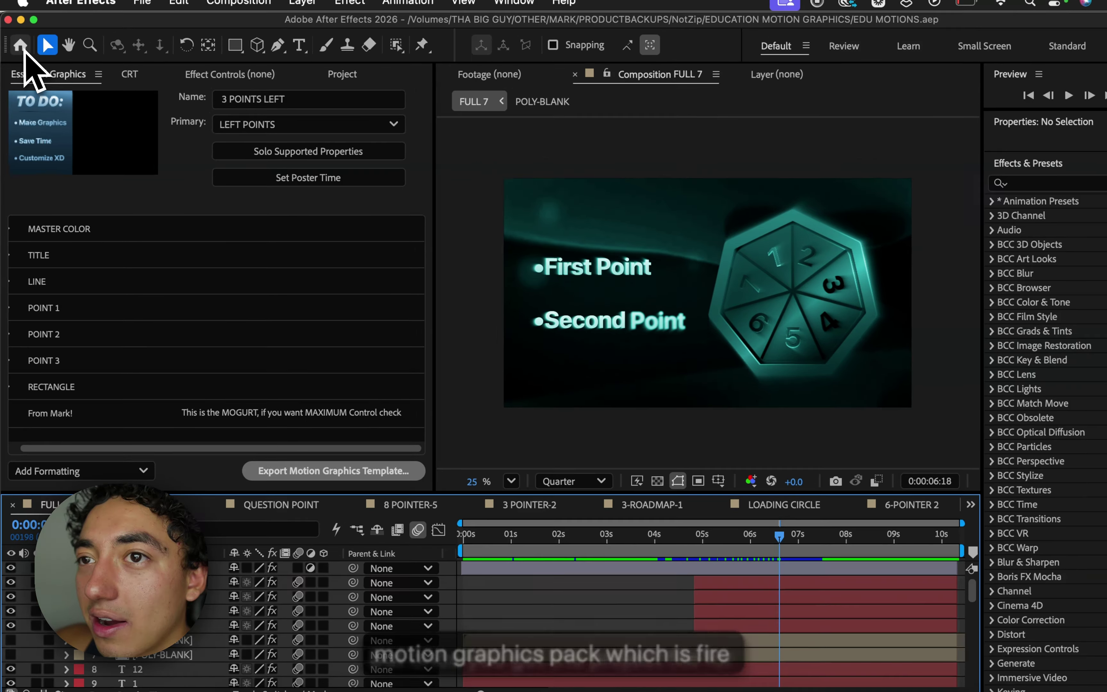
Open the recent PODCAST TEXT project from the After Effects home screen
click(25, 43)
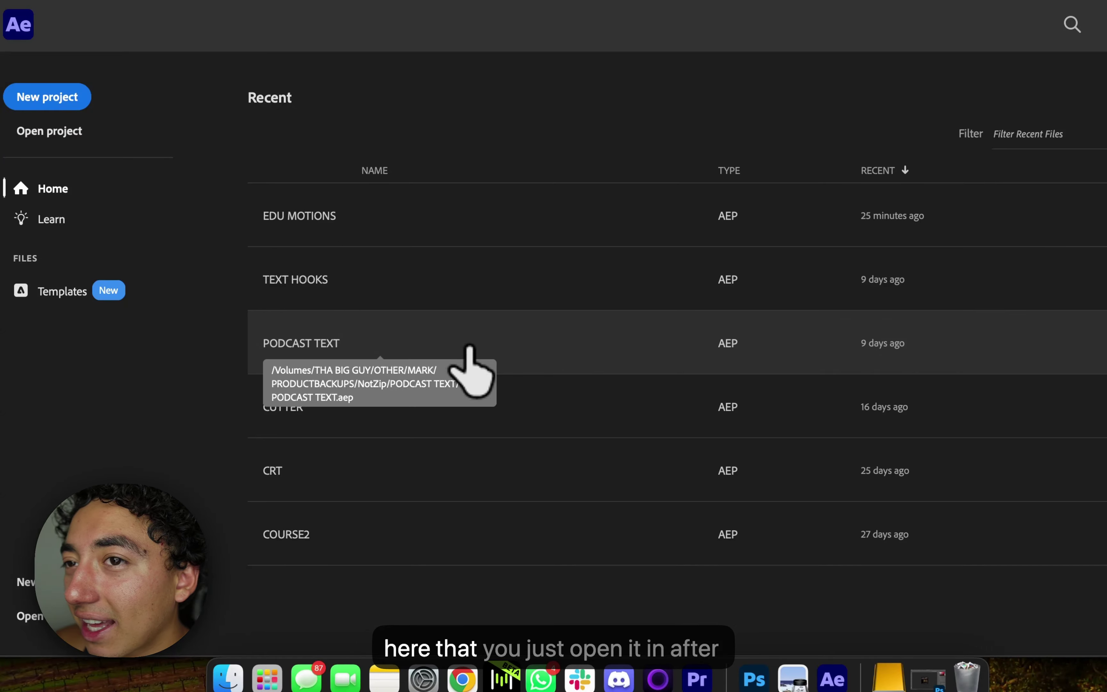
key(Escape)
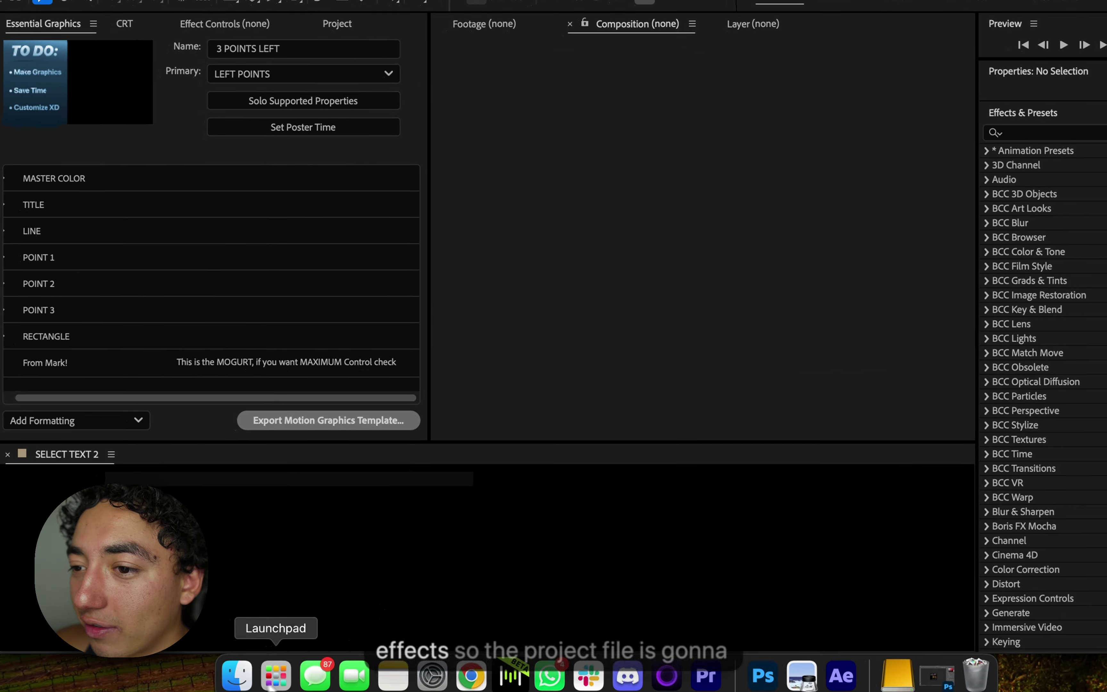
Switch to Finder and browse the external drive's OTHER folder down to PRODUCTBACKUPS/NotZip
click(231, 672)
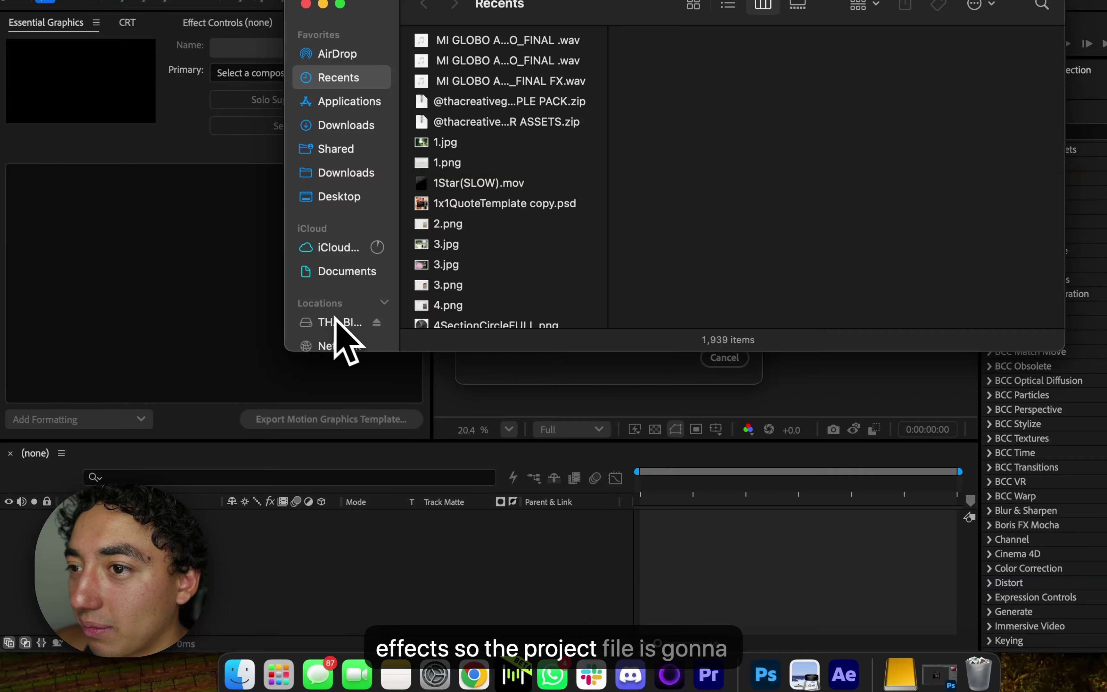
click(339, 322)
click(467, 61)
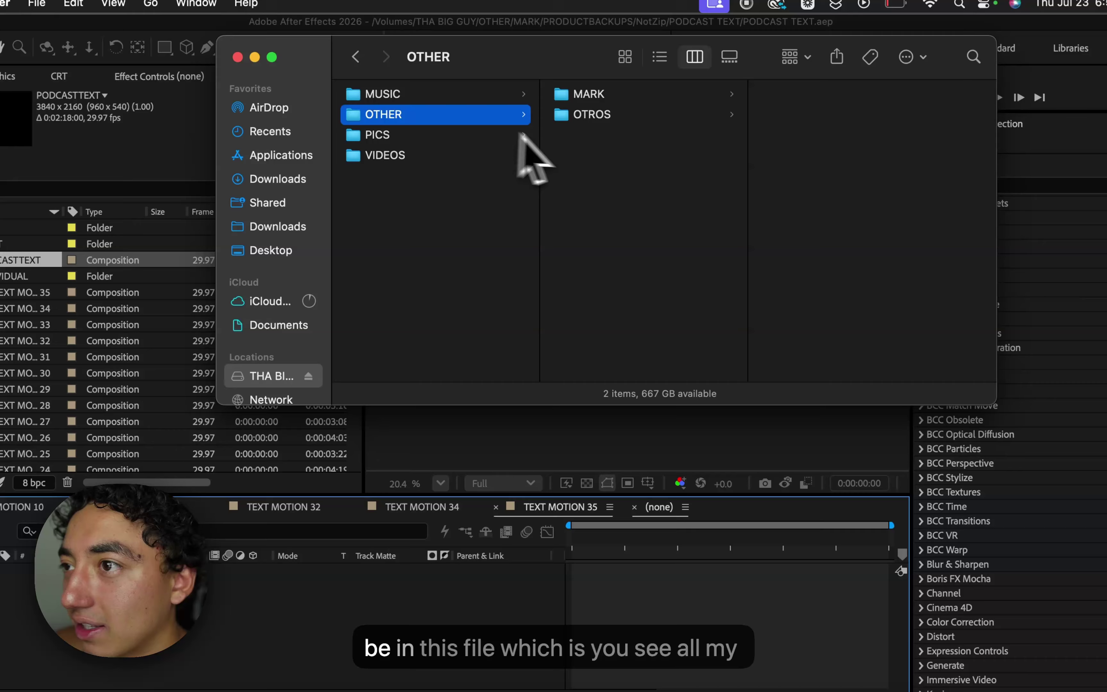
click(592, 96)
scroll(817, 323, down, 5)
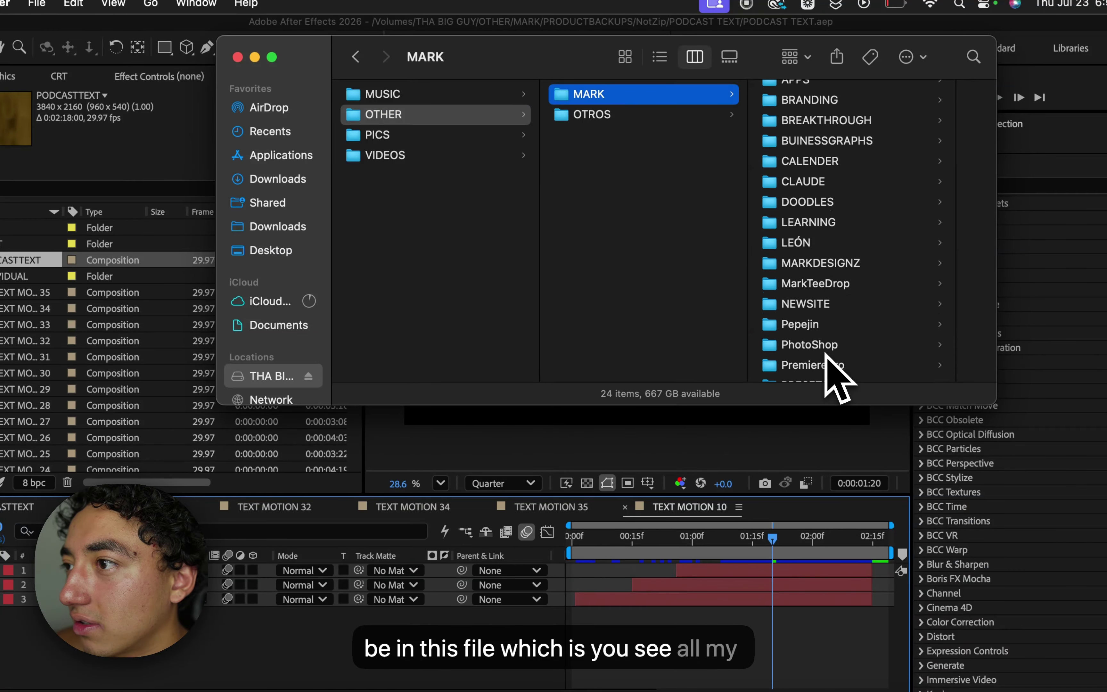
click(841, 295)
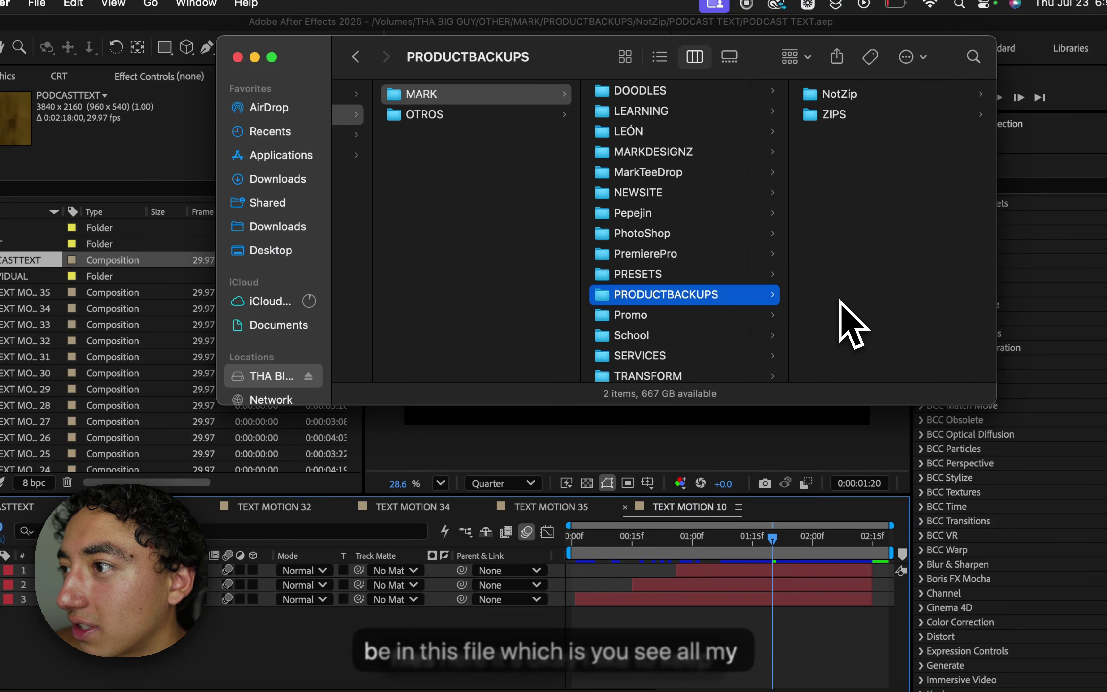
click(847, 99)
scroll(883, 298, down, 2)
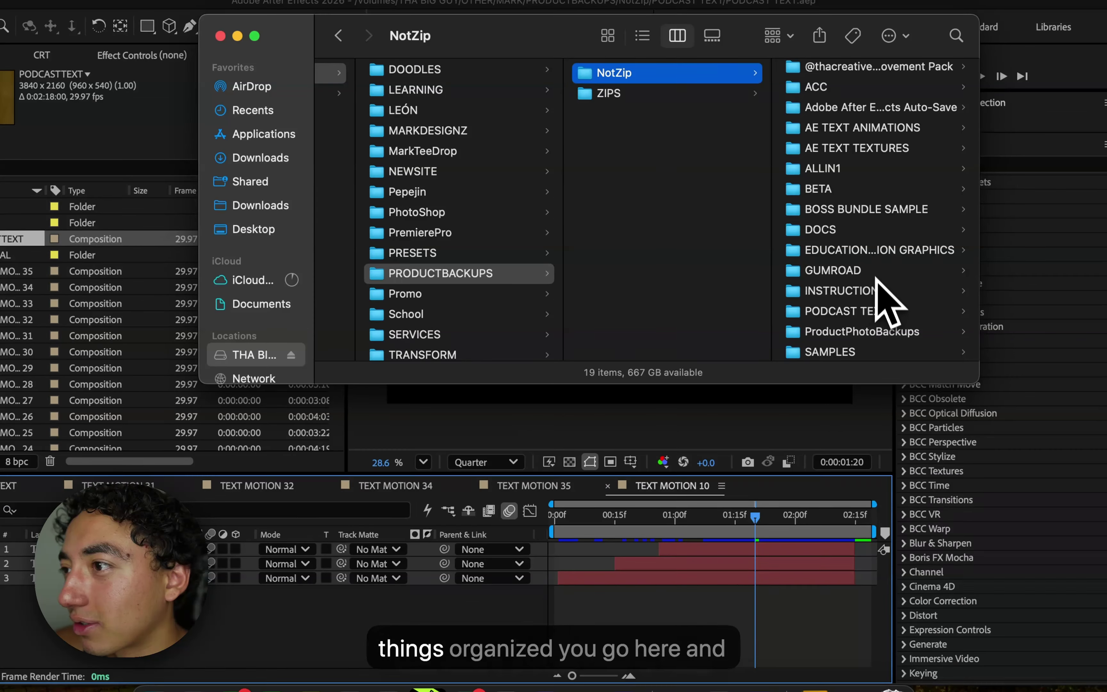
Inspect the font files in the PODCAST TEXT folder's FONT subfolder and bring up the PODCAST TEXT.aep project
click(865, 311)
click(854, 114)
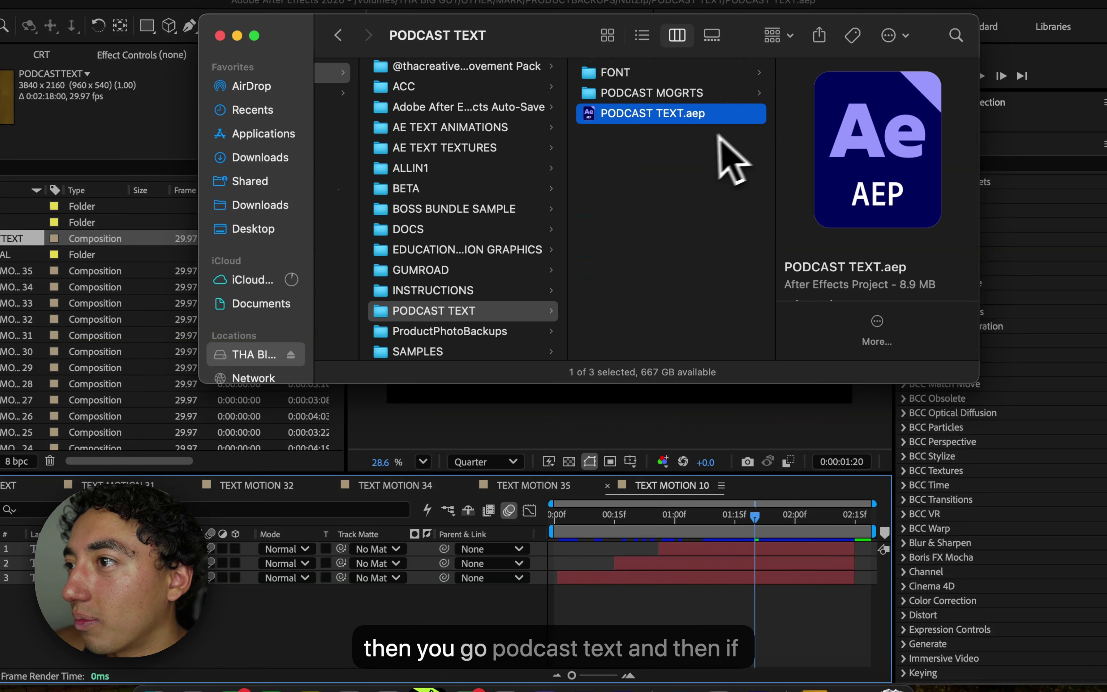
click(695, 73)
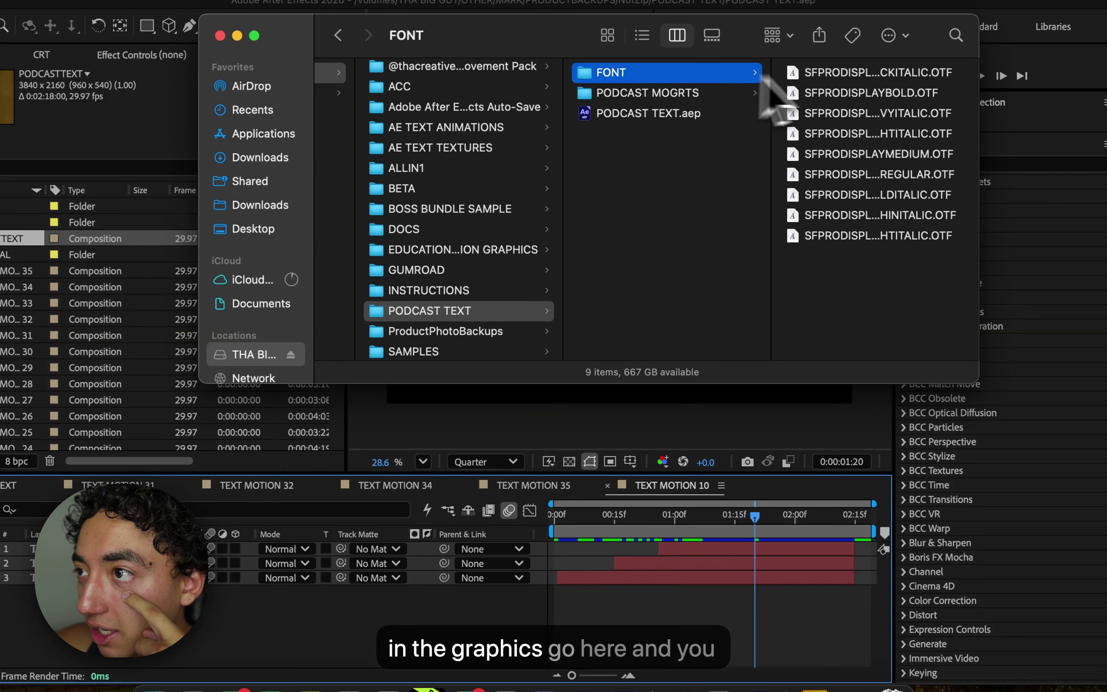
click(784, 73)
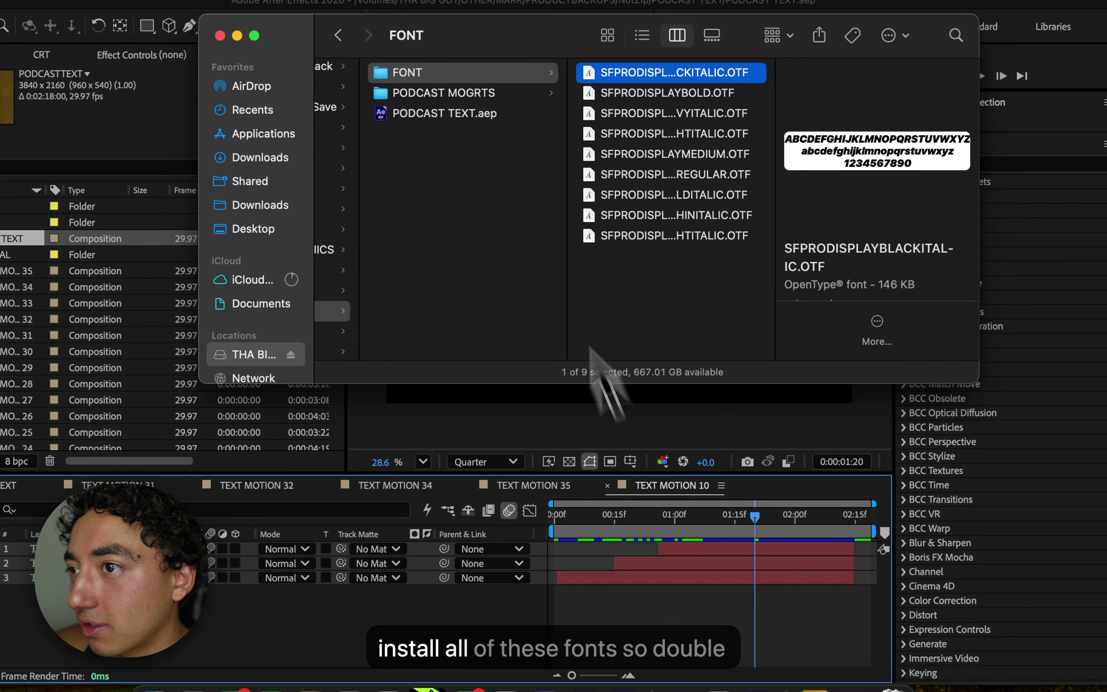
click(490, 113)
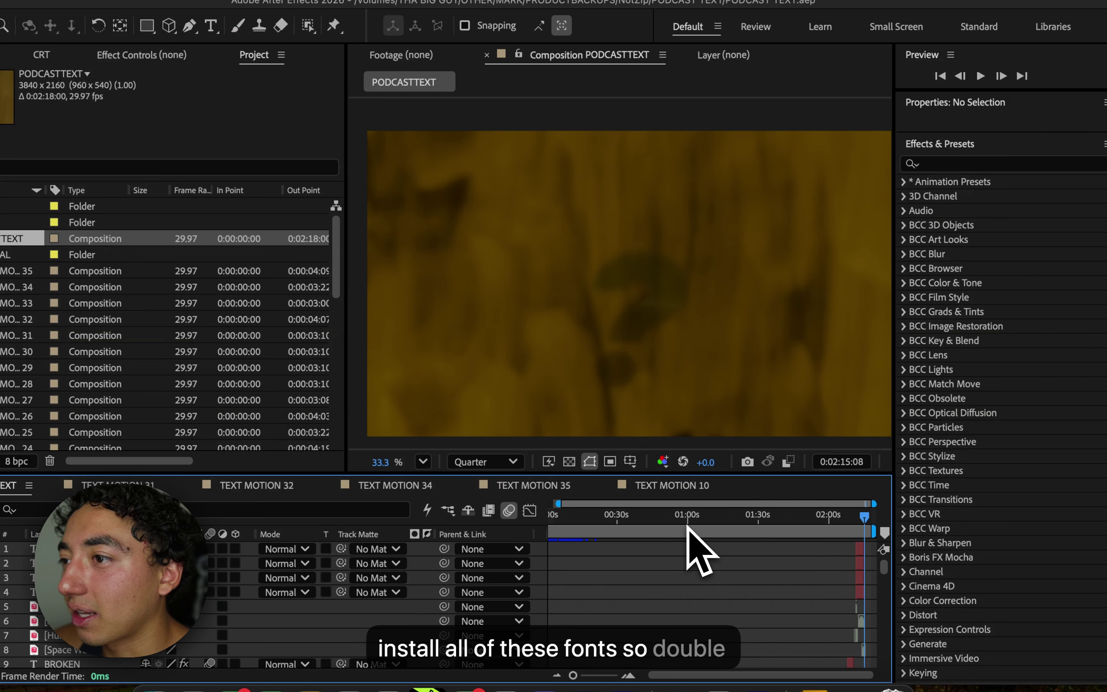
Preview the opening text animations of the PODCASTTEXT composition from its first frame and look over their layers
key(Home)
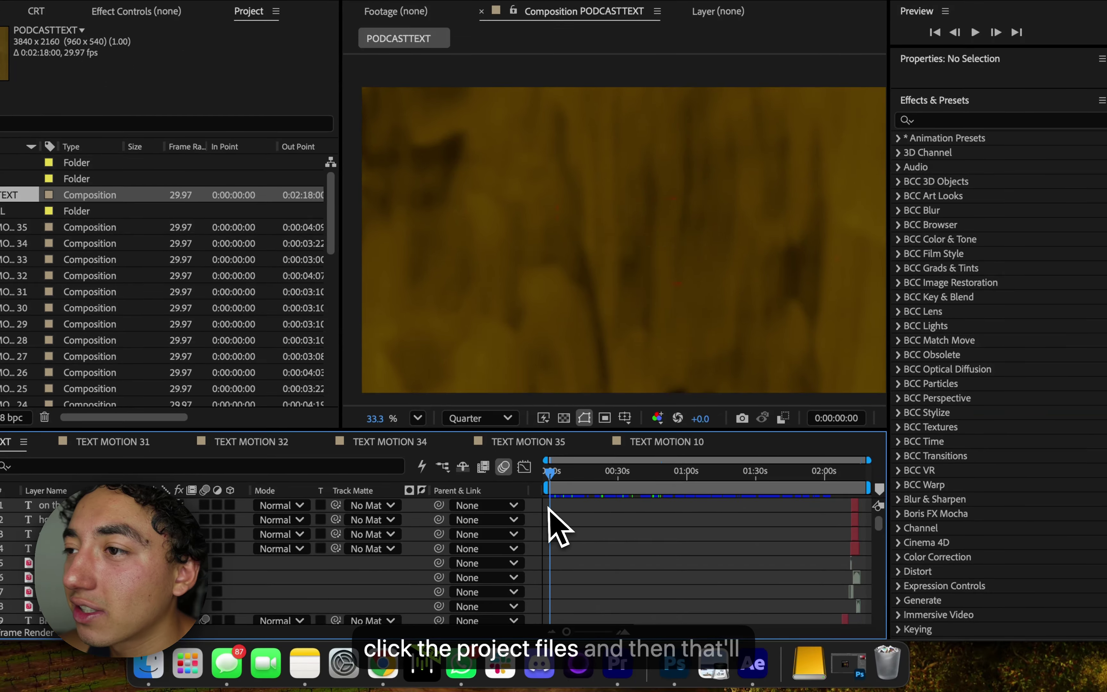
scroll(572, 543, down, 20)
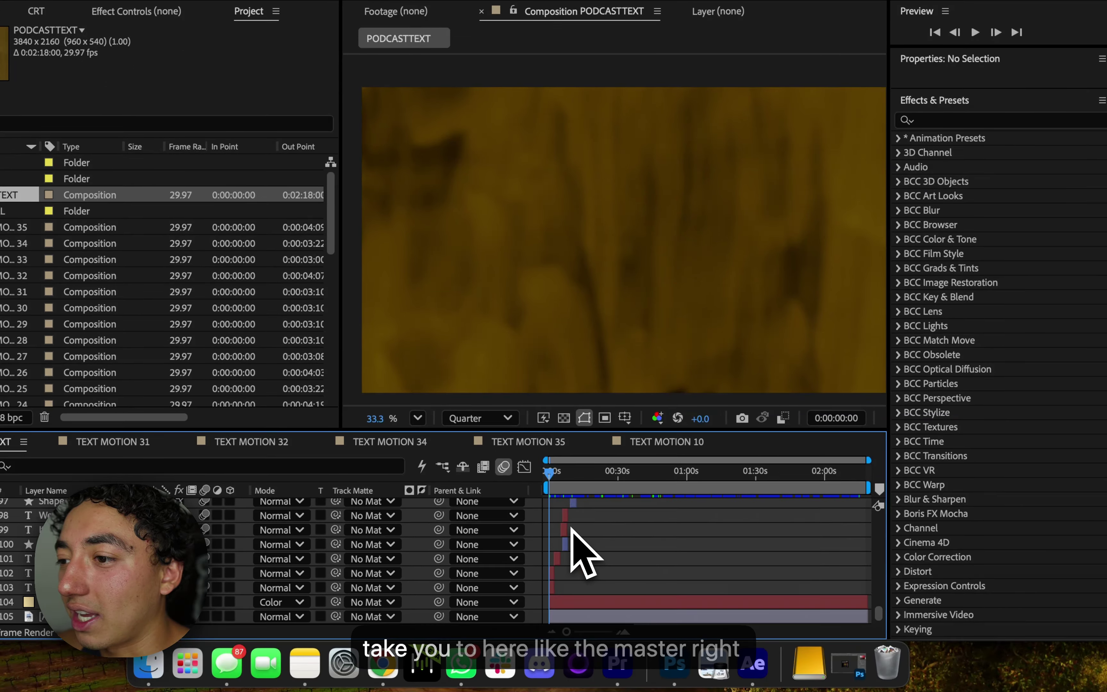
scroll(572, 528, up, 5)
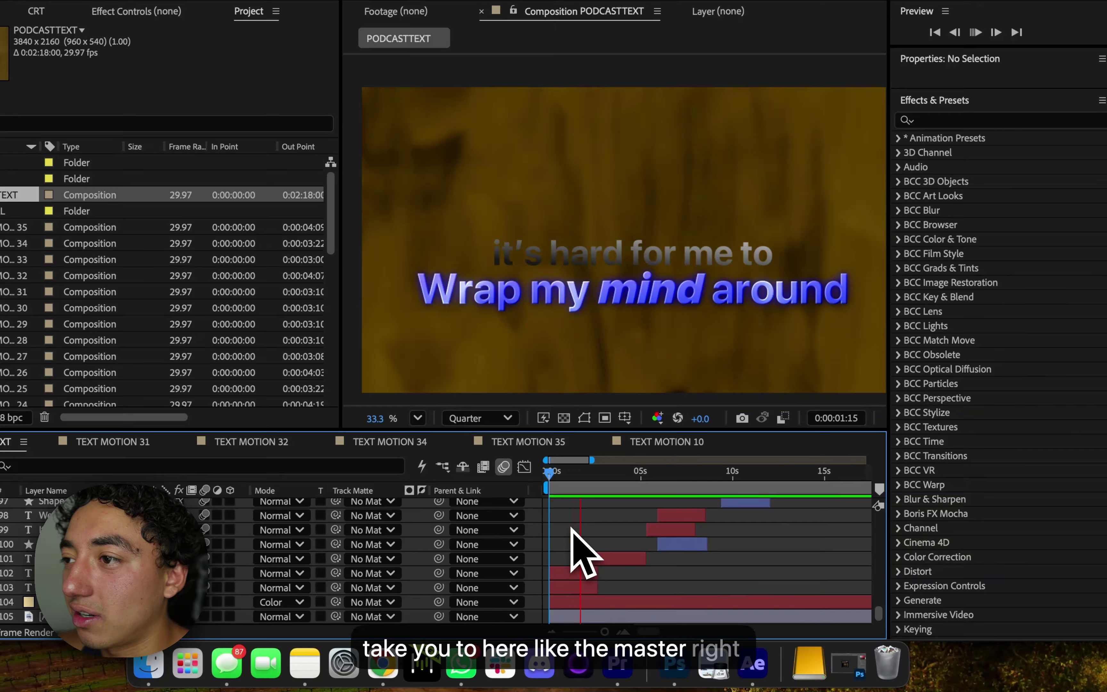
drag(619, 480, 767, 499)
scroll(778, 540, up, 3)
scroll(732, 540, right, 5)
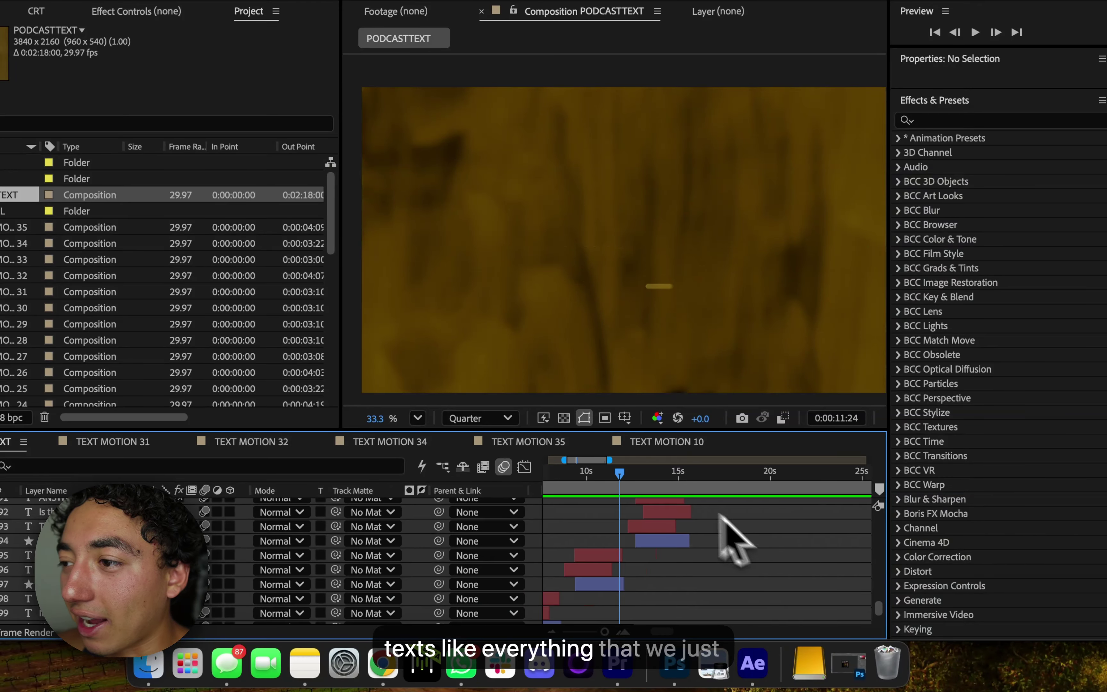
Scrub the PODCASTTEXT composition to about 0:02:15:01 and inspect the layers of the closing text animation up close
drag(664, 489, 860, 475)
scroll(672, 485, down, 5)
scroll(672, 524, up, 10)
scroll(856, 555, up, 8)
scroll(856, 554, up, 5)
key(equal)
key(equal)
key(equal)
key(equal)
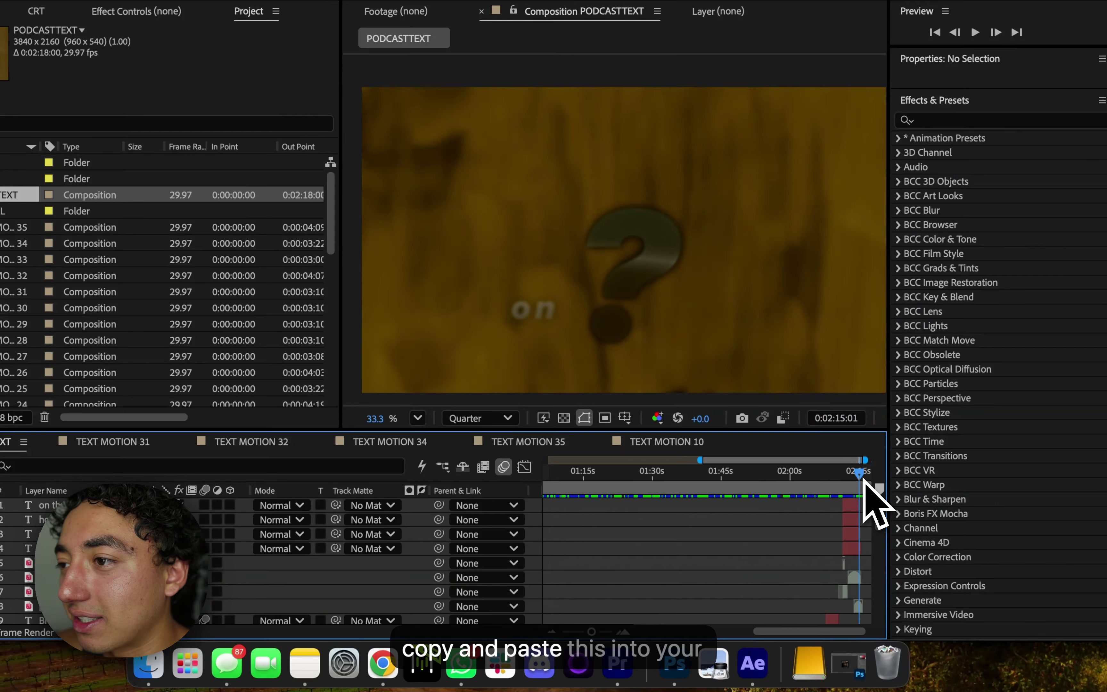
Play the closing question-mark text animation in the PODCASTTEXT composition and open the TEXT MOTION 10 composition
click(772, 478)
drag(773, 478, 715, 478)
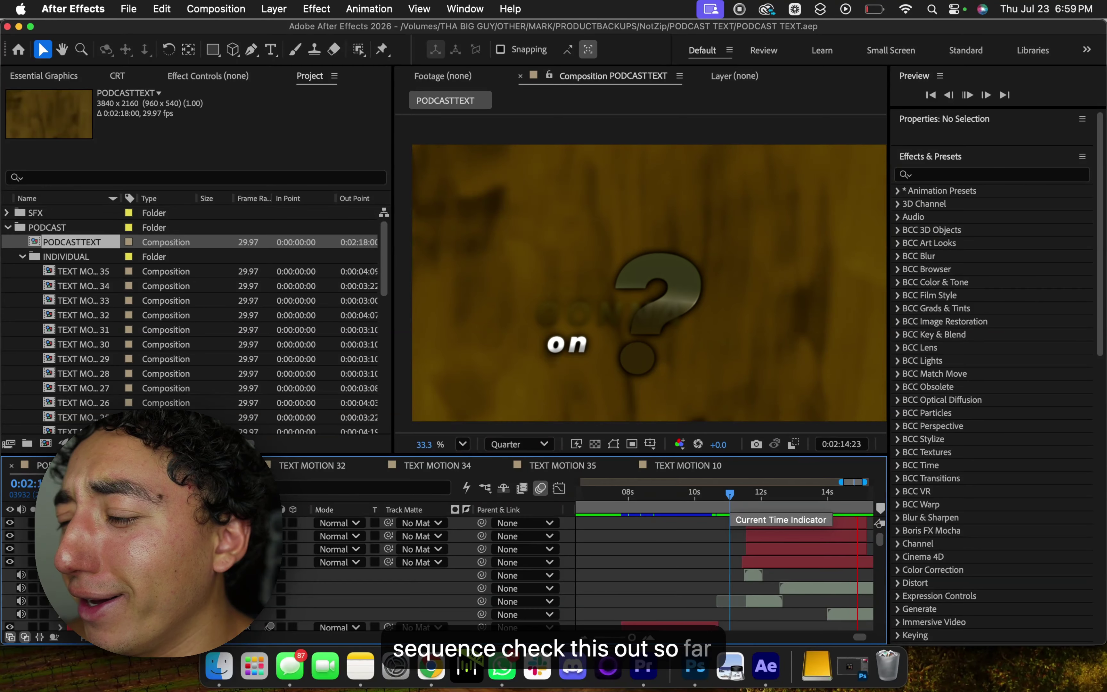
key(space)
key(minus)
key(minus)
click(690, 471)
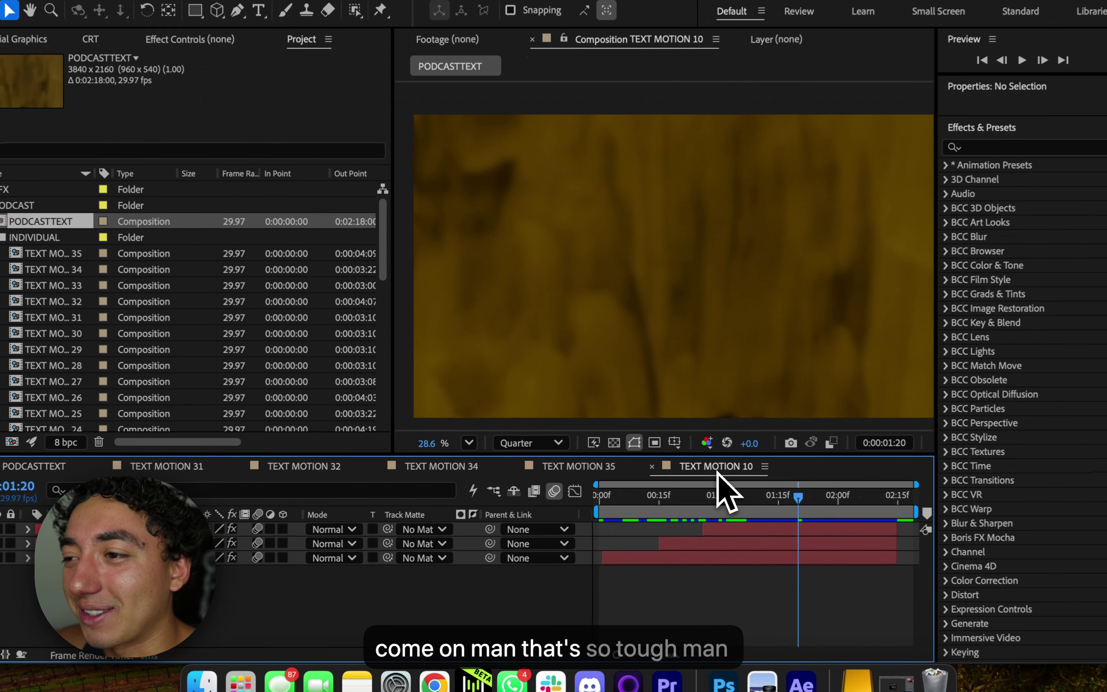
Scrub TEXT MOTION 10 to about 0:00:01:09, look over TEXT MOTION 32 and 35, and play the cross-out animation in TEXT MOTION 34
drag(685, 485, 760, 513)
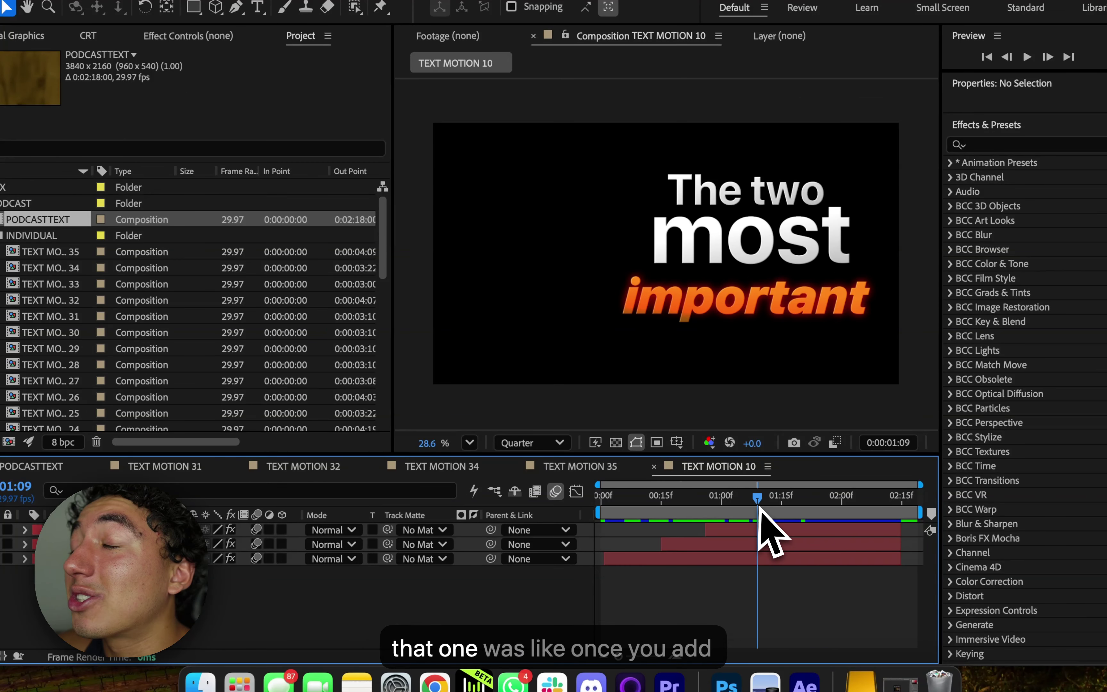
click(339, 471)
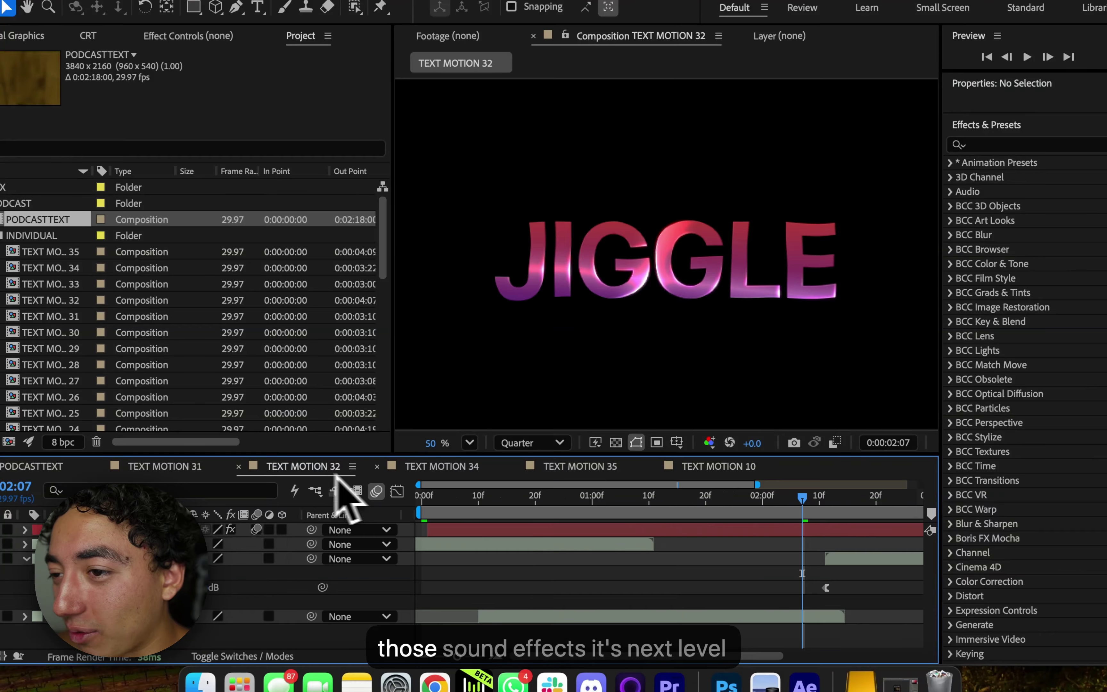
click(595, 469)
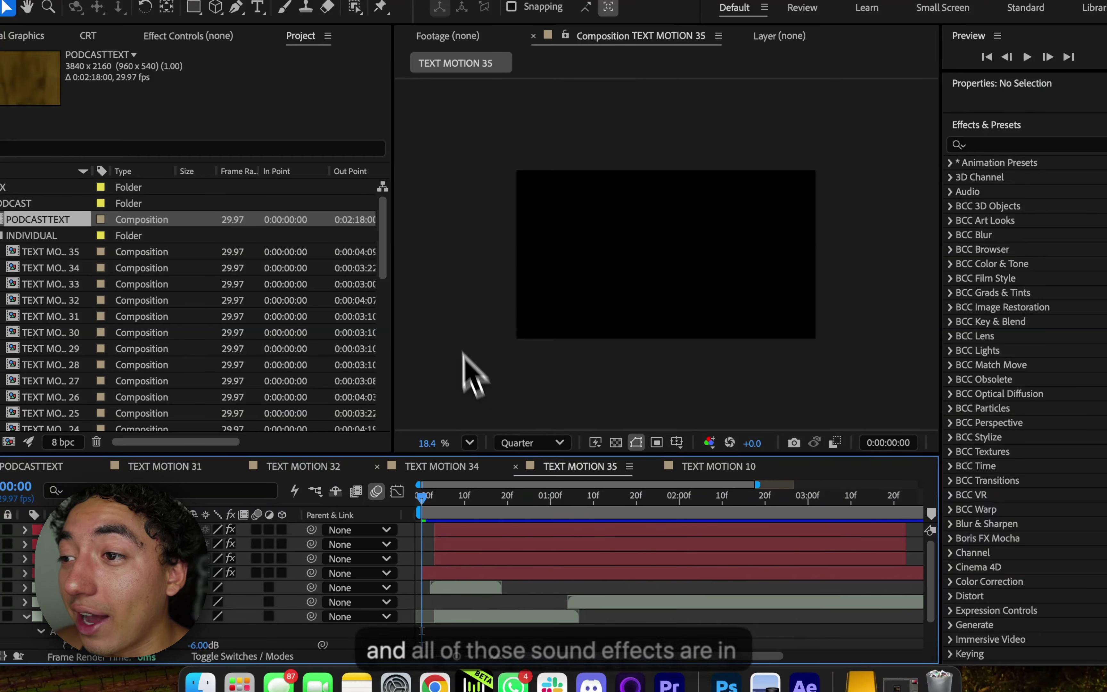
click(446, 471)
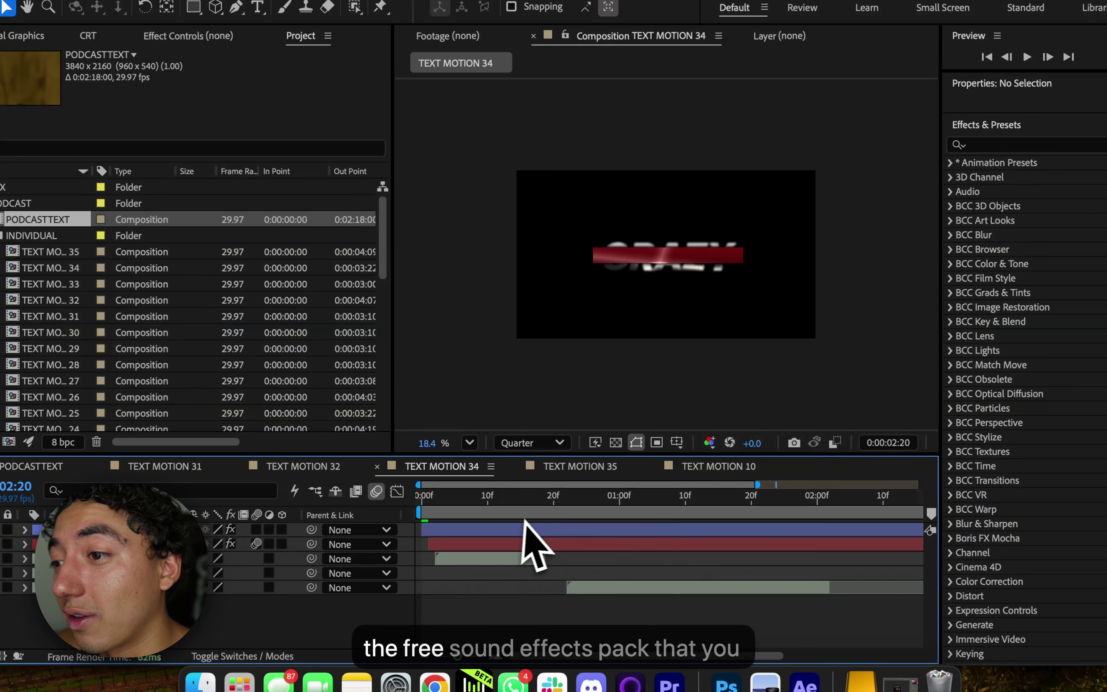
key(space)
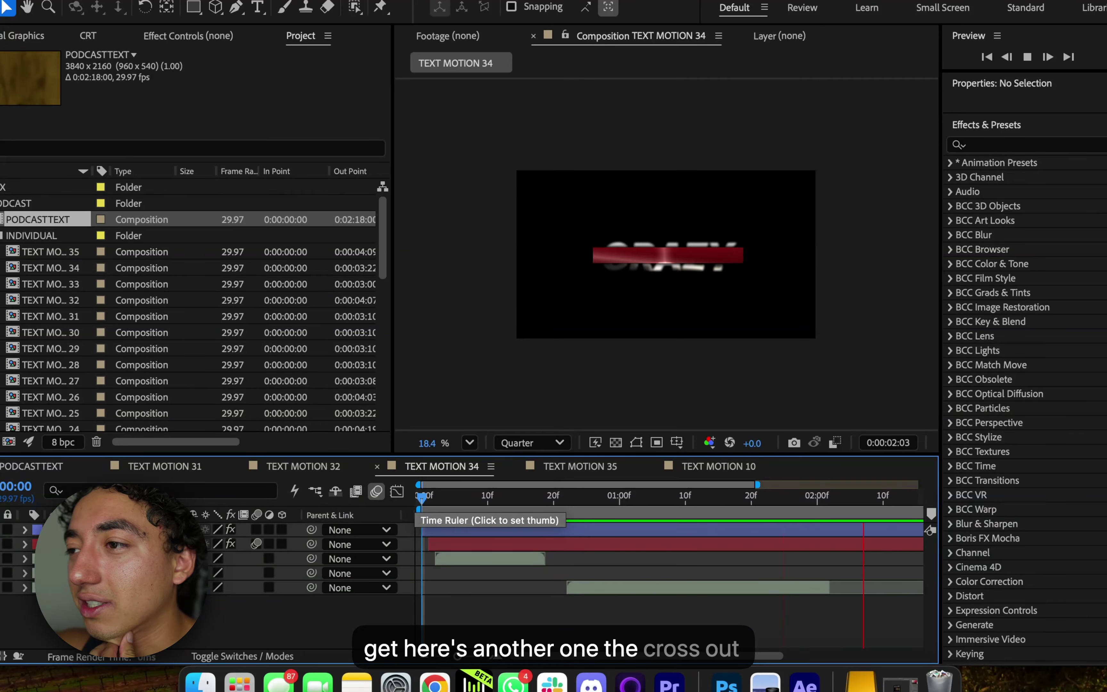
Look through the individual TEXT MOTION 34, 32 and 31 compositions and scrub through the TEXT MOTION 31 animation
click(175, 465)
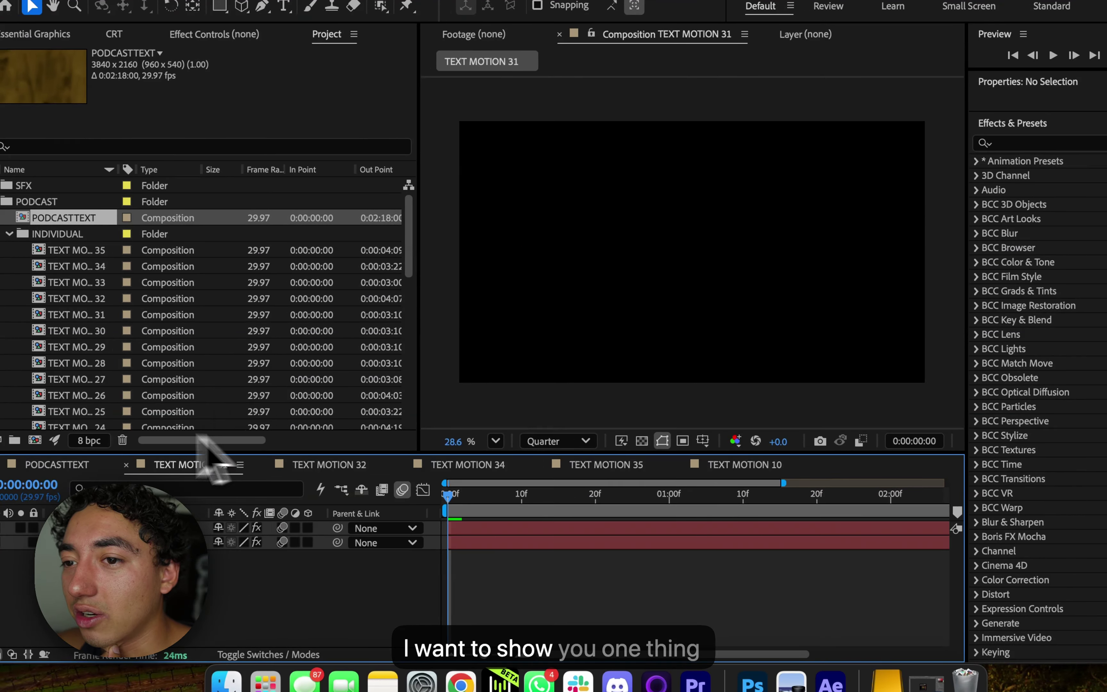
click(91, 250)
click(504, 468)
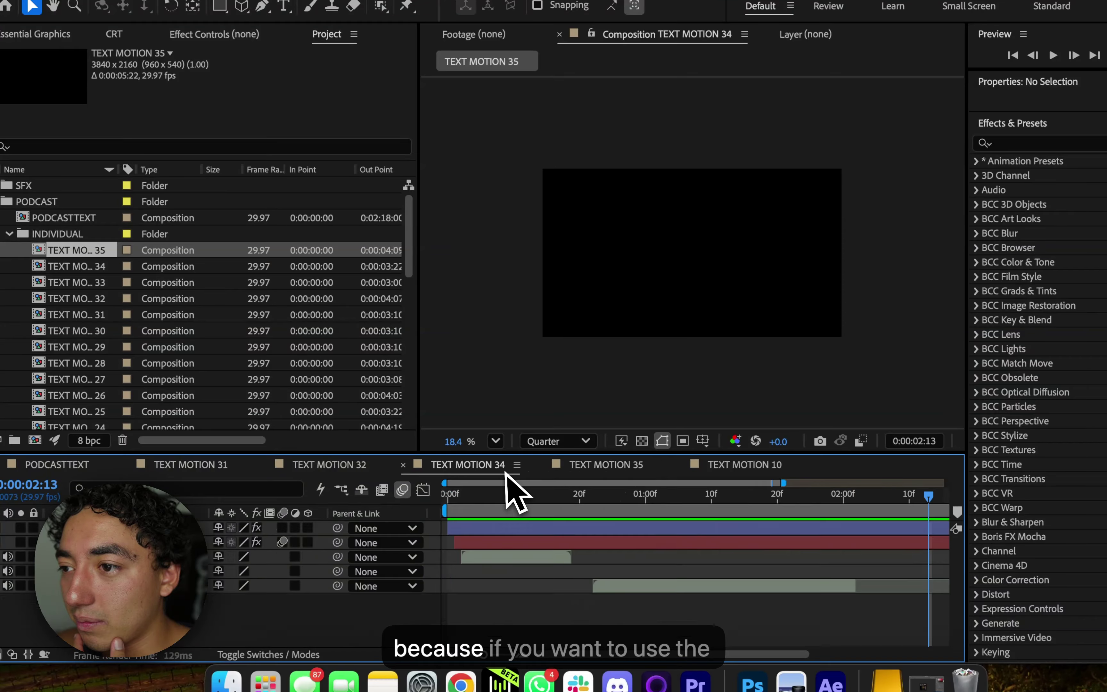
click(366, 469)
click(219, 465)
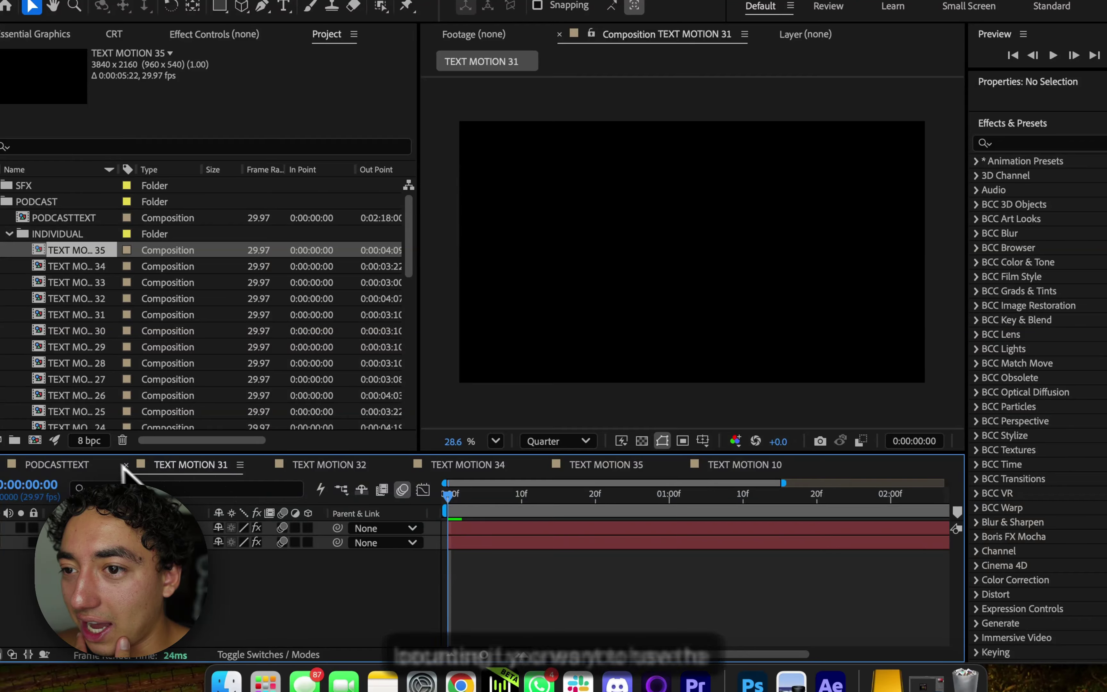
drag(478, 495, 820, 491)
In the PODCASTTEXT composition, go to about 0:01:52:13 and reveal the effects of the green dollar counter text layer
click(57, 464)
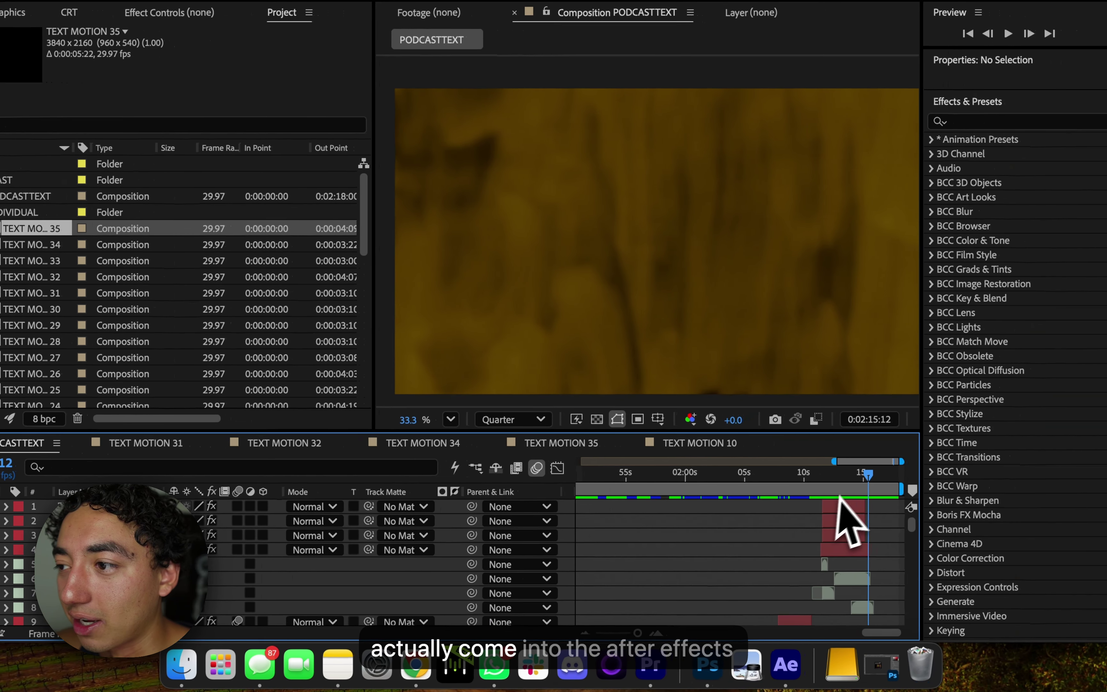
drag(900, 521, 599, 495)
scroll(704, 549, down, 3)
scroll(695, 526, down, 6)
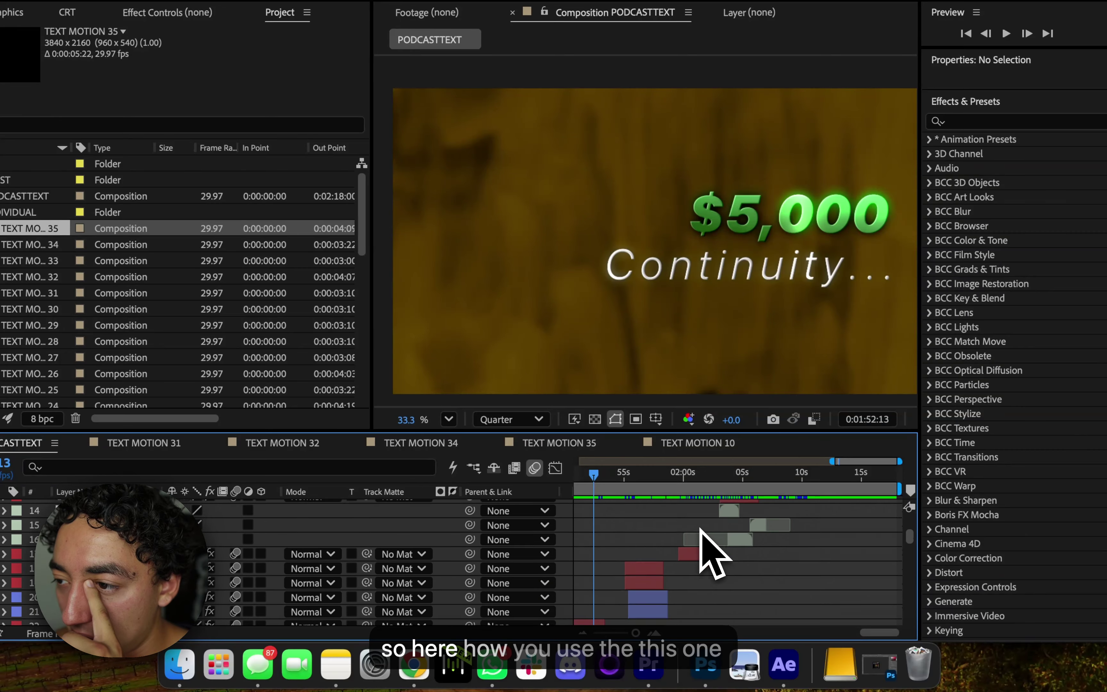
scroll(702, 531, up, 5)
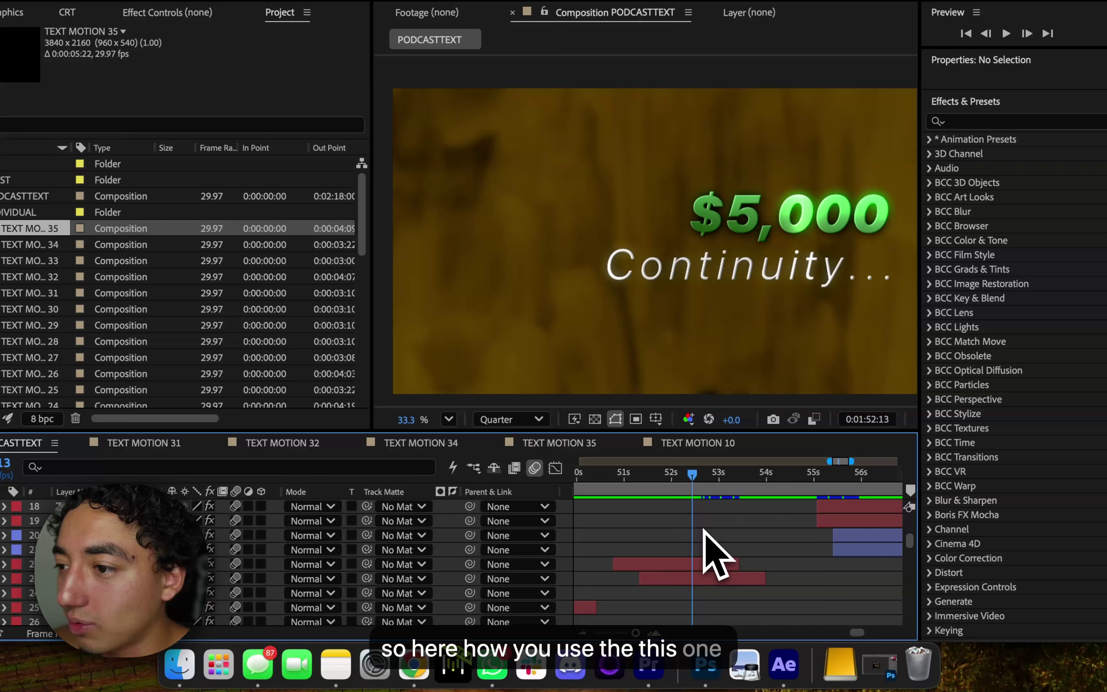
click(699, 566)
key(e)
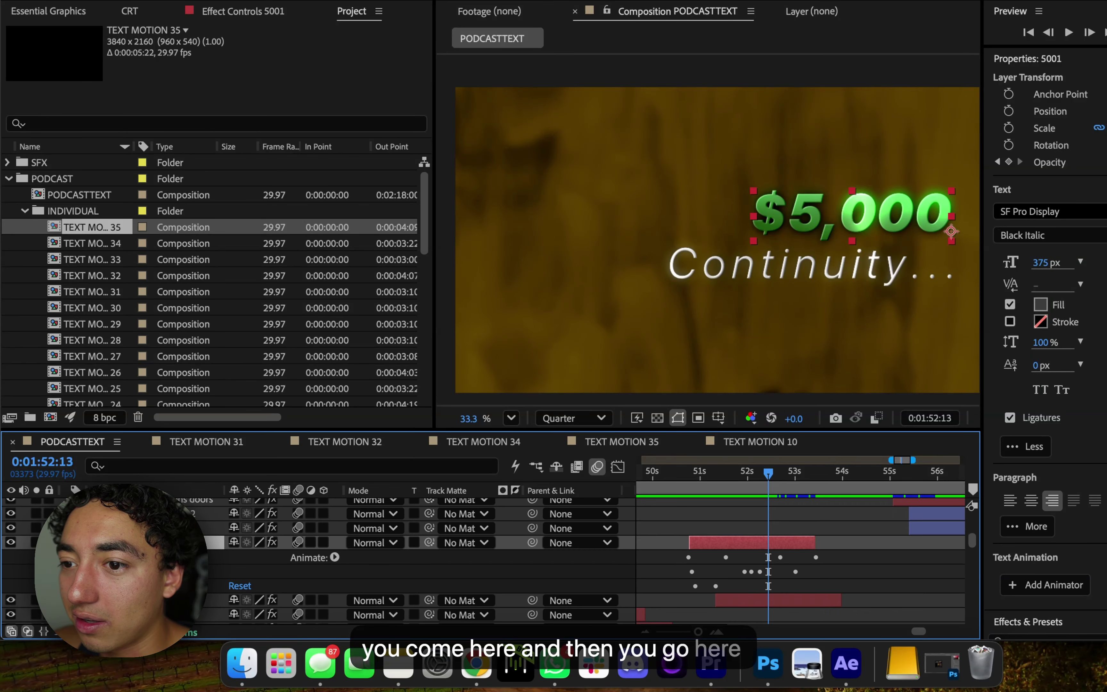
Set the dollar counter's Slider Control keyframe at 0:01:52:03 to 10000
scroll(549, 567, down, 2)
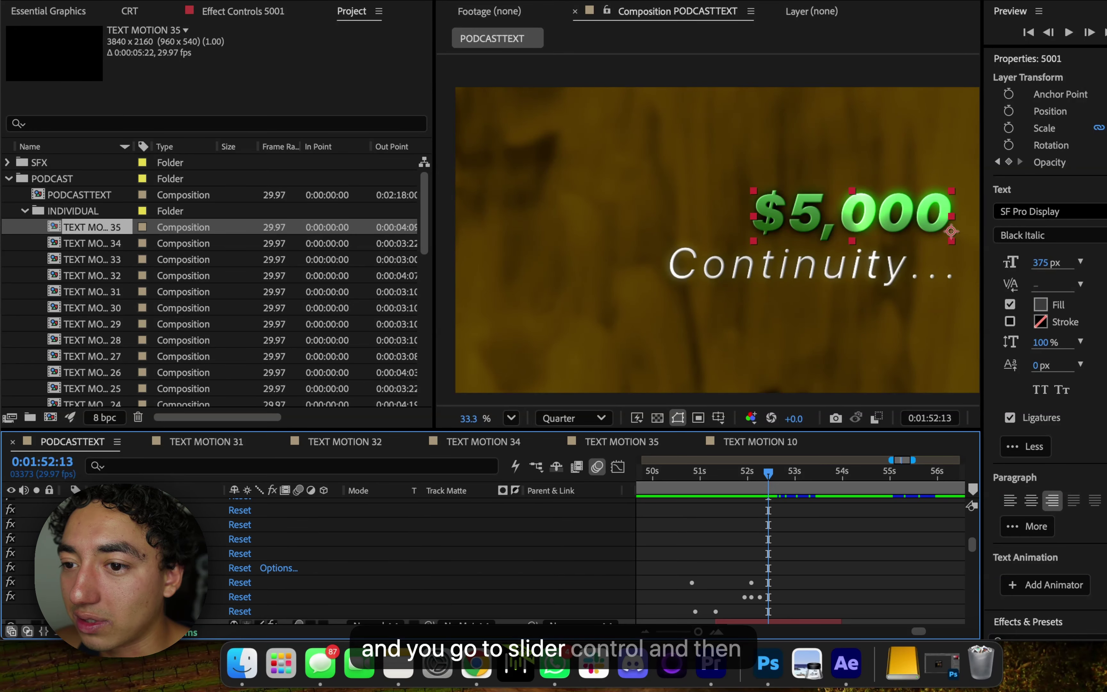
scroll(549, 567, down, 2)
click(11, 572)
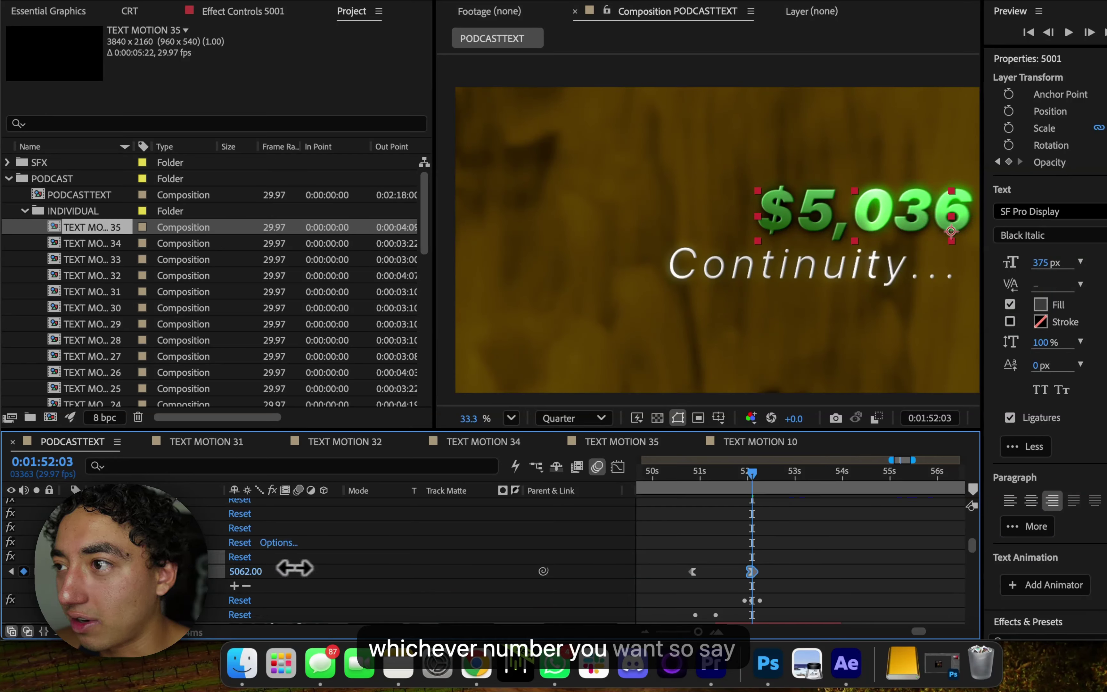
drag(295, 568, 432, 572)
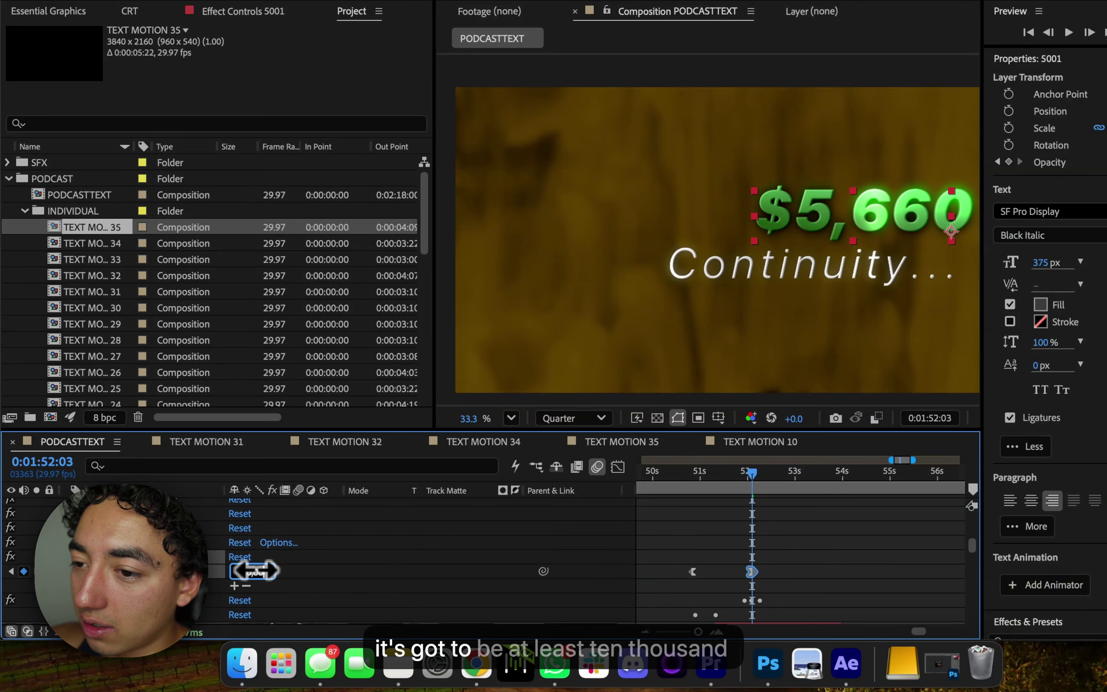
text(10000)
key(Return)
click(427, 561)
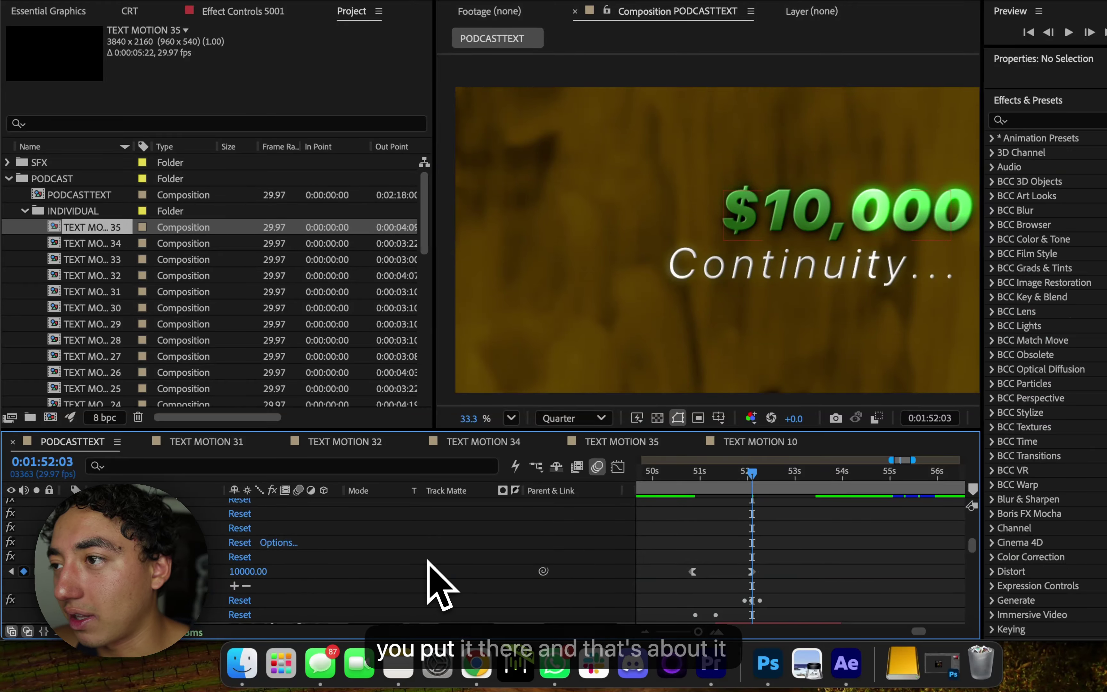
Undo the changes to the dollar counter's slider value, collapse the layer's effects and deselect the layer
key(super+z)
key(super+z)
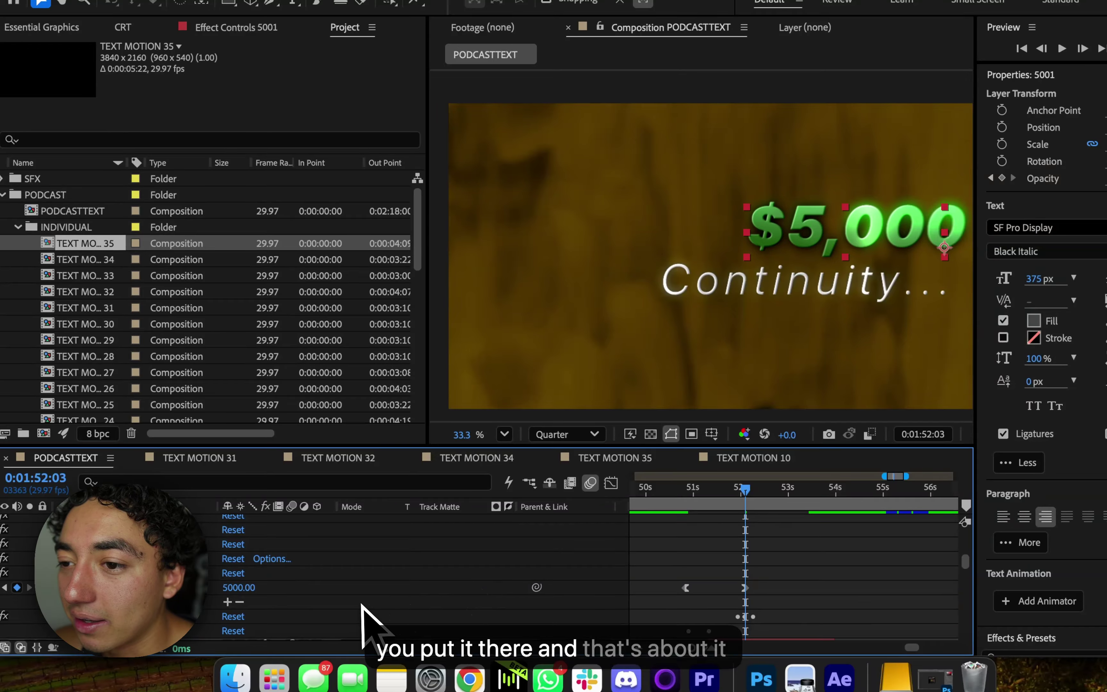
scroll(347, 613, up, 5)
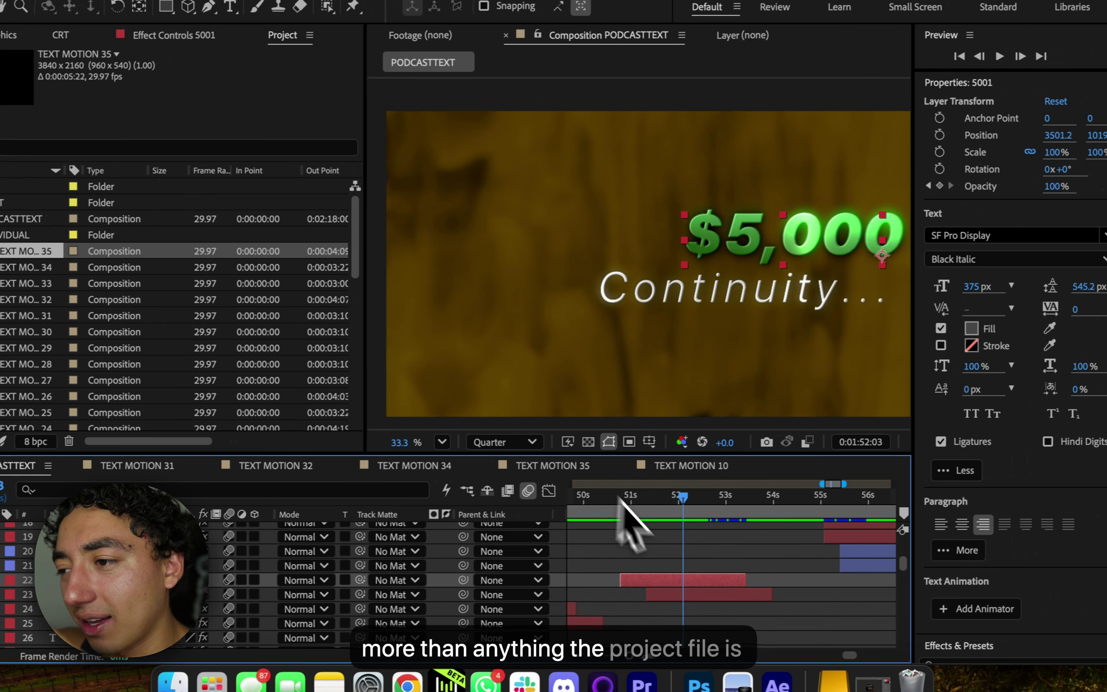
click(760, 546)
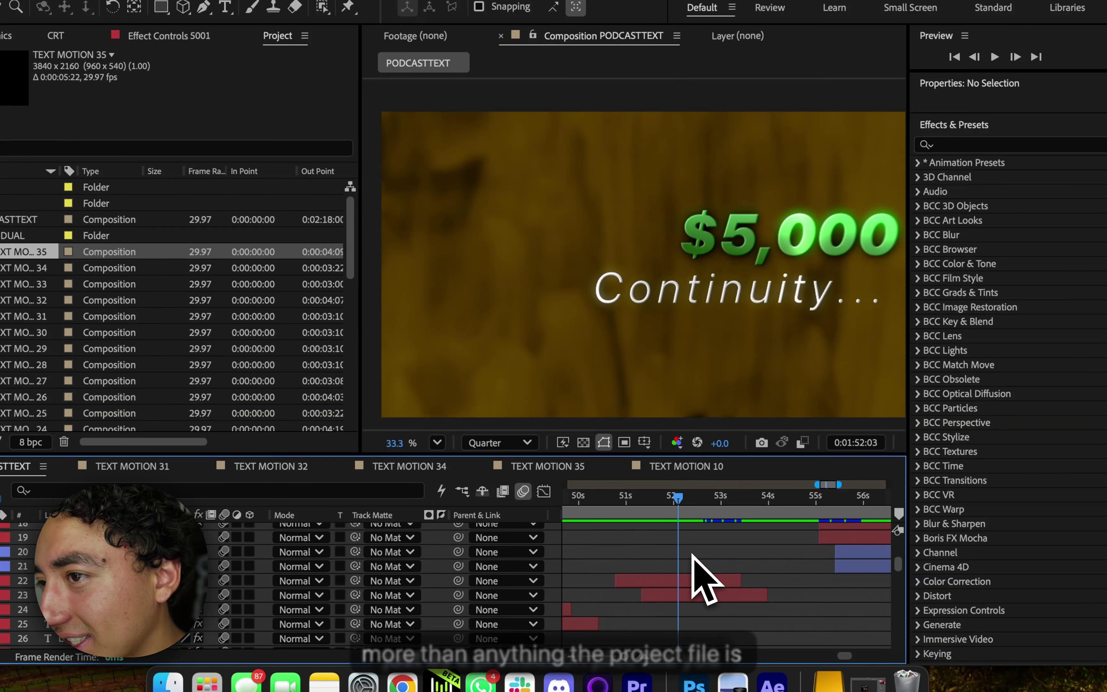
Preview the authority text at about 0:01:57:16 in PODCASTTEXT and the TEXT MOTION 35 animation up to about 0:00:02:08
key(minus)
key(minus)
key(minus)
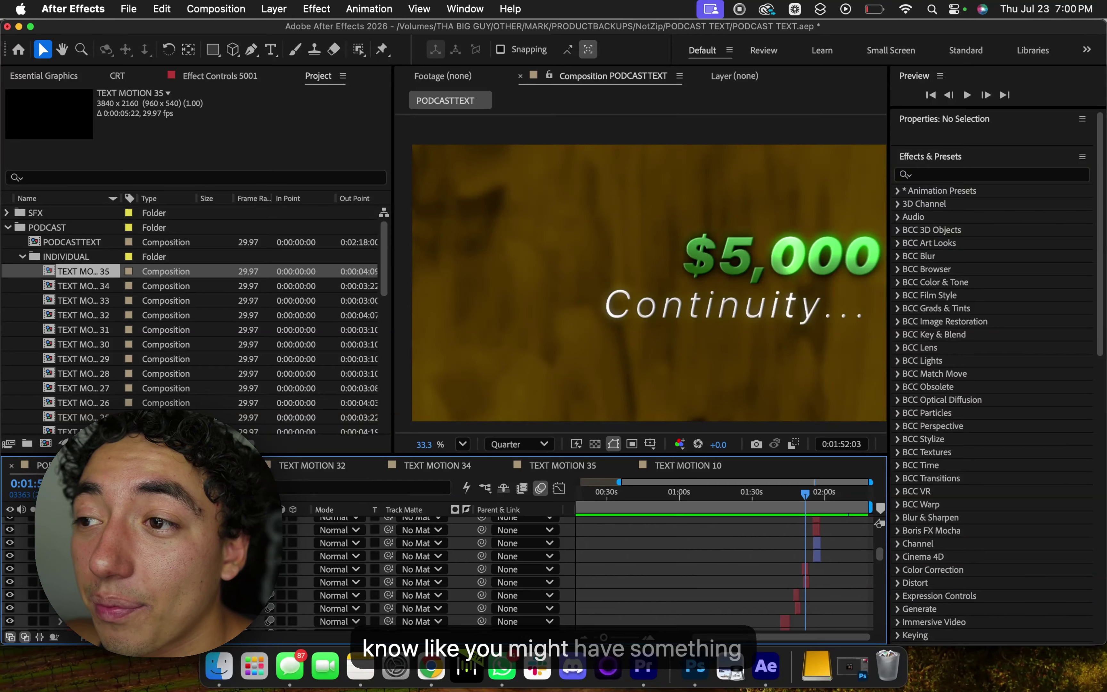
key(equal)
key(equal)
key(equal)
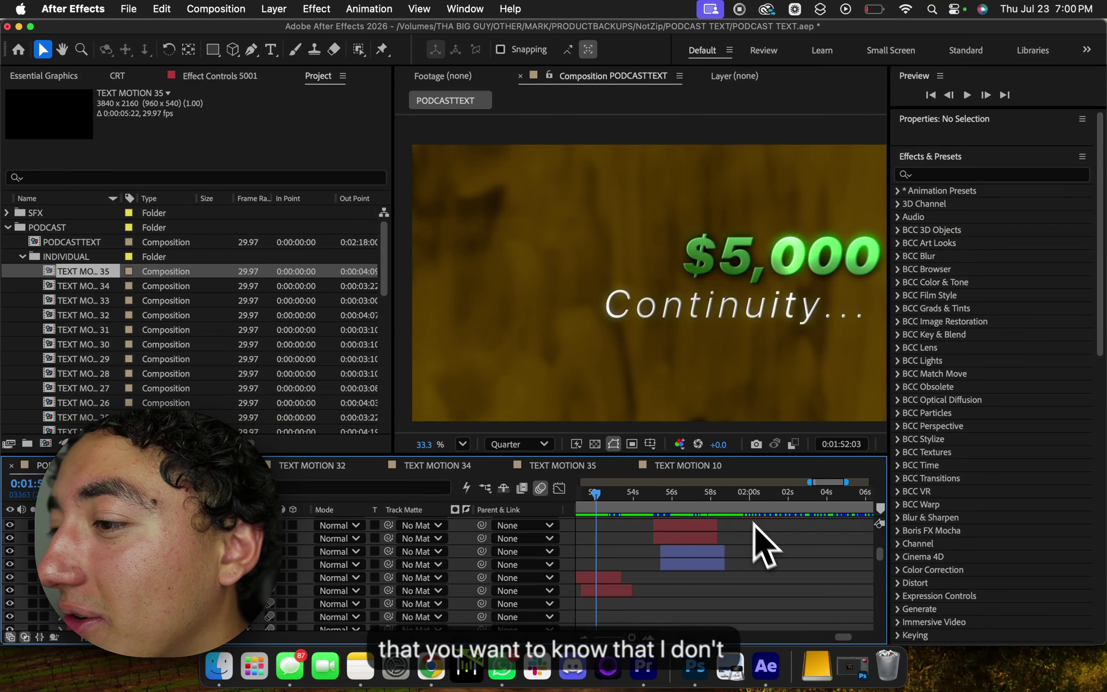
drag(729, 515, 784, 520)
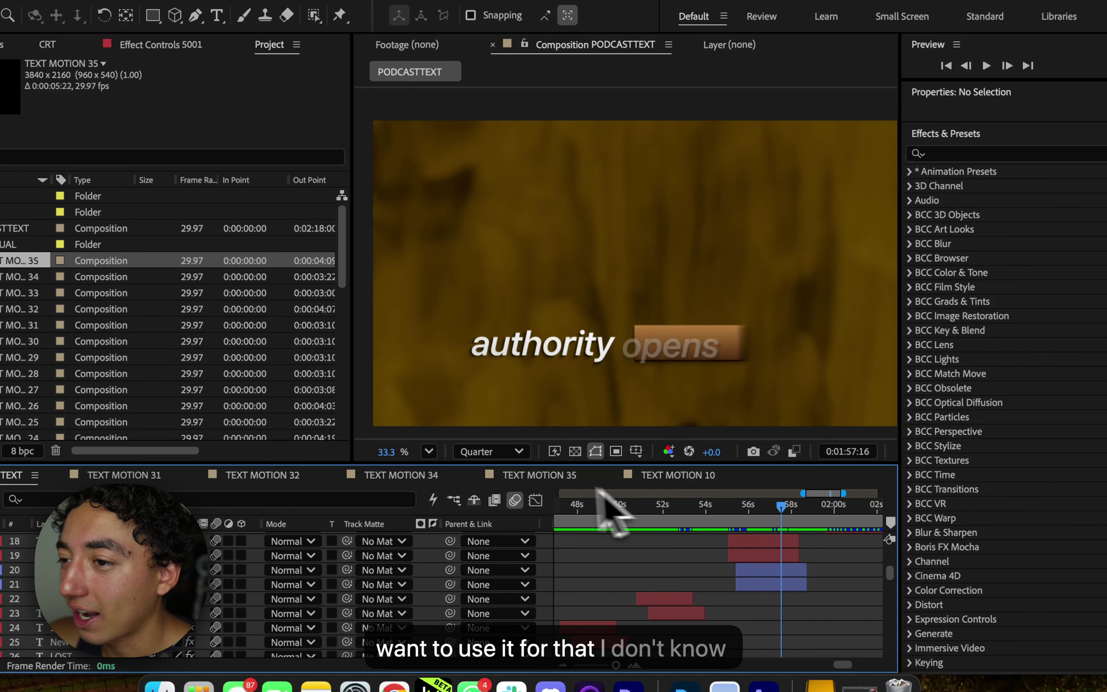
click(550, 478)
drag(545, 512, 671, 529)
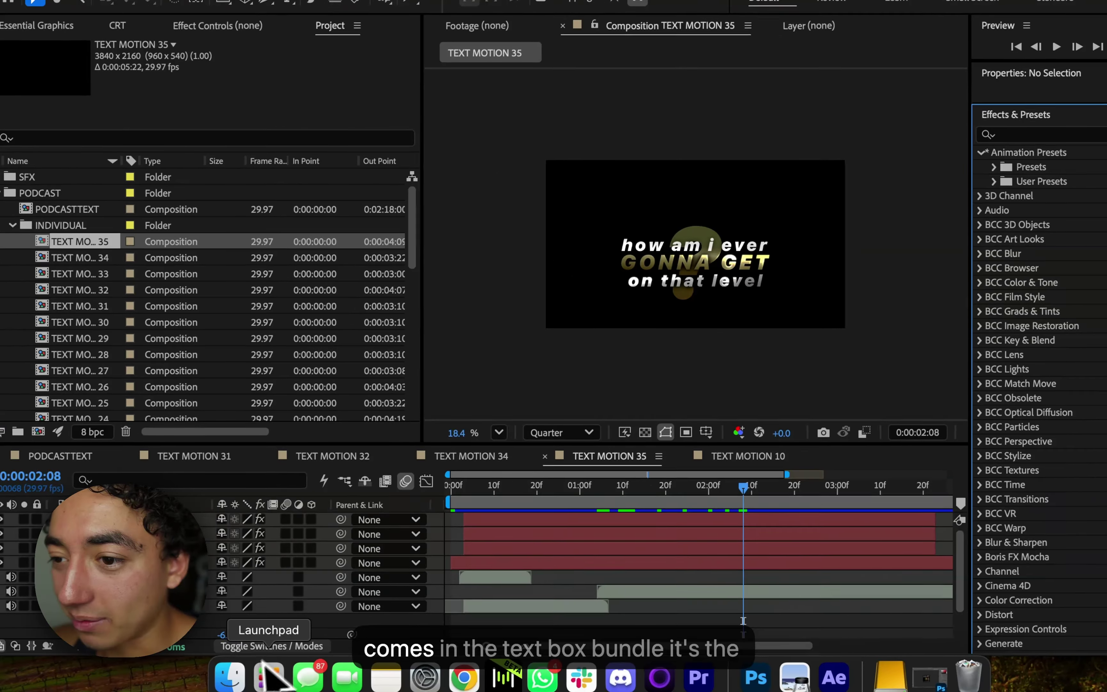
Switch to Finder and look through the LUXURY TEXT subfolders inside the AE TEXT ANIMATIONS folder
click(159, 687)
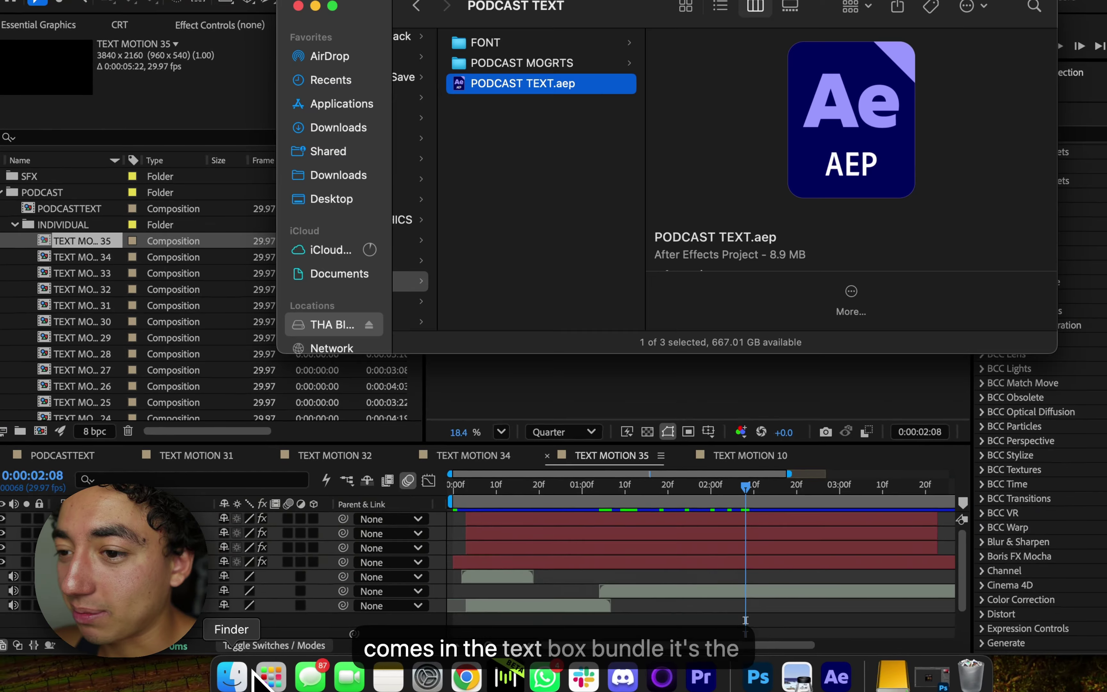
scroll(528, 89, left, 5)
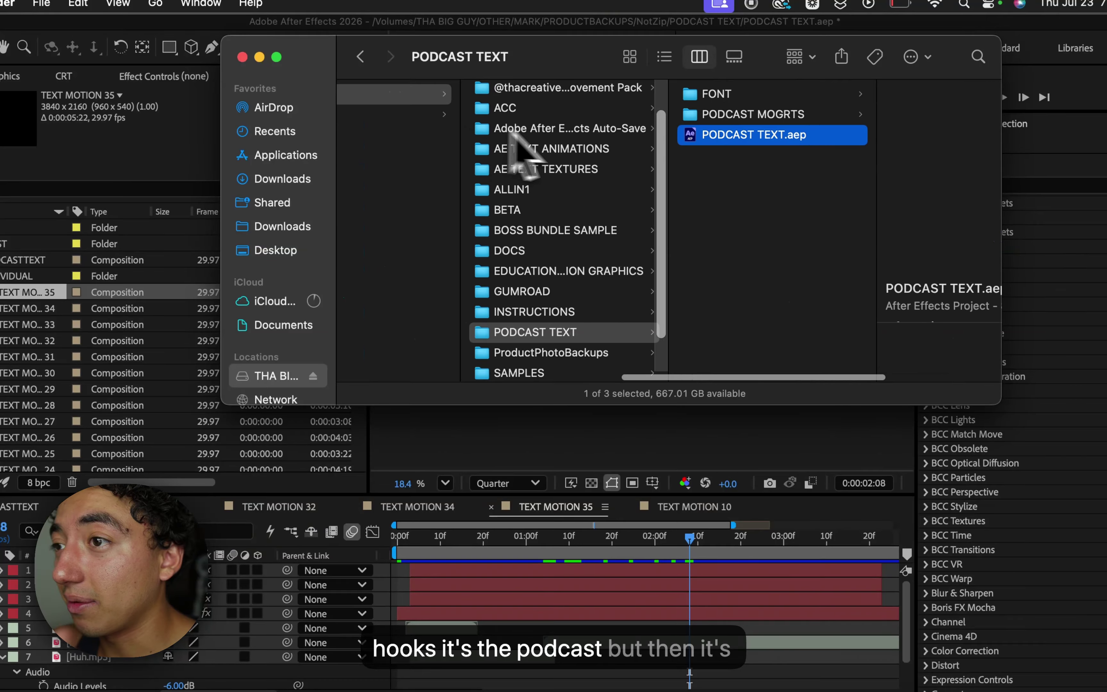
scroll(590, 155, up, 2)
click(603, 197)
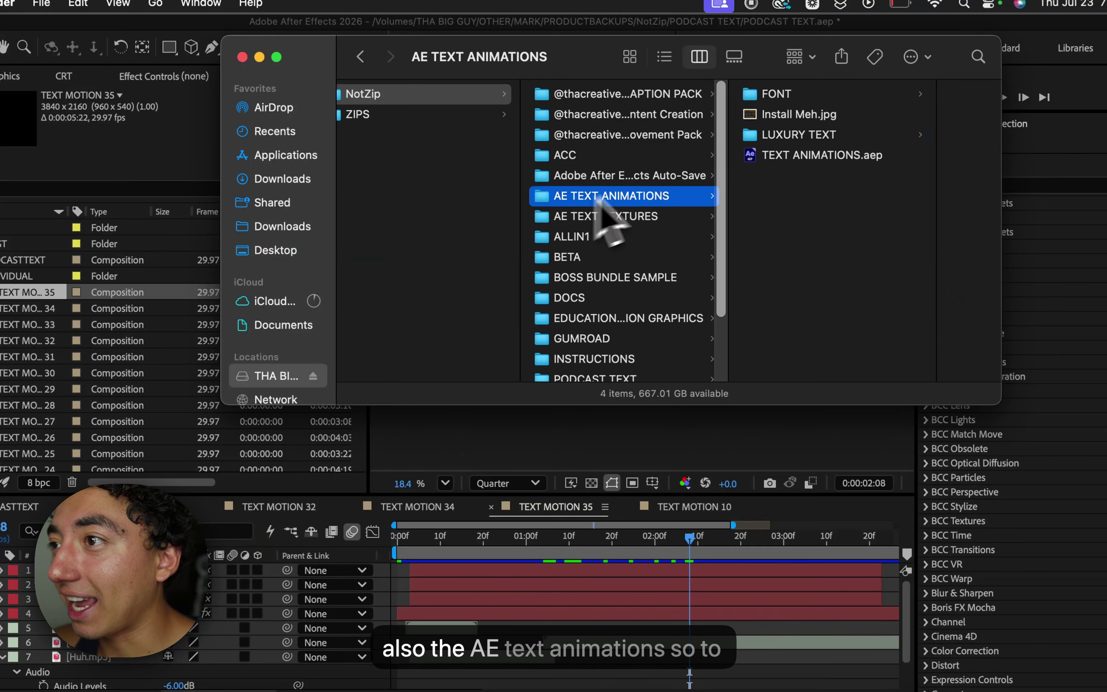
click(803, 135)
click(819, 97)
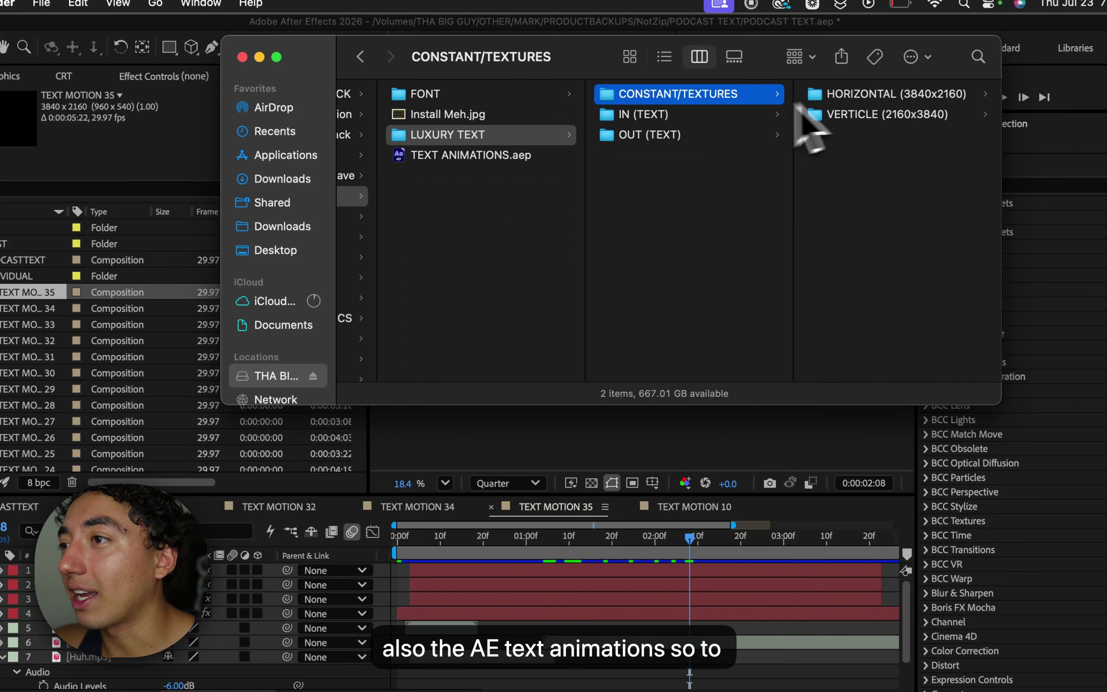
click(710, 115)
key(Up)
click(536, 141)
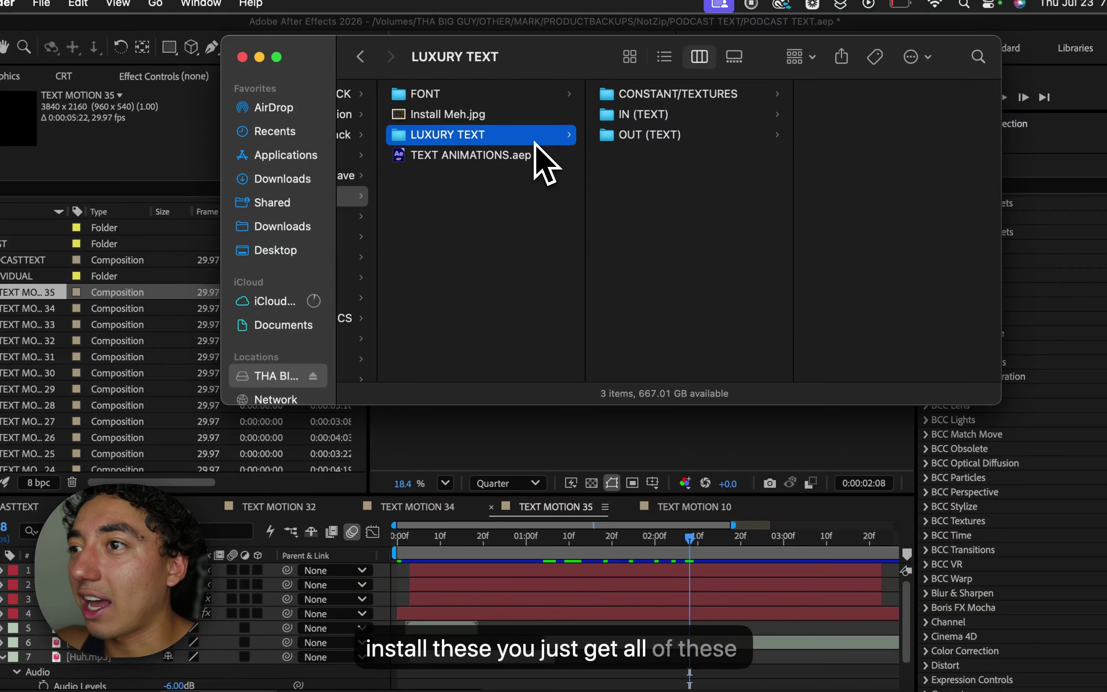
click(695, 93)
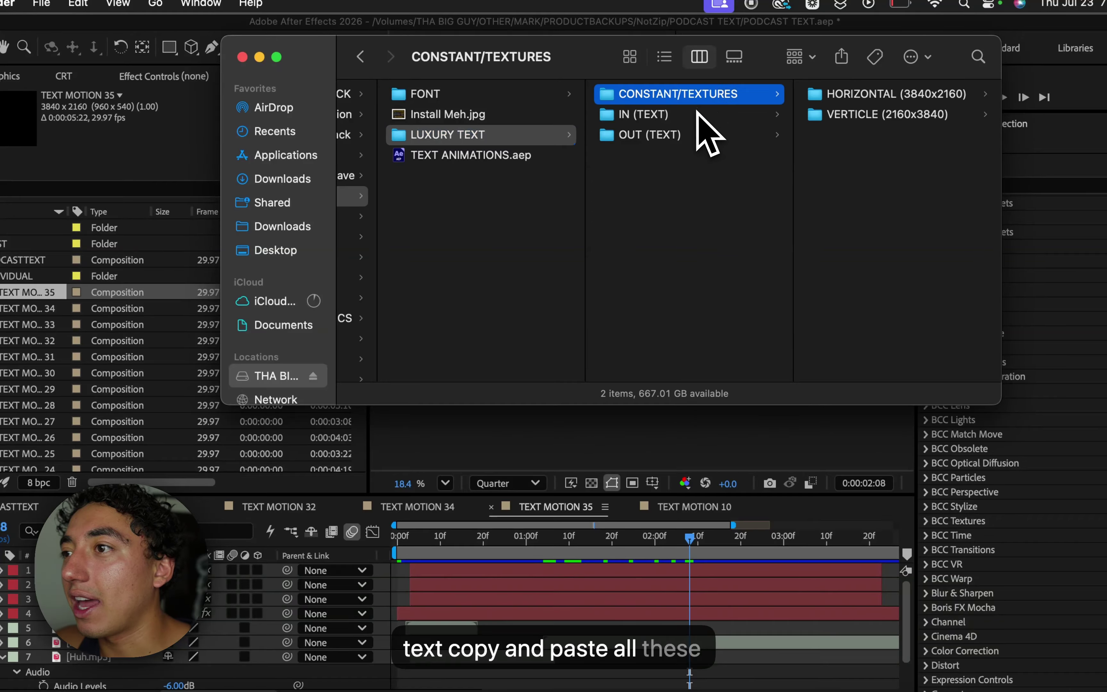
Look over the preset files in the IN (TEXT) and OUT (TEXT) folders of LUXURY TEXT
click(699, 114)
key(Right)
scroll(757, 157, down, 6)
scroll(757, 158, down, 5)
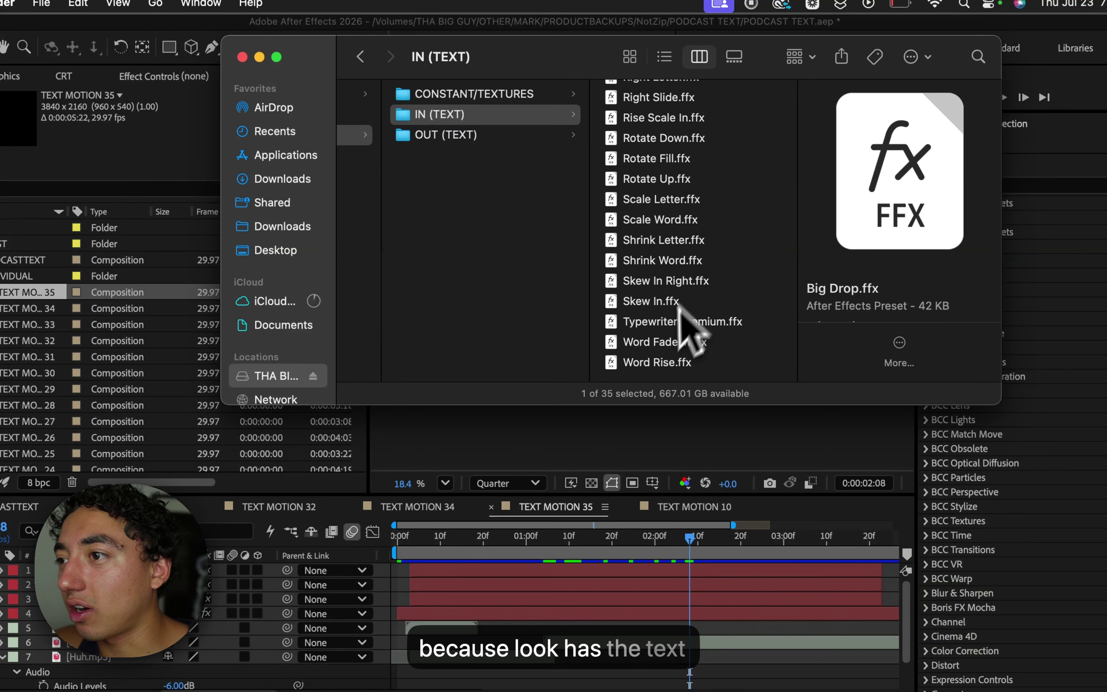
key(super+a)
click(513, 140)
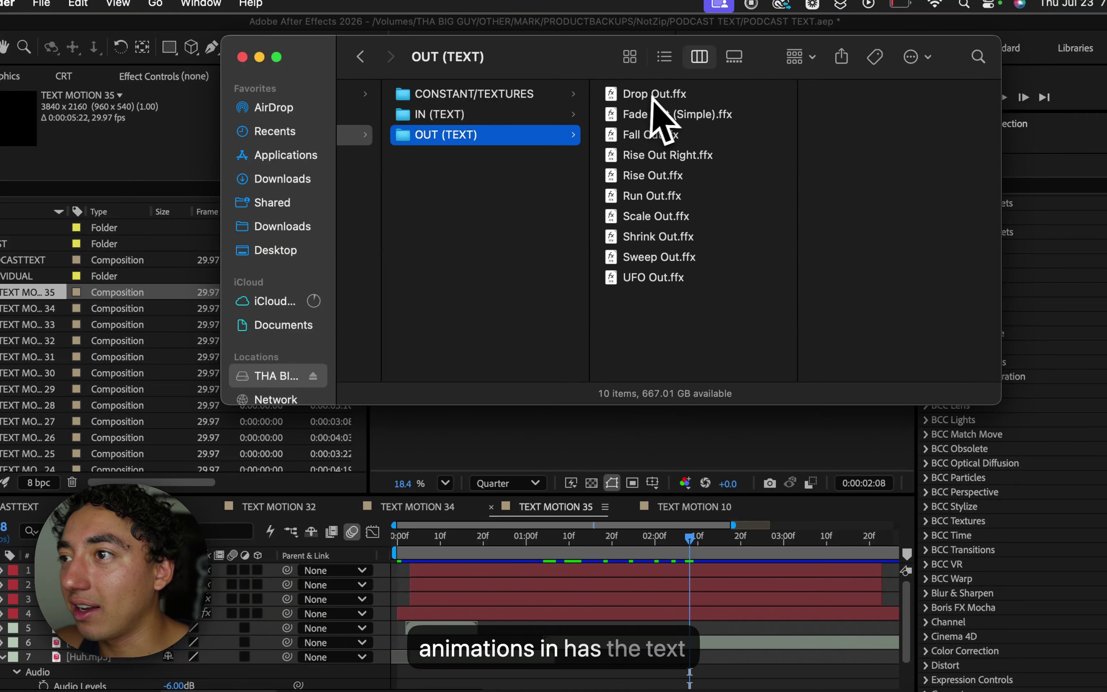
click(655, 93)
Select the presets from TEXT SHATTER.ffx to WIGGLE Slow.ffx in the HORIZONTAL (3840x2160) folder of CONSTANT/TEXTURES
click(521, 97)
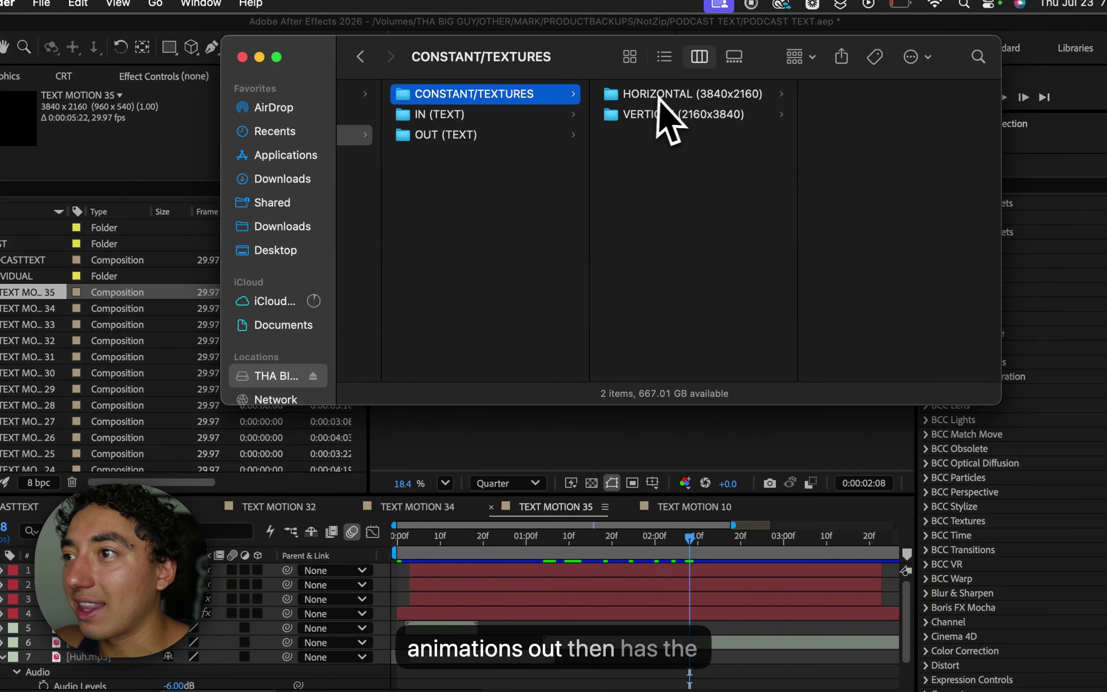
click(656, 98)
click(858, 97)
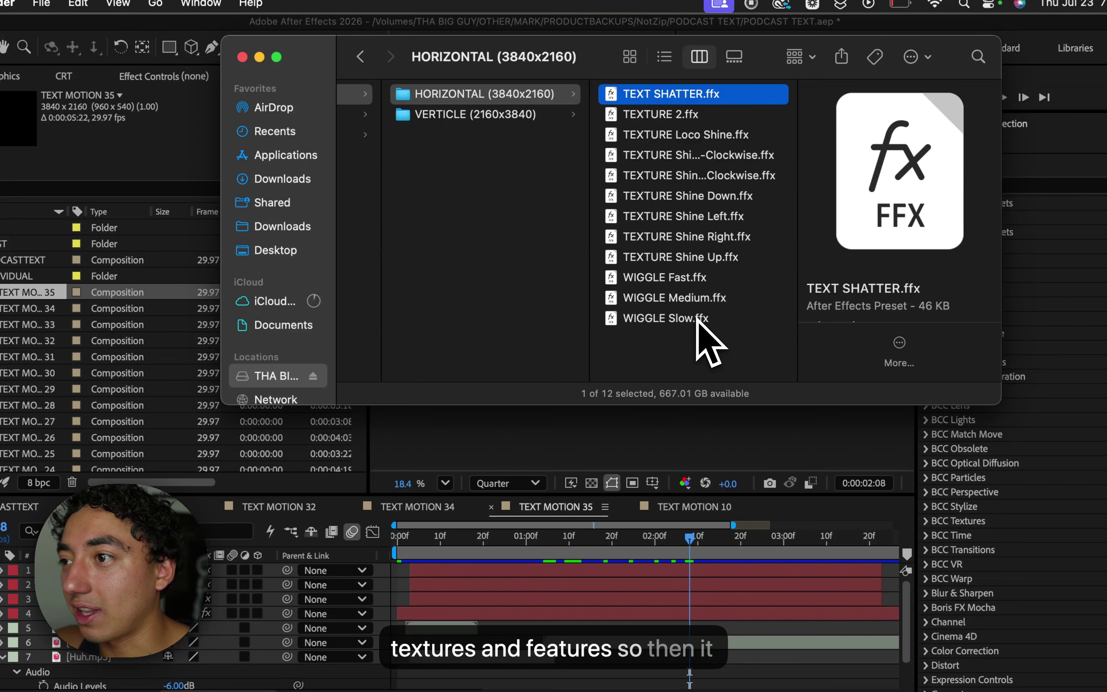
shift+click(699, 319)
Leave the preset folders and open the Desktop folder in Finder
scroll(503, 229, left, 5)
click(263, 375)
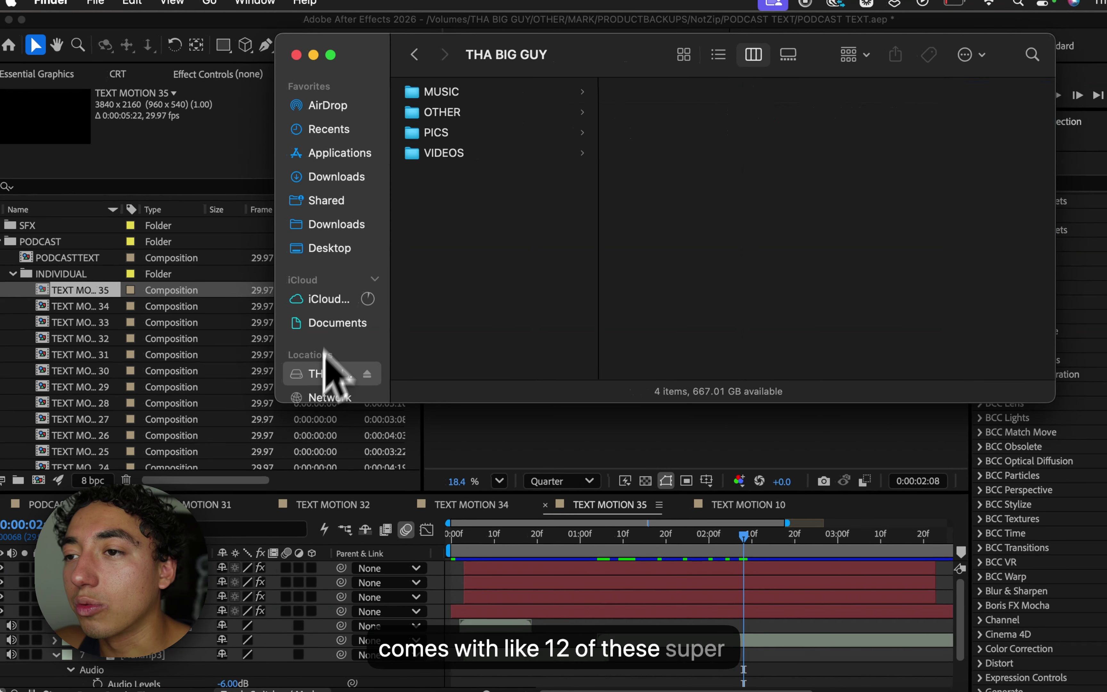
click(336, 248)
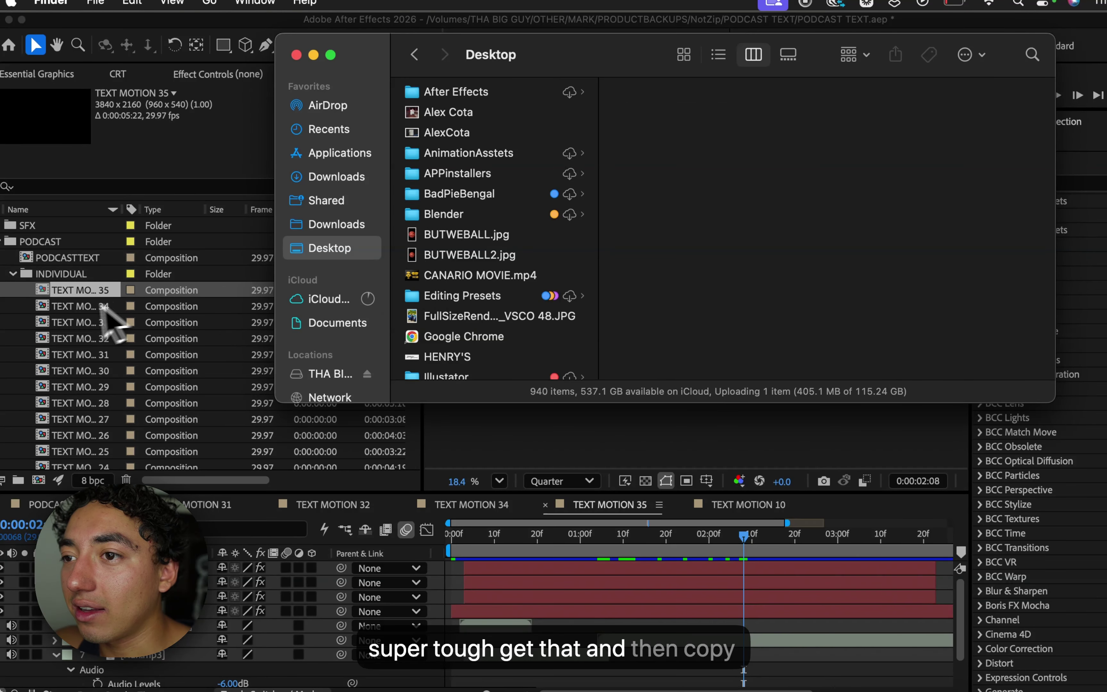
Browse in Documents to Adobe, After Effects 2026, User Presets, look at the LUXURY TEXT folder, and close the Finder window
click(331, 321)
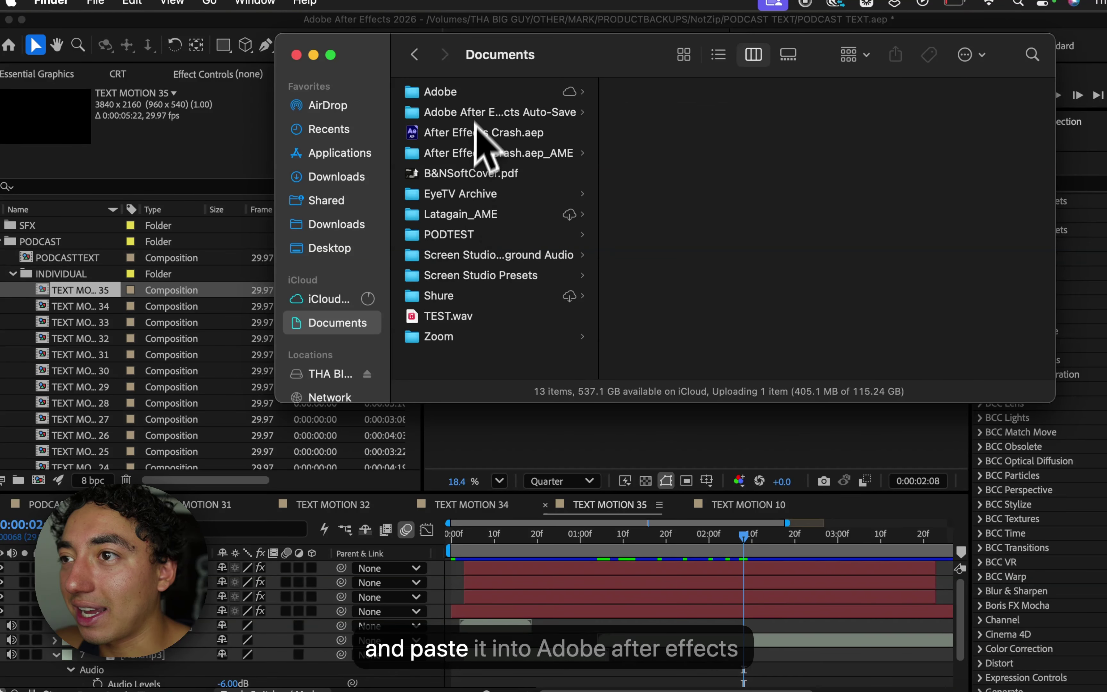
click(498, 94)
click(702, 156)
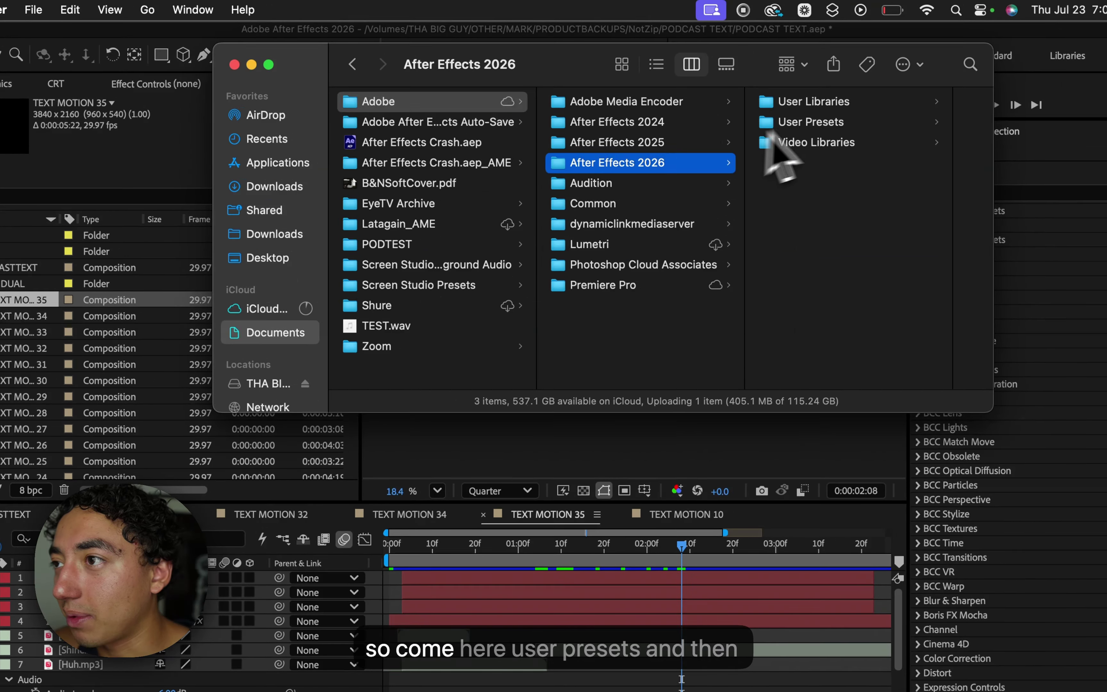
click(817, 123)
click(835, 145)
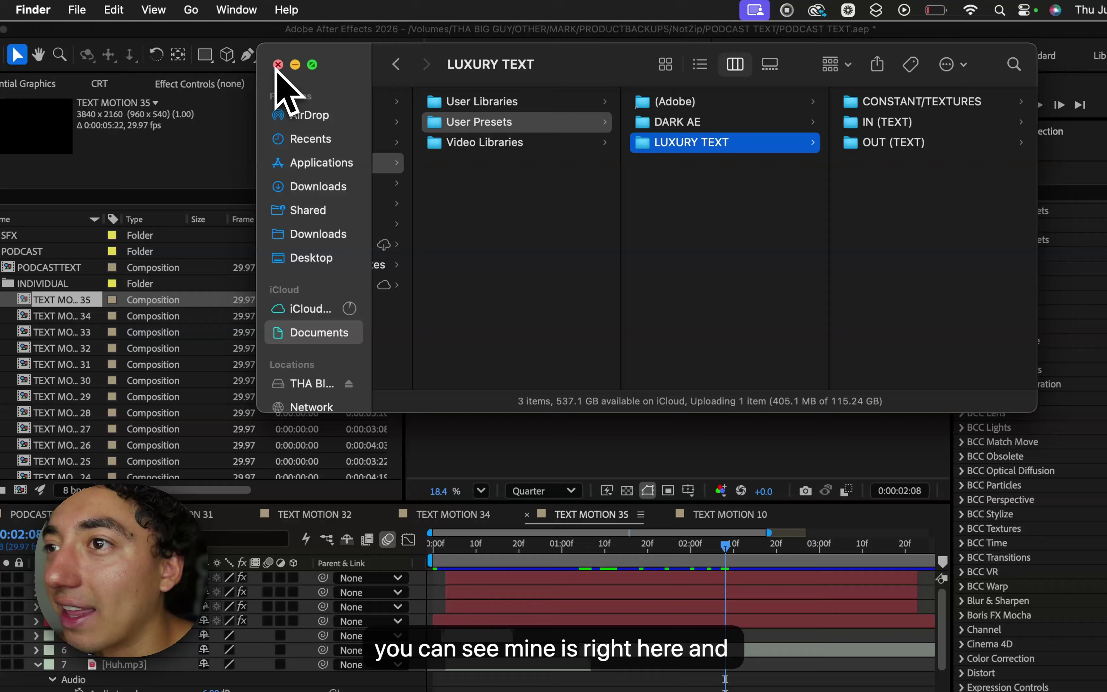
click(278, 64)
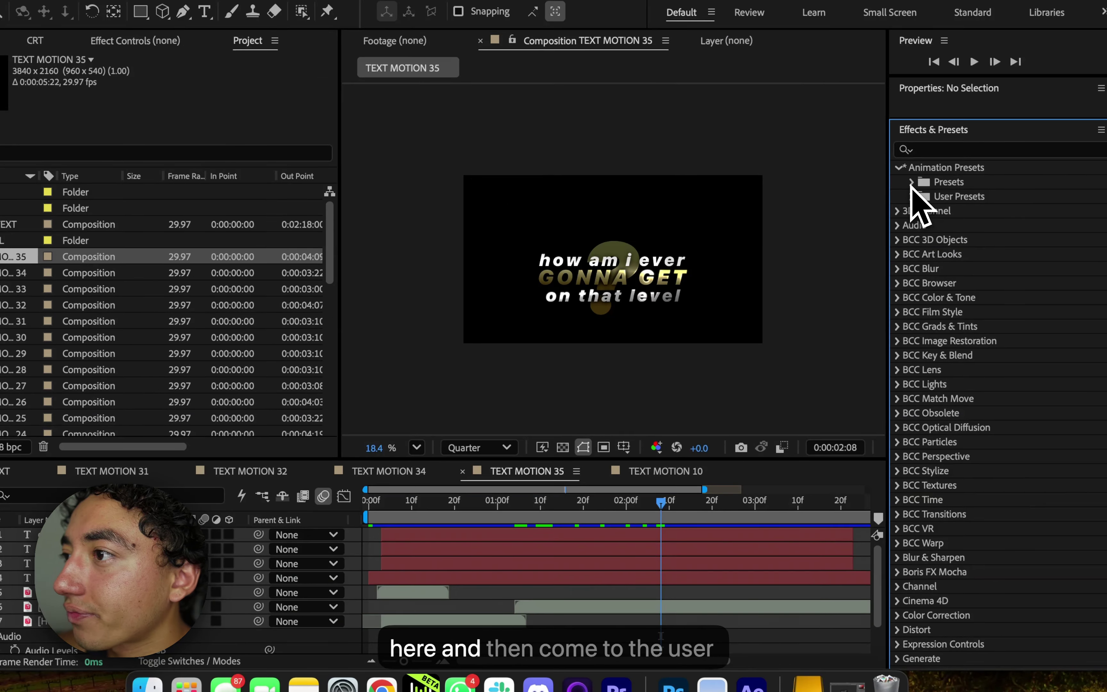
Expand User Presets, LUXURY TEXT and IN (TEXT) among the animation presets and look through the installed presets
click(911, 183)
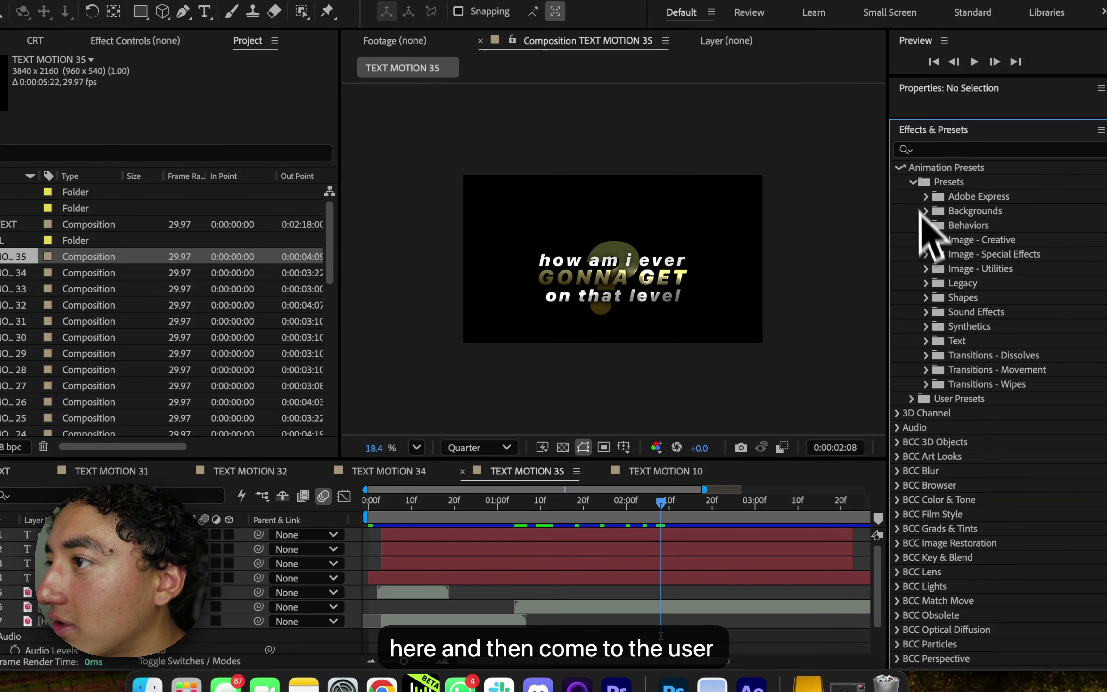
click(913, 182)
click(912, 197)
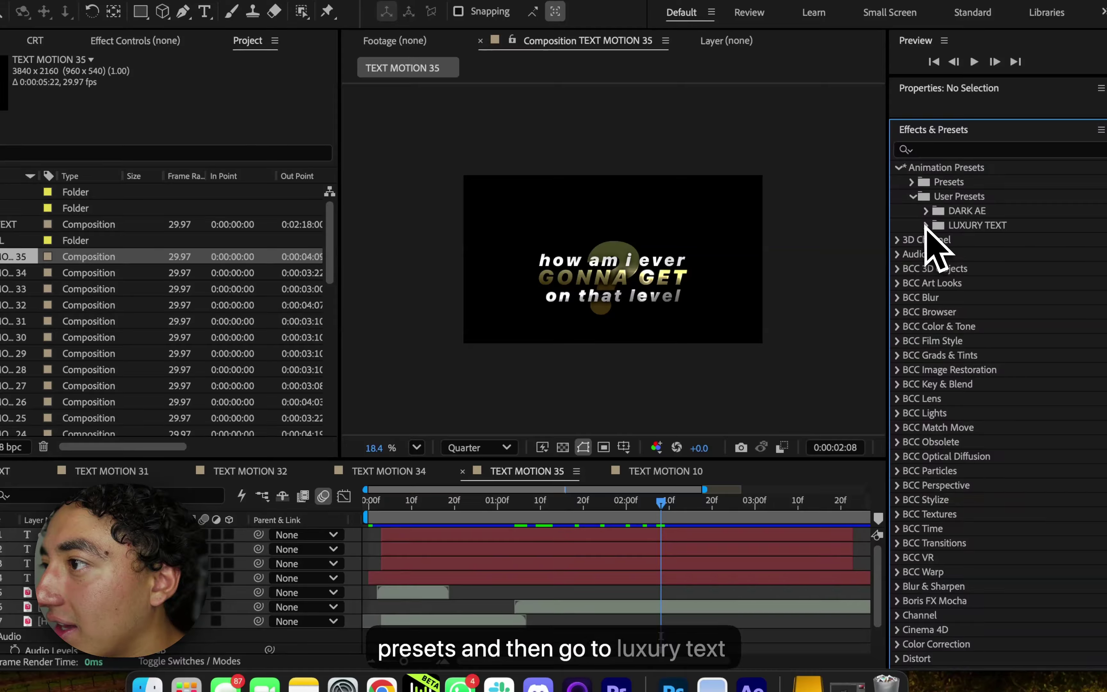
click(926, 225)
click(940, 254)
scroll(988, 408, down, 15)
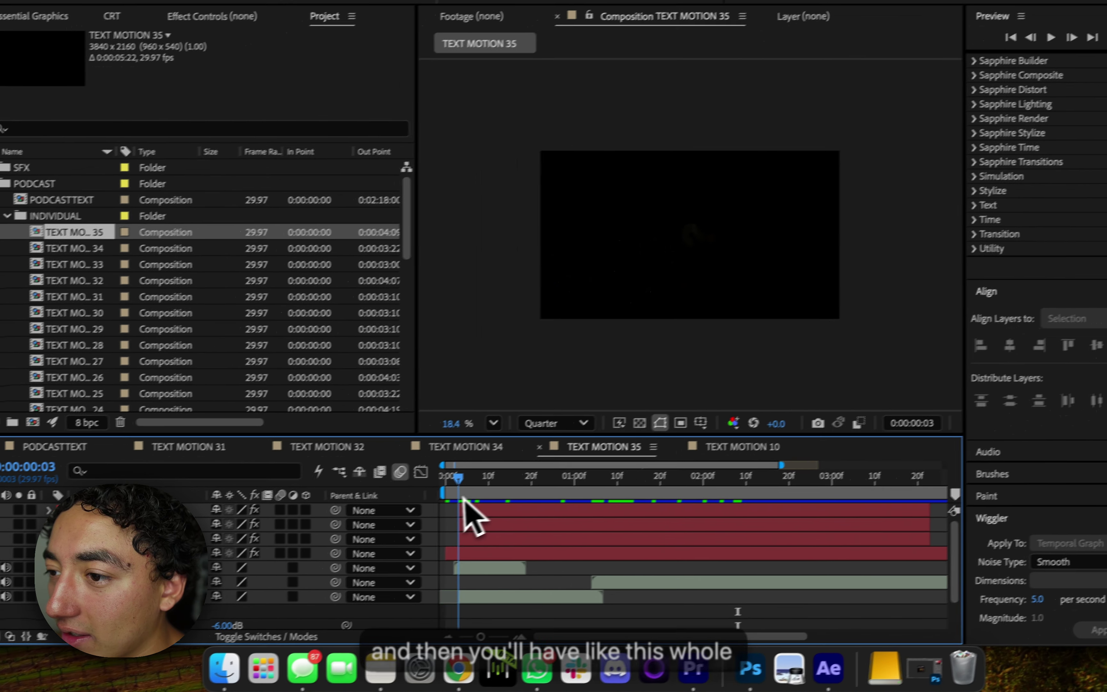
Open and play the TEXT MOTION 34 composition, select its CRAZY text layer and reveal the layer's animated properties
click(402, 471)
key(space)
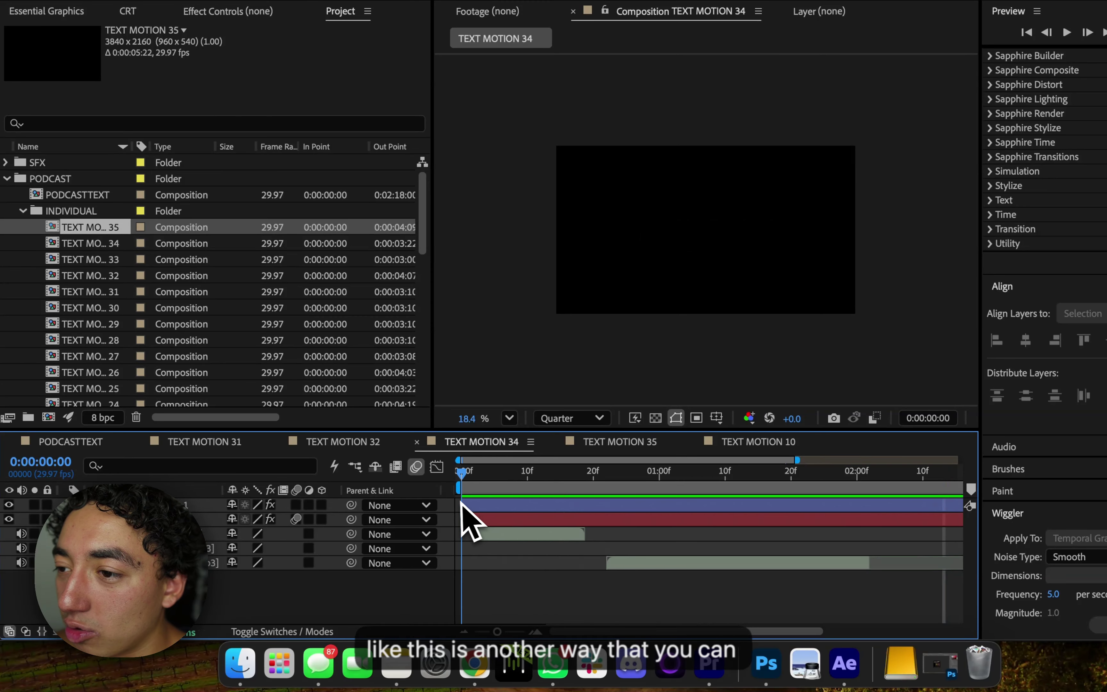
click(522, 520)
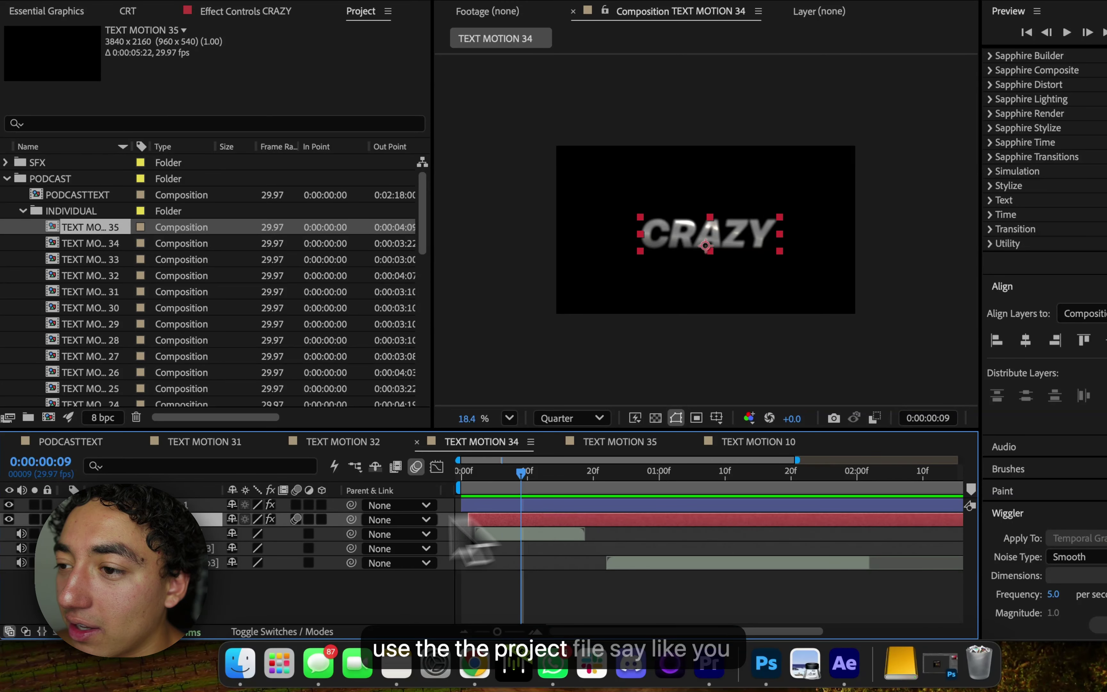
key(u)
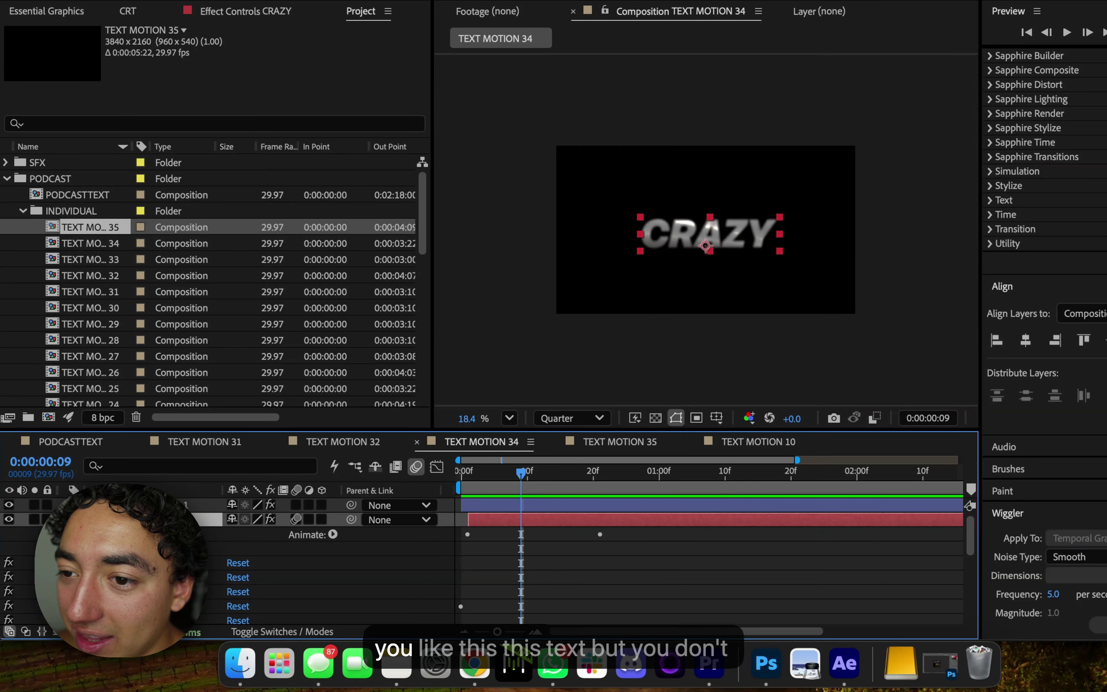
key(u)
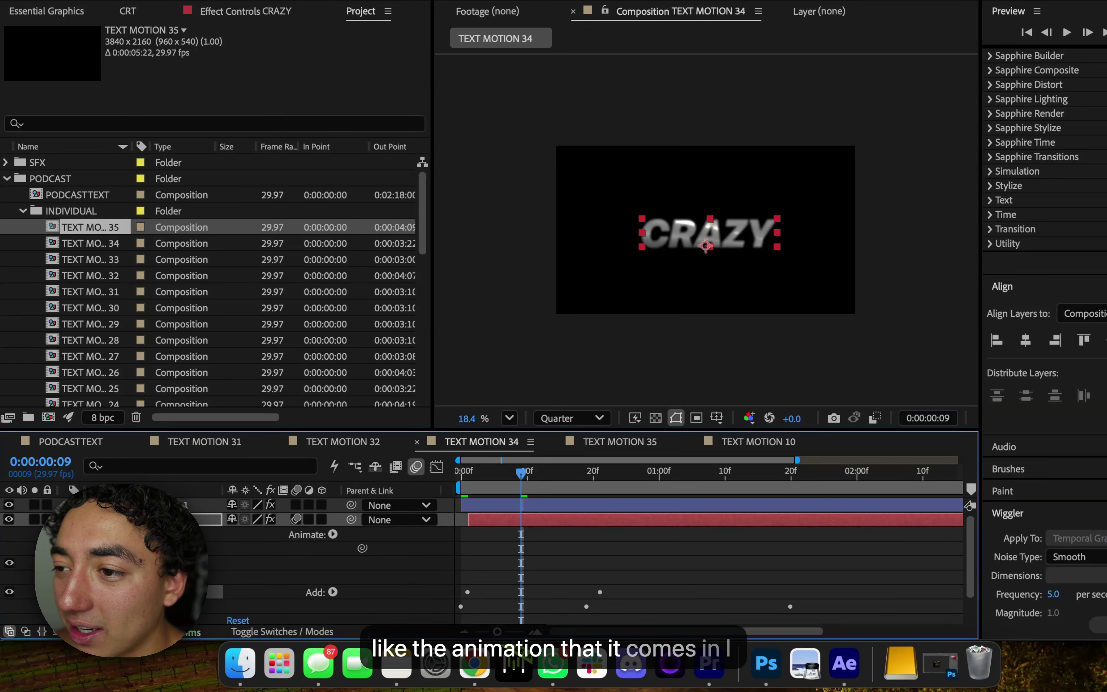
Try the Shrink Word preset on the CRAZY text layer at its start in place of its own entrance animation, and preview it
click(468, 472)
scroll(1039, 196, up, 10)
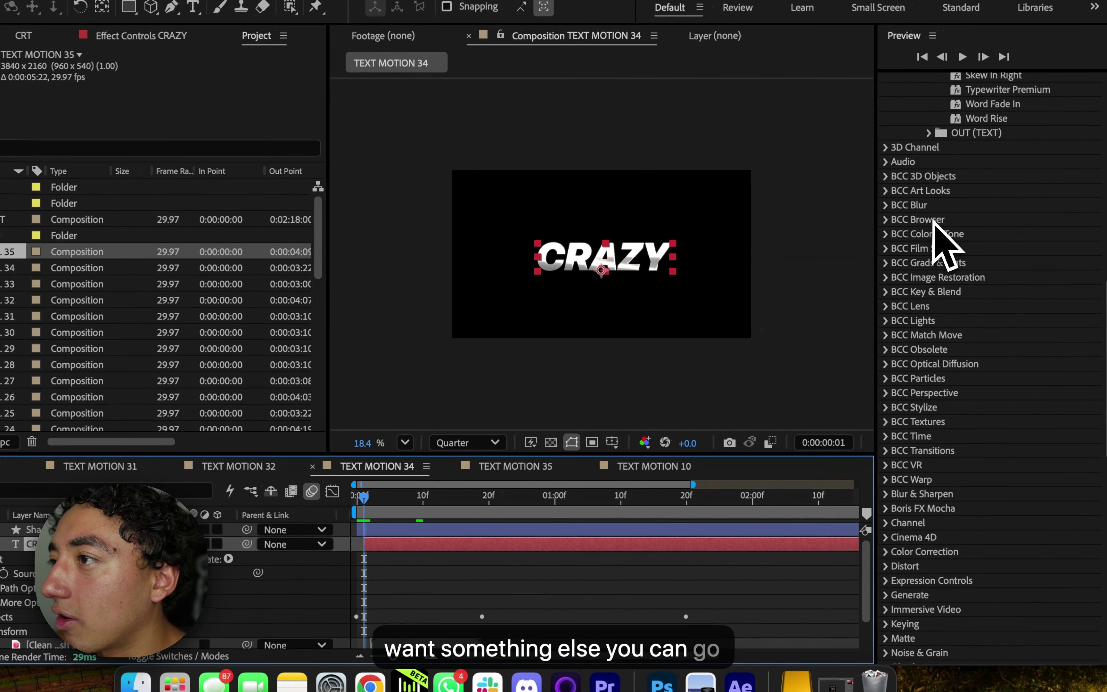
scroll(934, 222, up, 10)
scroll(933, 229, down, 10)
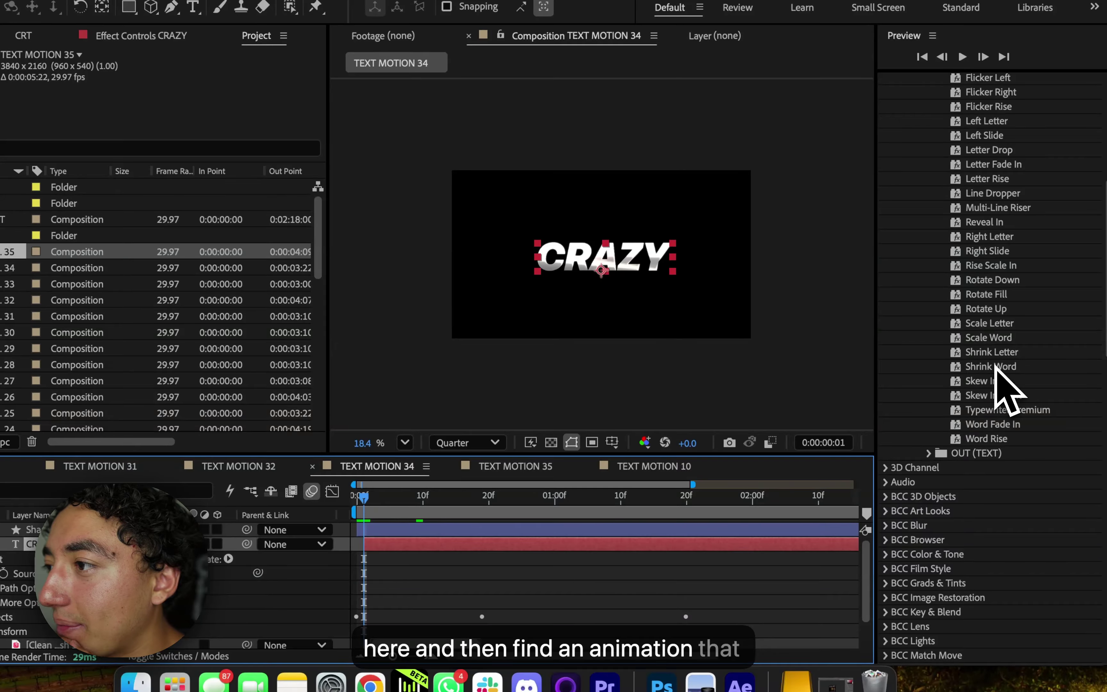
drag(993, 366, 556, 593)
key(space)
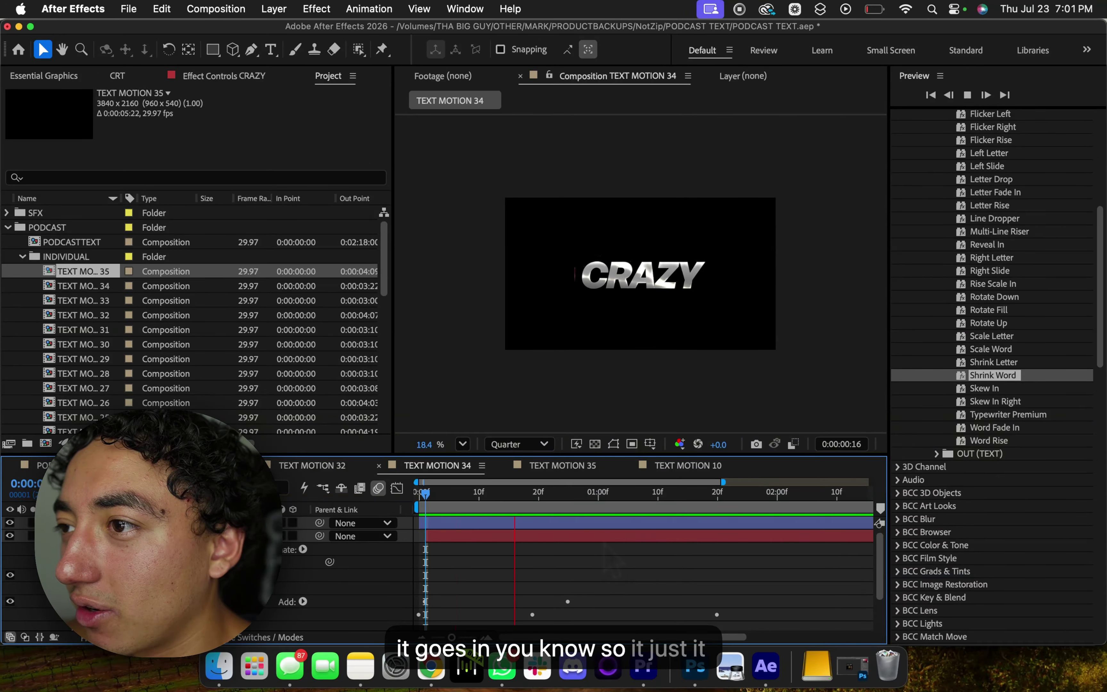
Undo the Shrink Word preset and the removal of the entrance animation on CRAZY, and replay the original motion
key(super+z)
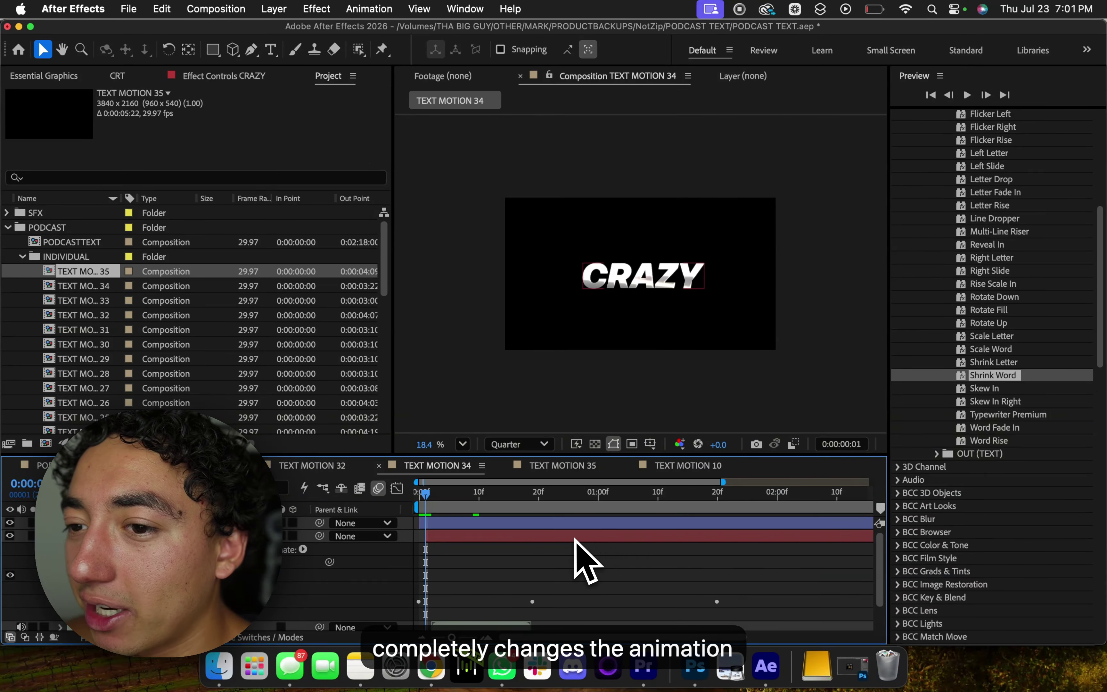
click(575, 540)
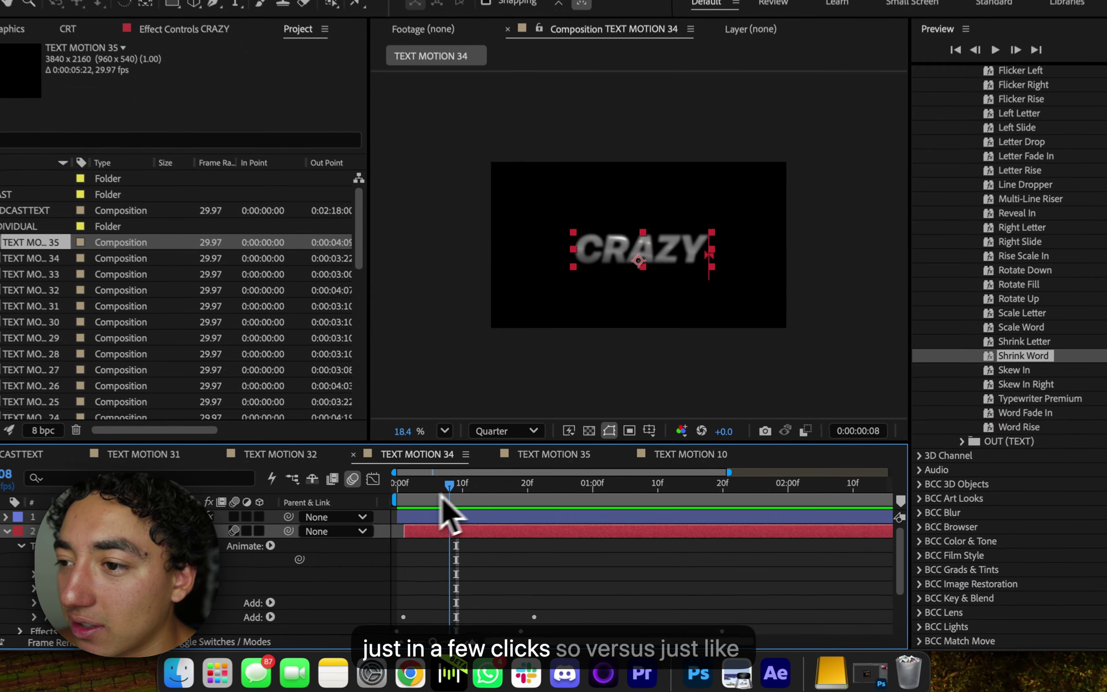
key(space)
key(space)
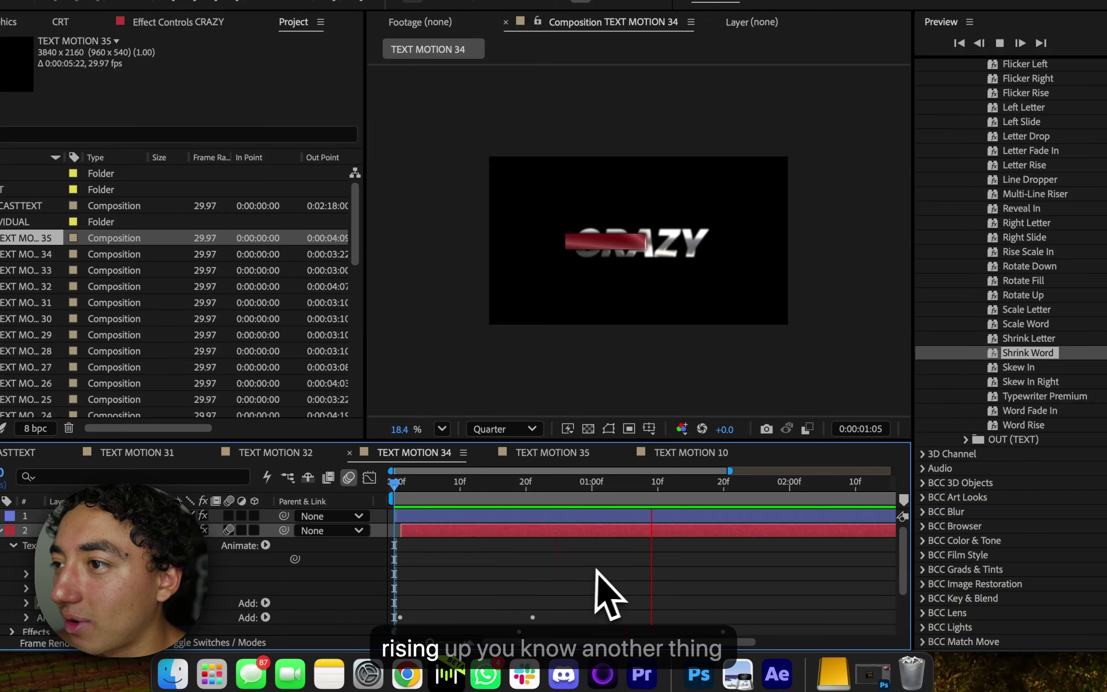
Reveal the CRAZY layer's effects and delete its texture and shine effects along with COLOR, accepting the loss of the linked Essential Graphics parameters
key(minus)
key(minus)
scroll(853, 371, up, 2)
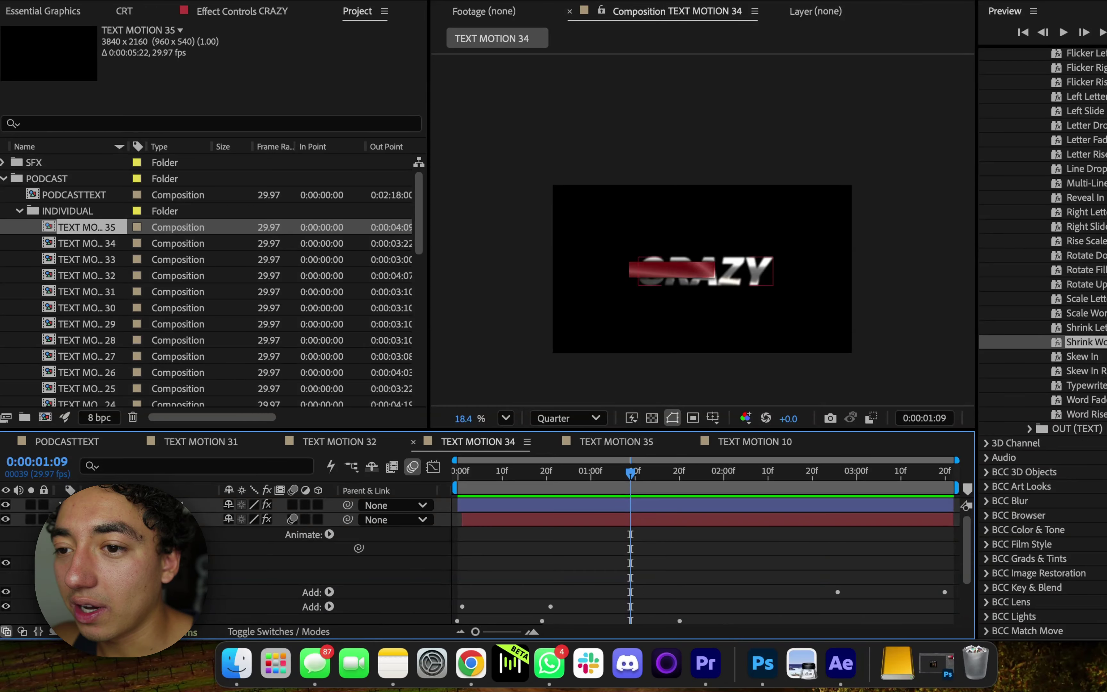
key(e)
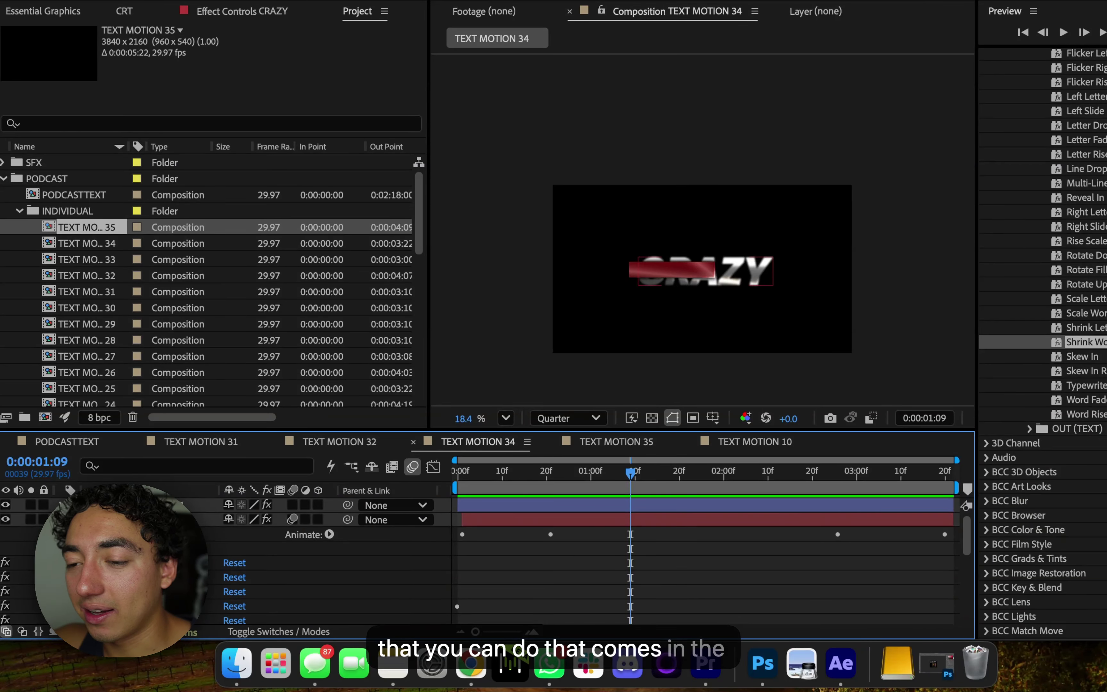
click(124, 577)
scroll(124, 577, down, 1)
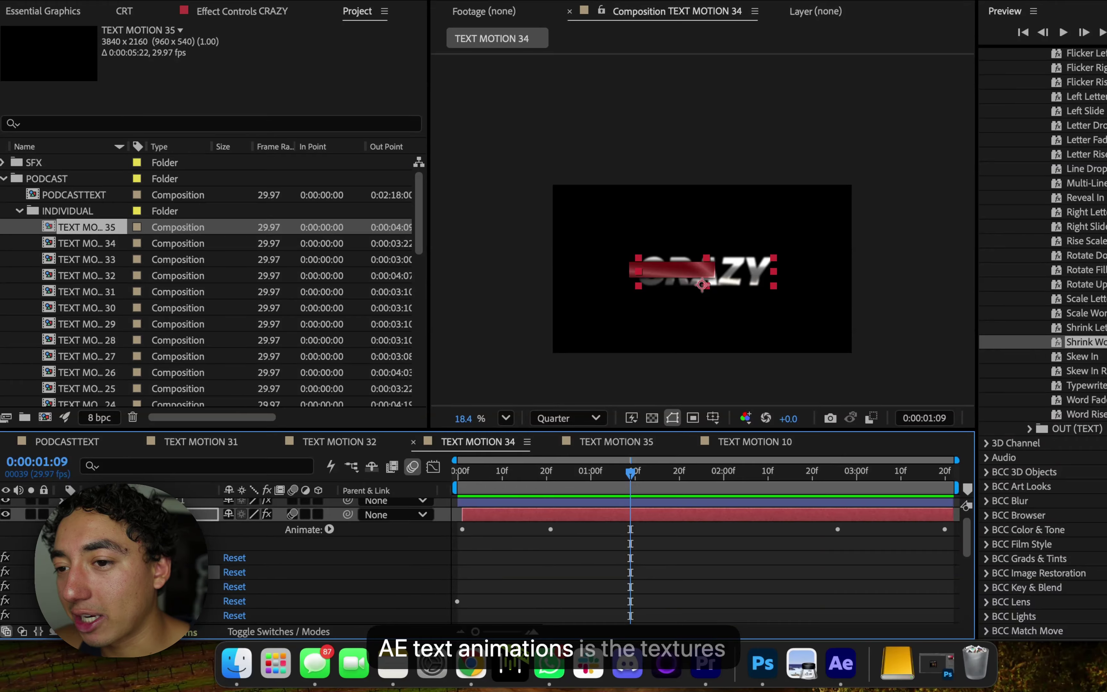
click(479, 475)
click(124, 557)
scroll(123, 558, down, 1)
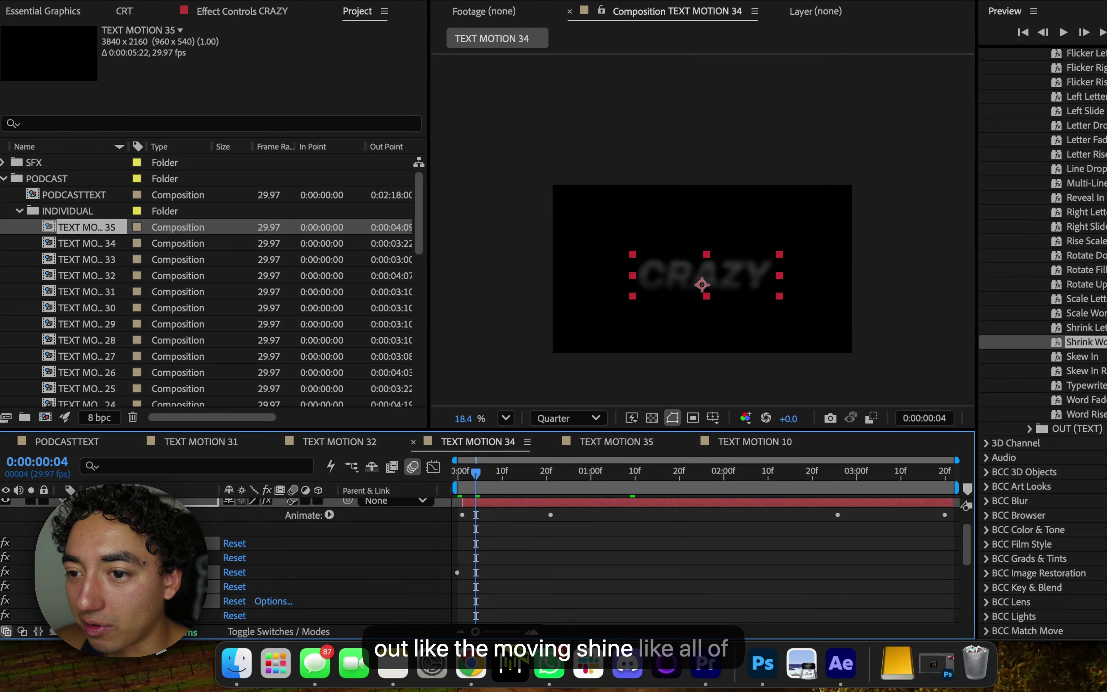
scroll(123, 557, down, 3)
key(Delete)
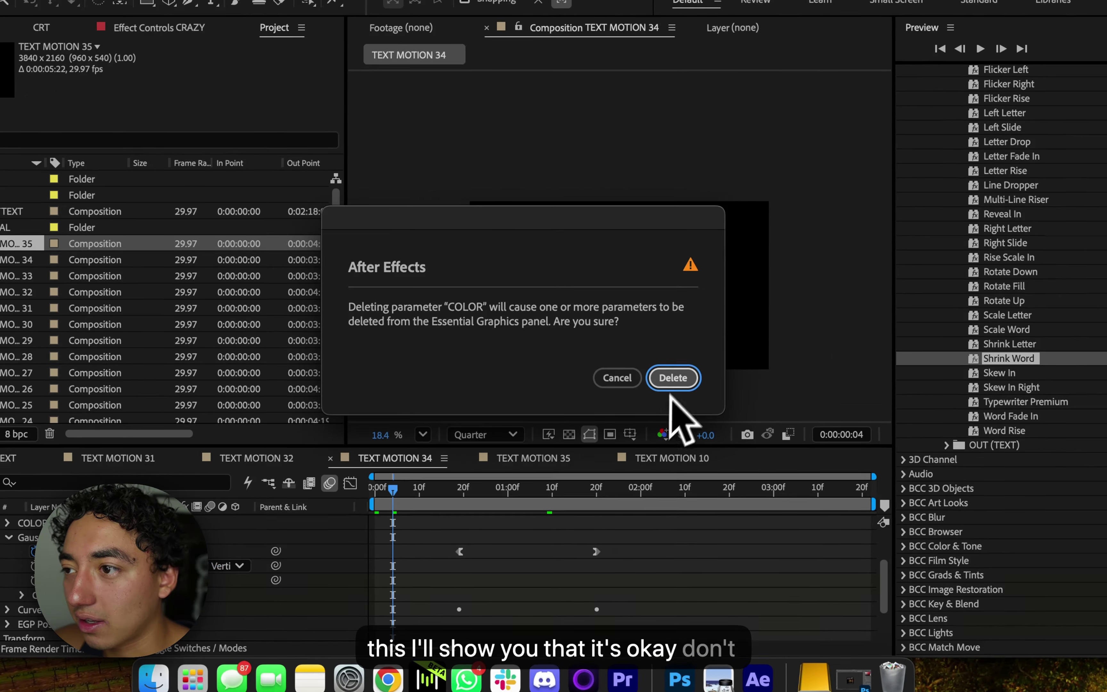
click(671, 382)
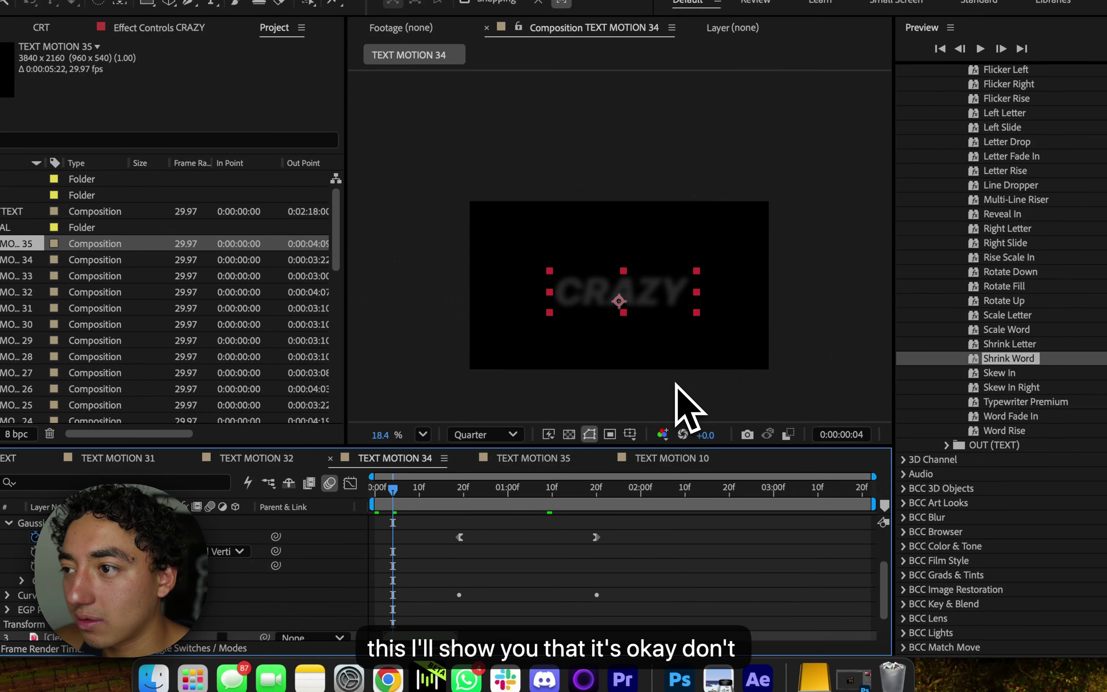
Scrub to 0:00:01:01 to check the plain CRAZY text and hide the shape layer above it
scroll(549, 615, up, 3)
drag(411, 501, 476, 499)
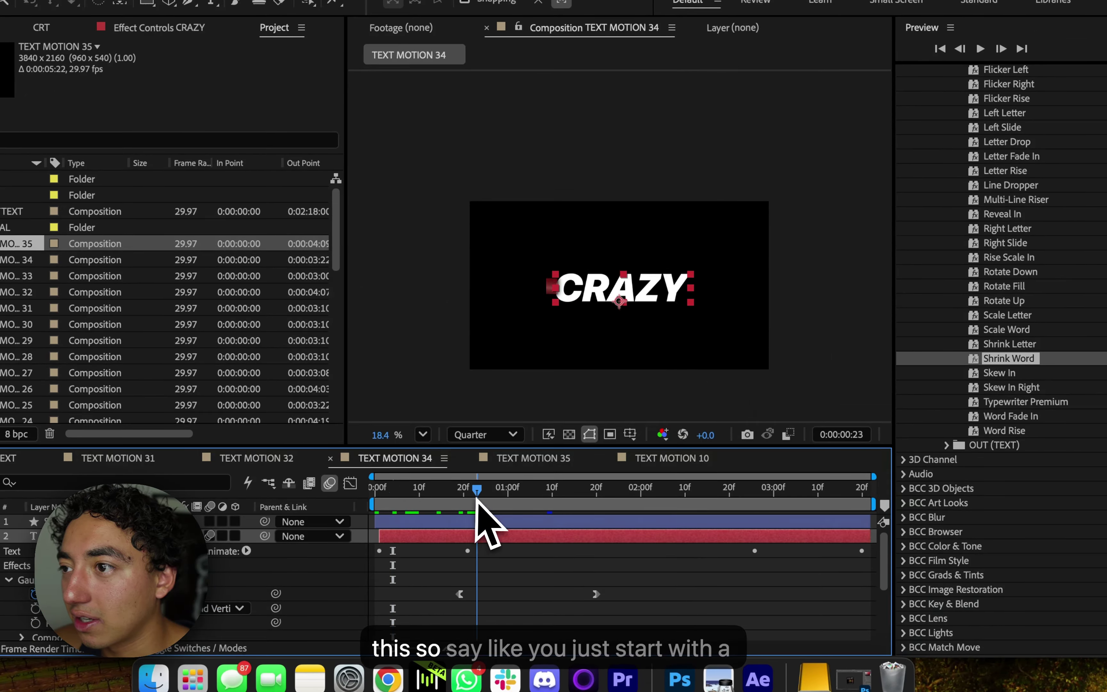
scroll(976, 256, up, 8)
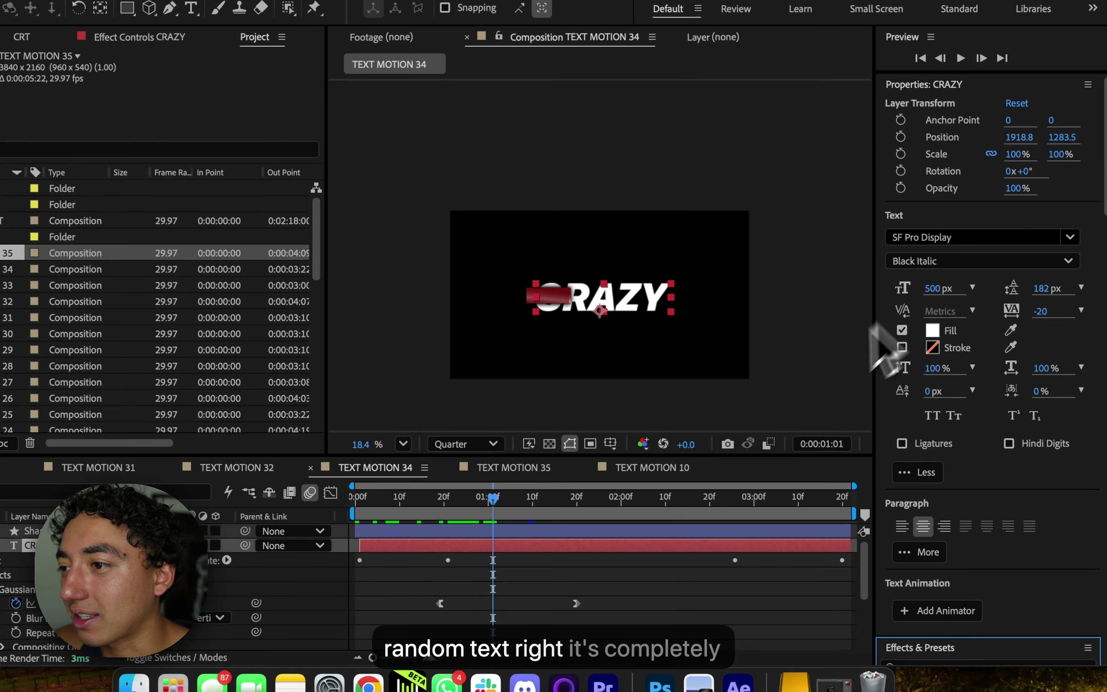
click(689, 574)
click(687, 546)
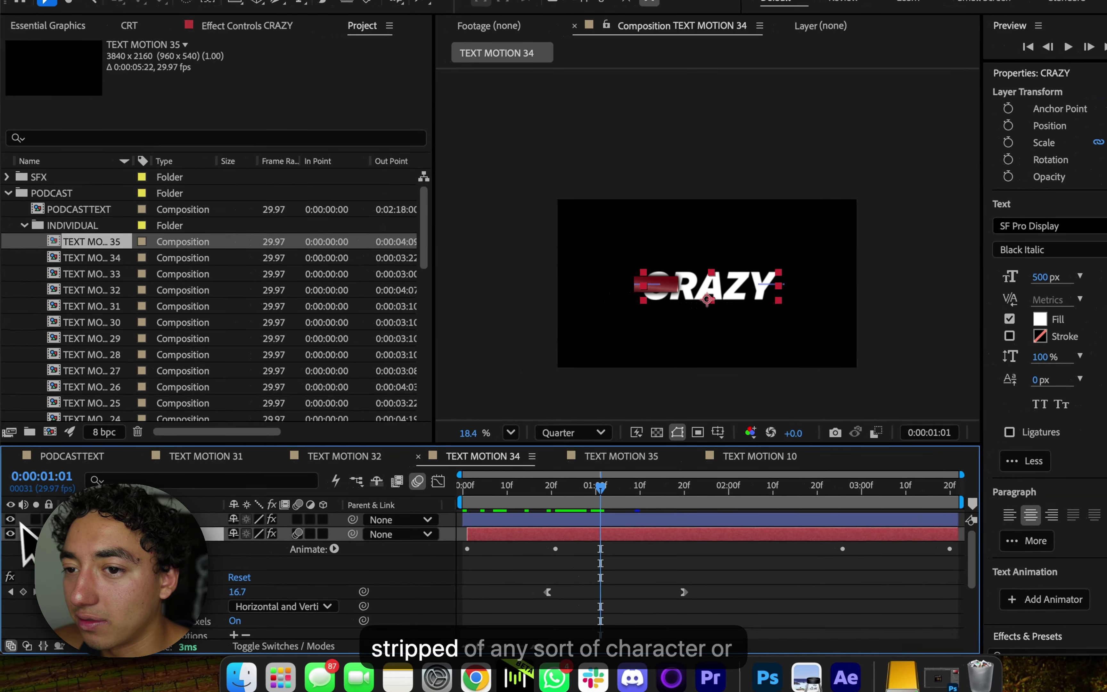
click(11, 520)
Apply the TEXTURE Shine Right preset from CONSTANT:TEXTURES, HORIZONTAL (3840x2160), to the CRAZY text layer
click(1034, 73)
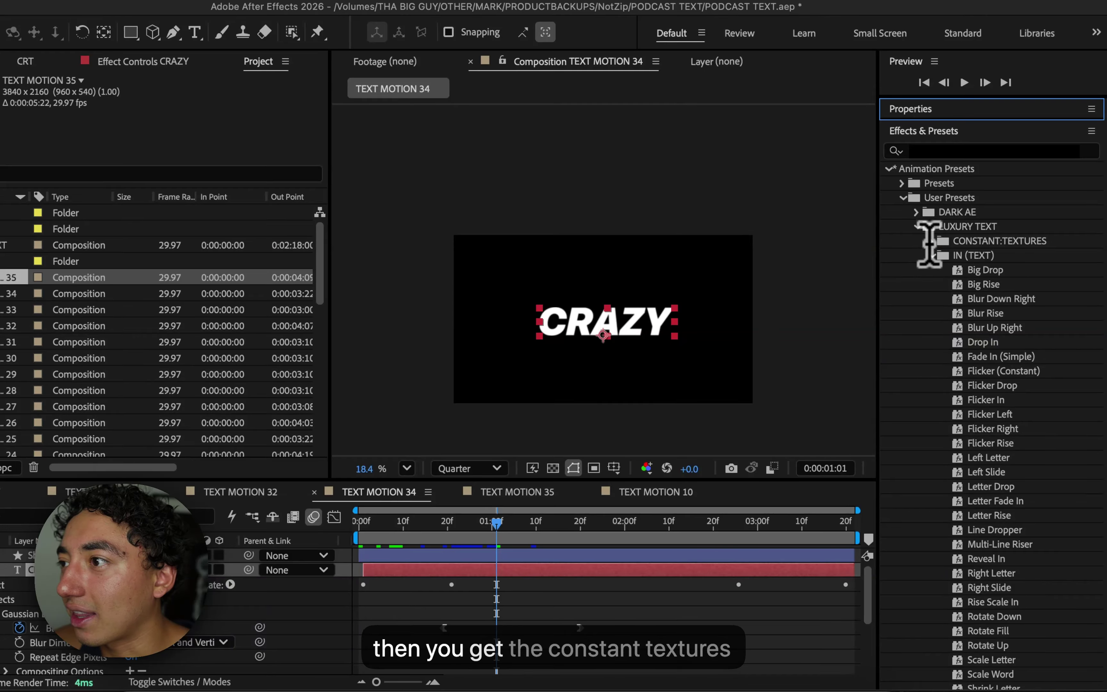
click(932, 242)
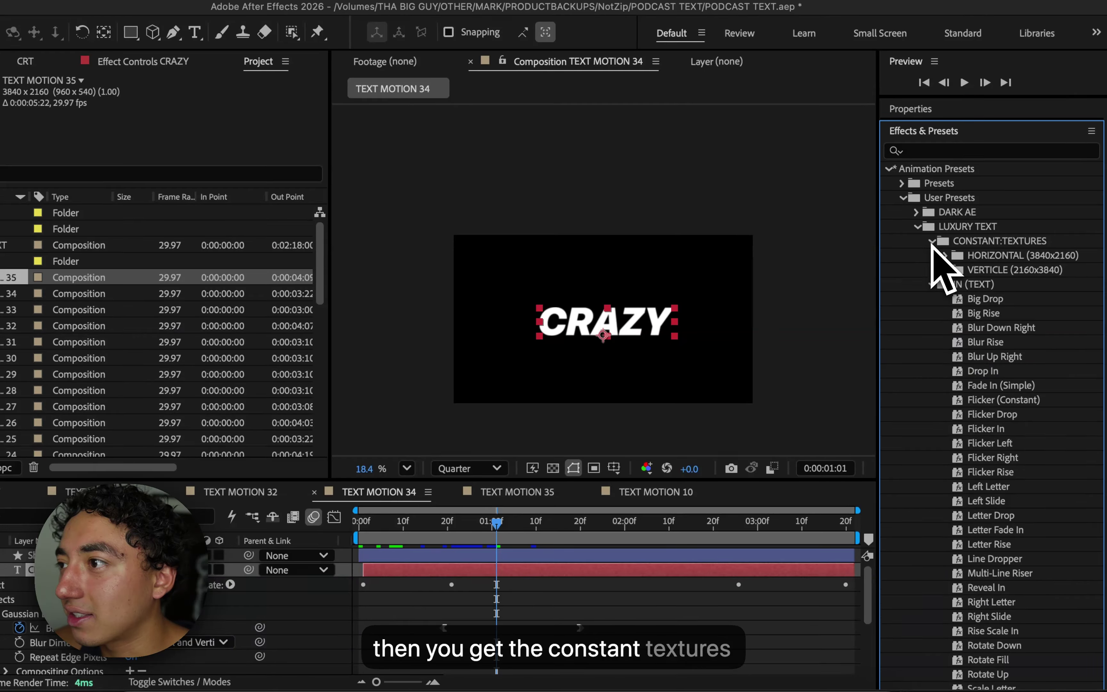
click(945, 255)
click(1016, 359)
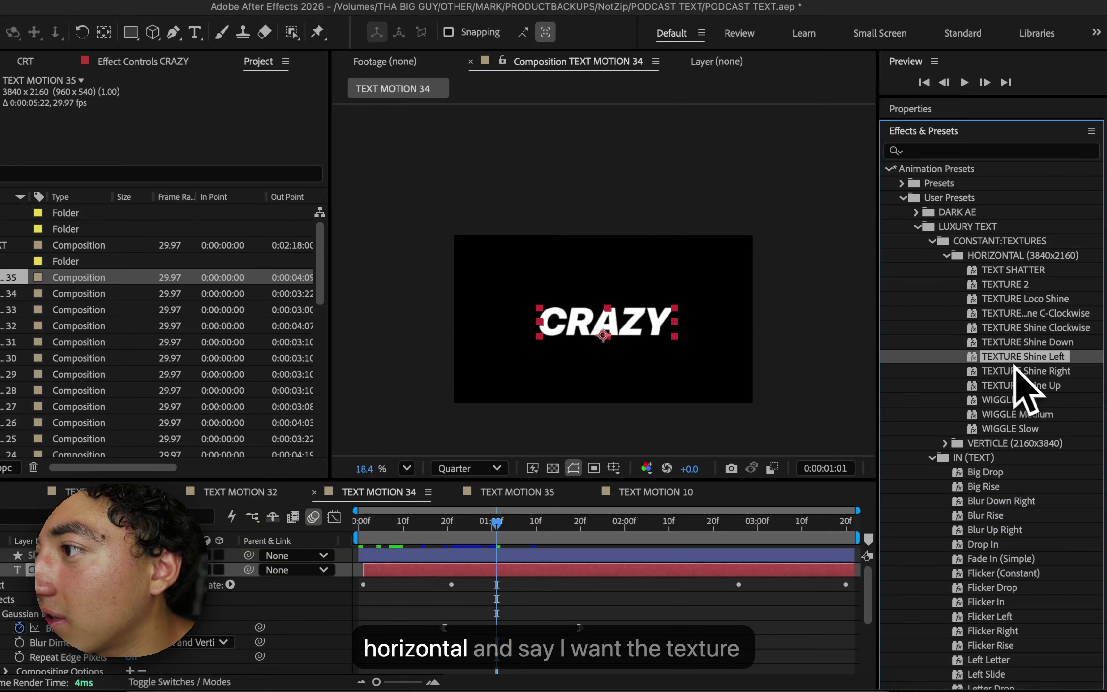
drag(1015, 366, 579, 588)
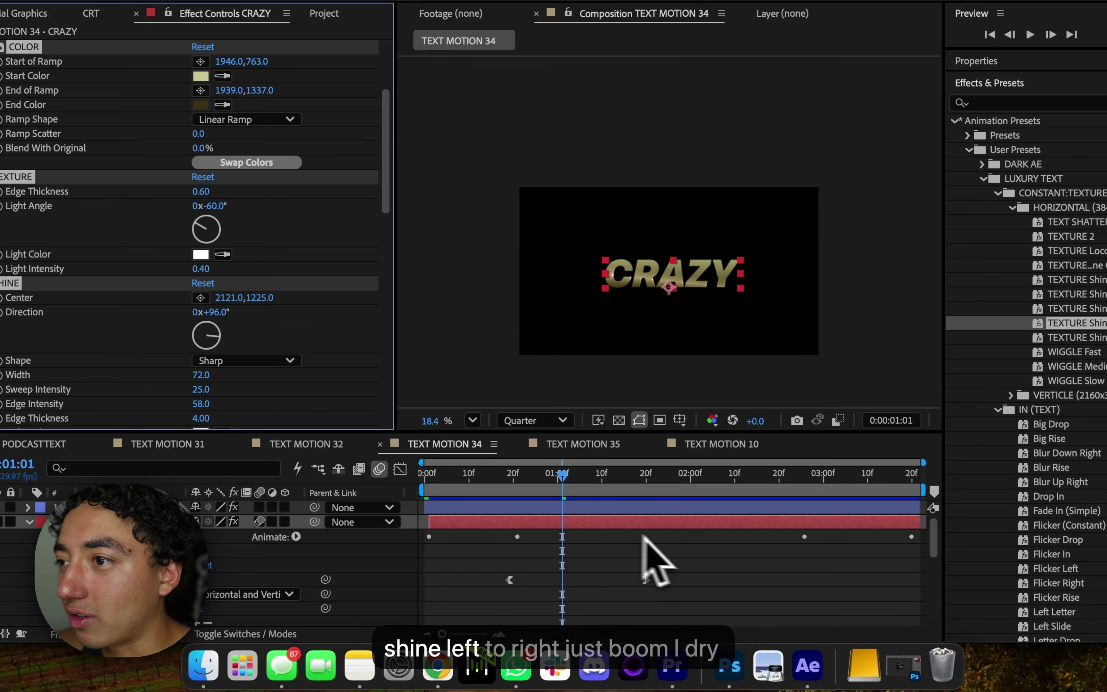
Scrub through TEXT MOTION 34 to review the new texture on CRAZY and inspect the effects the preset added
click(675, 542)
drag(447, 482, 582, 498)
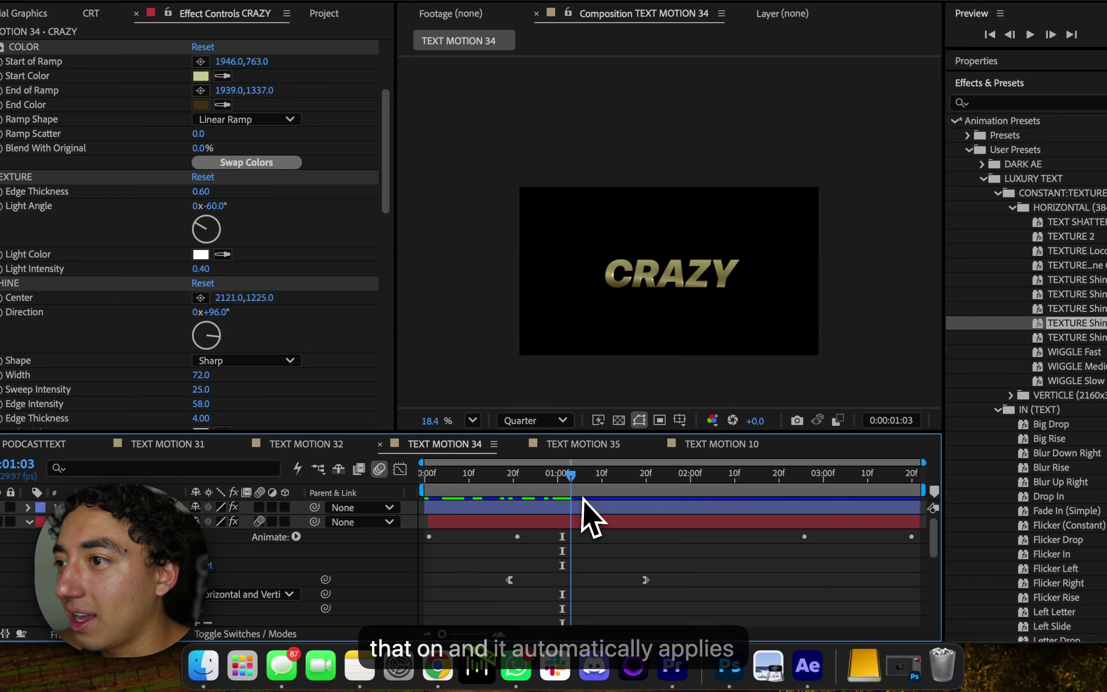
click(584, 521)
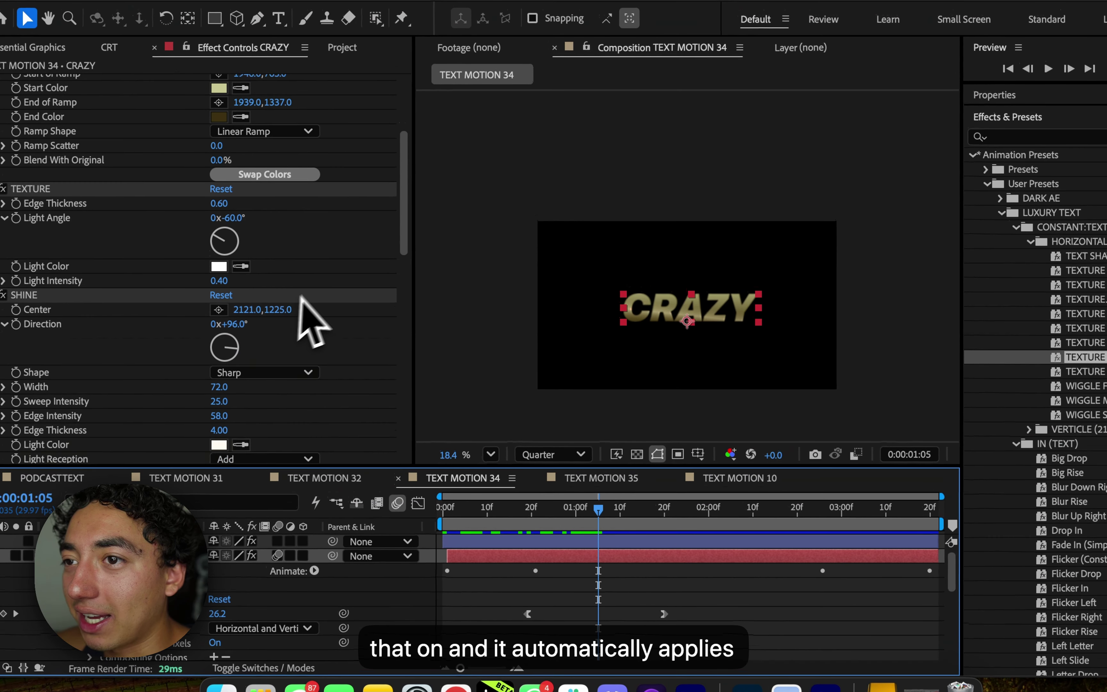
scroll(298, 256, up, 5)
drag(549, 511, 521, 510)
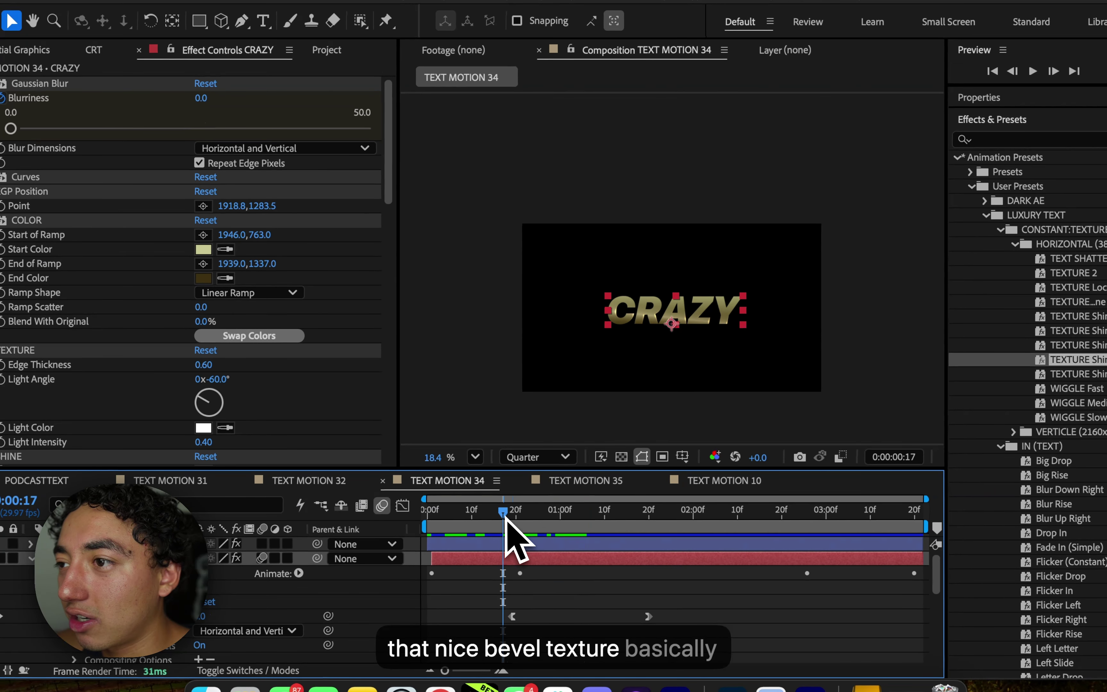
Enlarge the effect settings of the CRAZY layer, examine its color, texture, shine, drop shadow and glow effects, and restore the layout
key(grave)
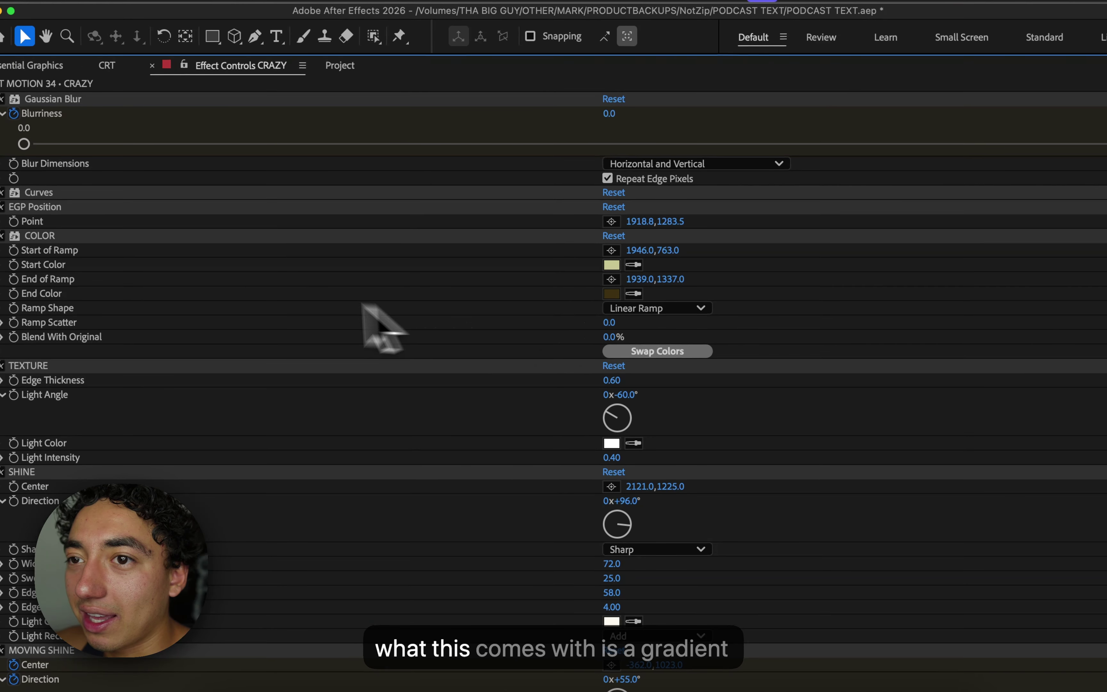
scroll(149, 211, down, 3)
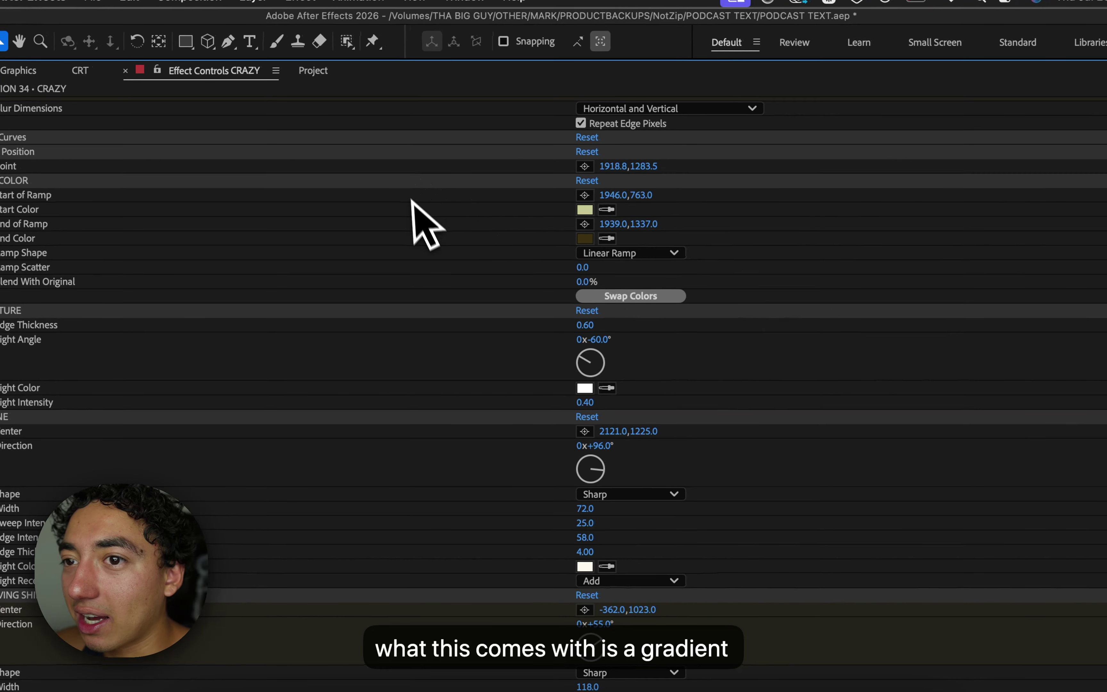
scroll(424, 256, down, 2)
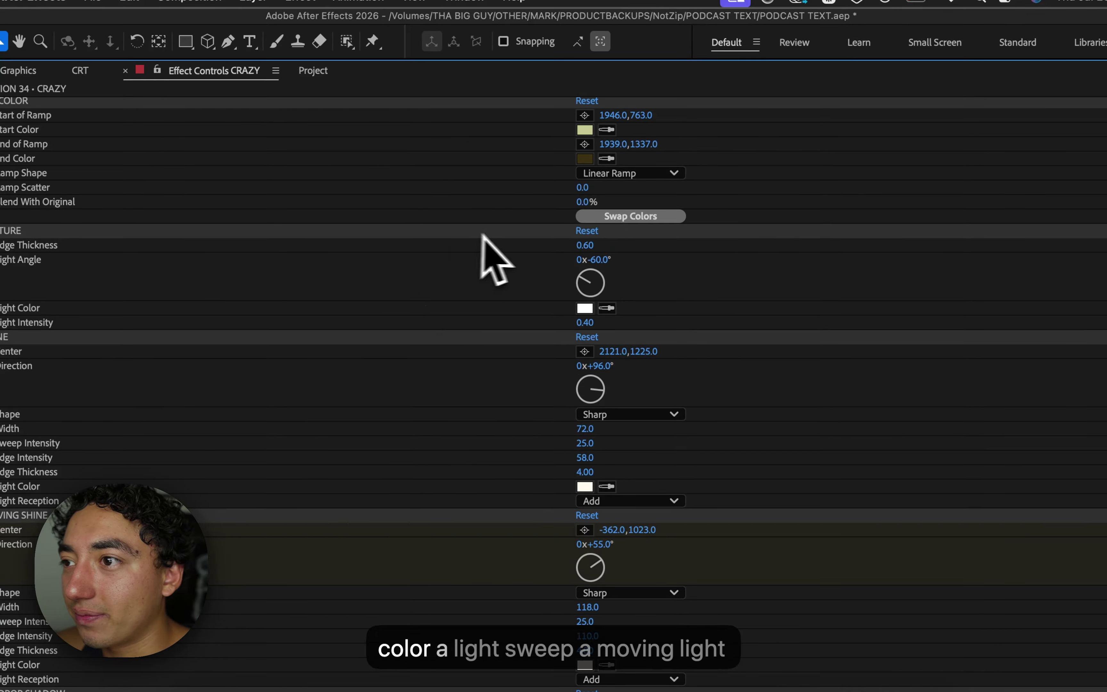
scroll(460, 311, down, 3)
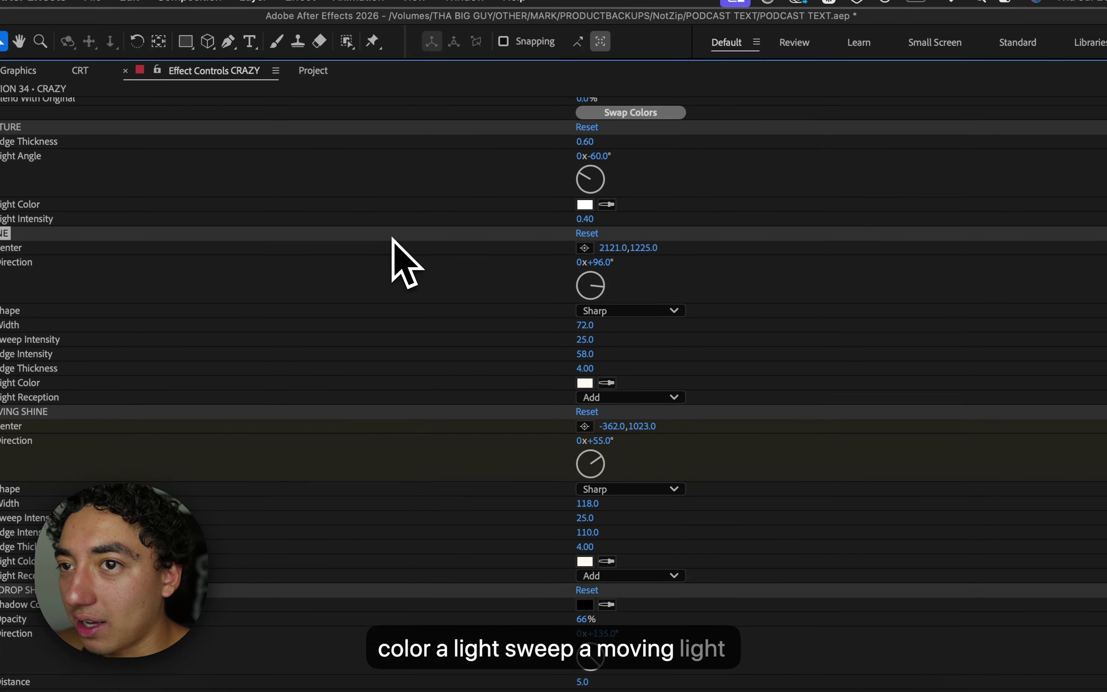
scroll(329, 252, down, 8)
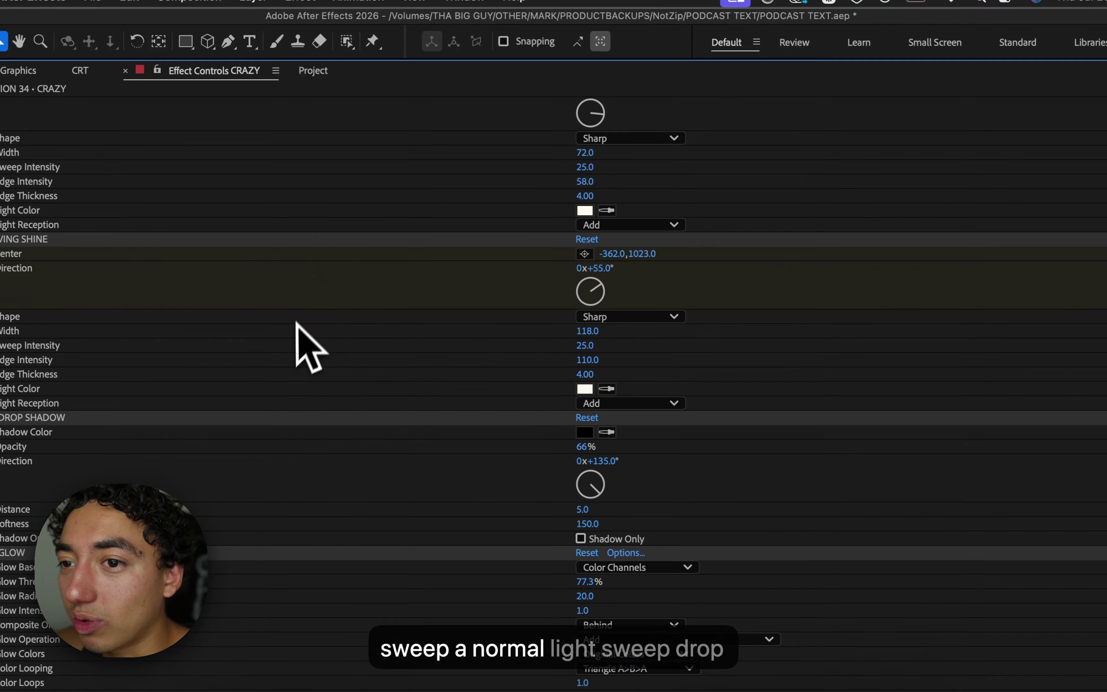
click(136, 328)
scroll(119, 334, down, 1)
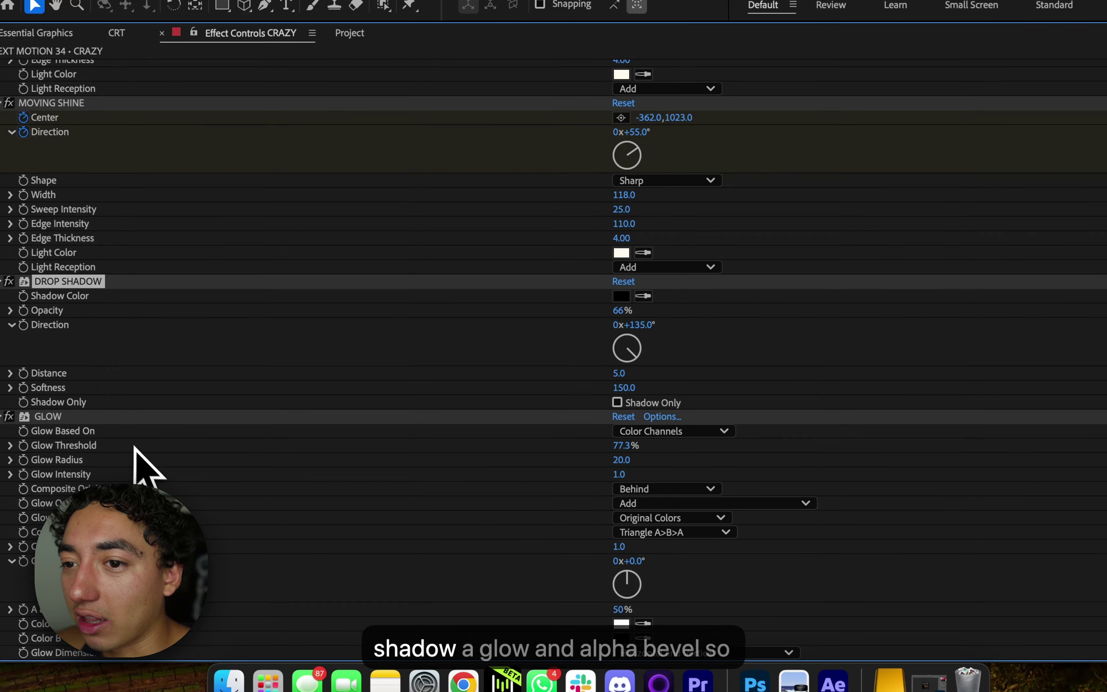
scroll(121, 426, up, 10)
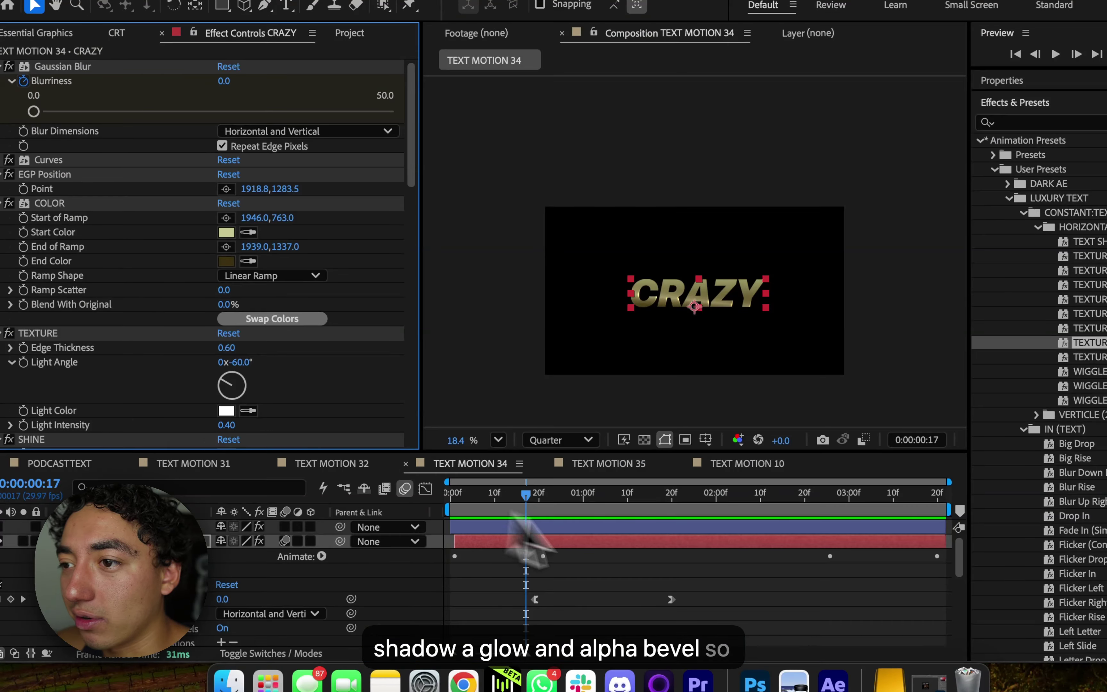
Examine the textured CRAZY text close up in the TEXT MOTION 34 composition and deselect the layer
scroll(649, 329, up, 5)
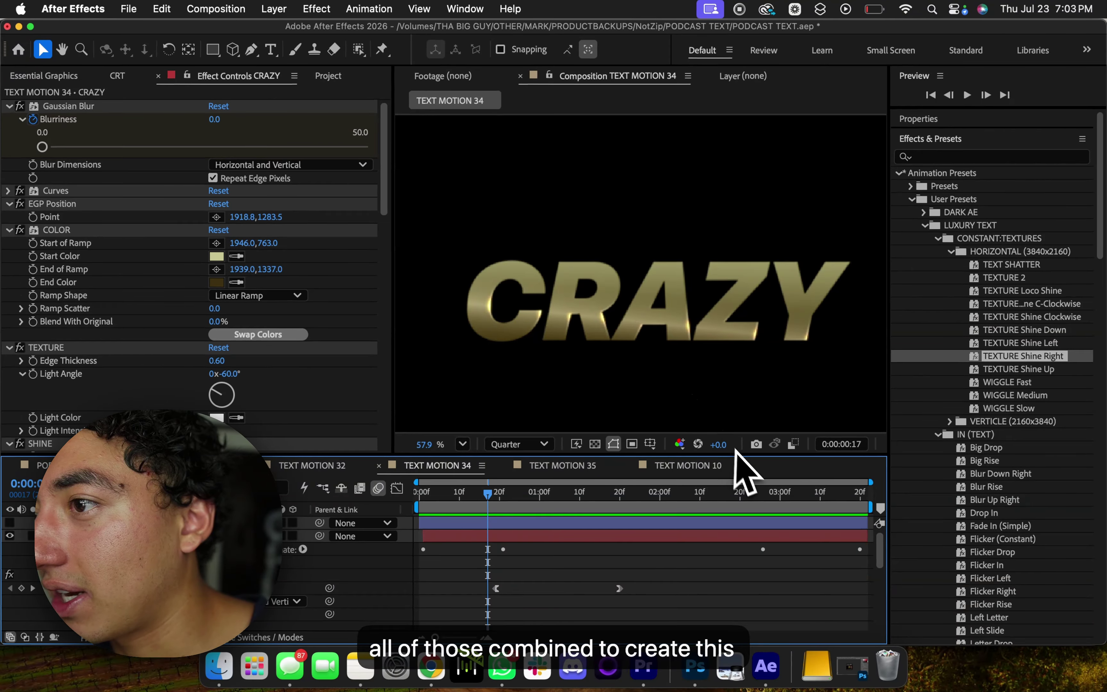
scroll(554, 319, down, 2)
scroll(554, 337, down, 2)
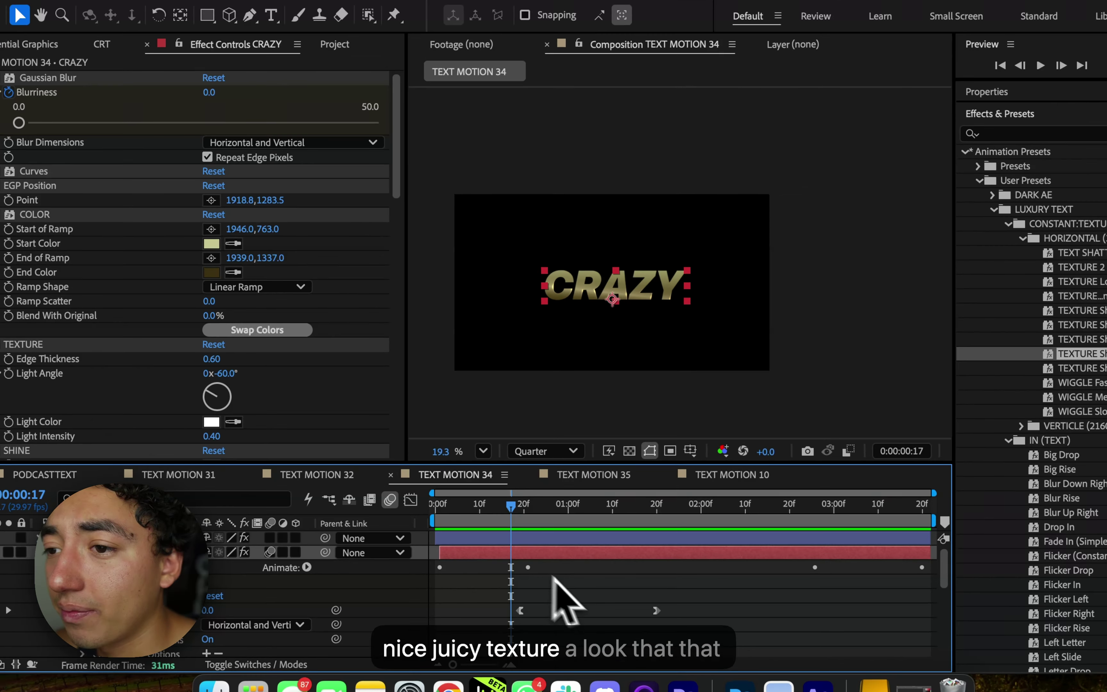
click(583, 595)
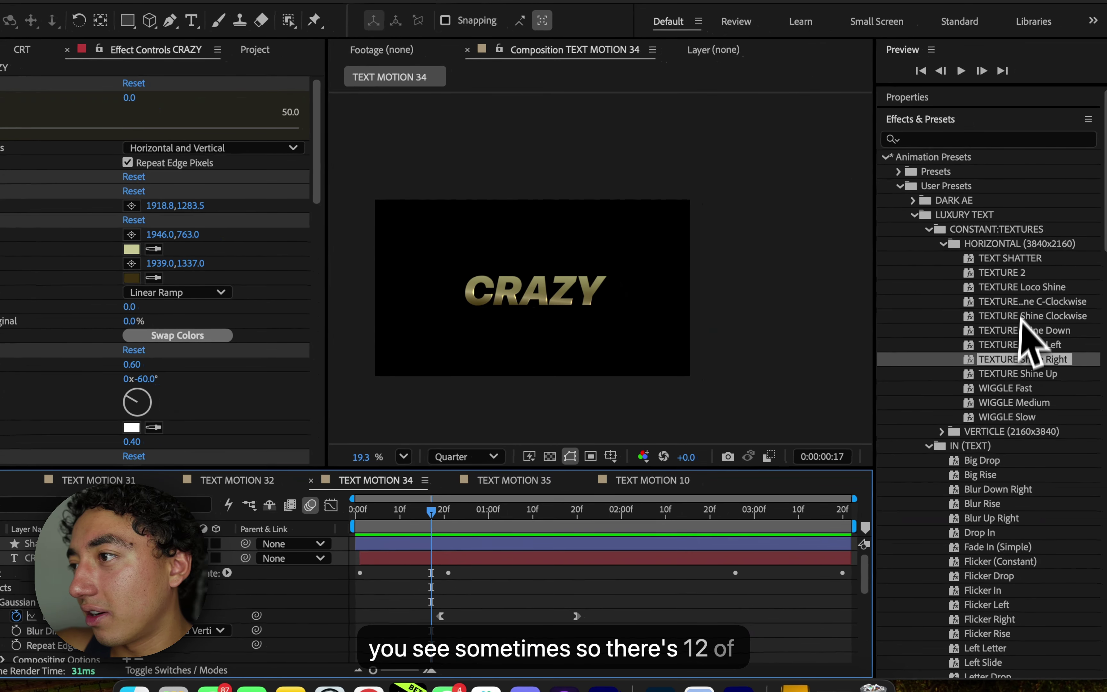
Try the WIGGLE Medium preset on the CRAZY text layer, preview the motion, and undo it
click(1010, 260)
click(1015, 404)
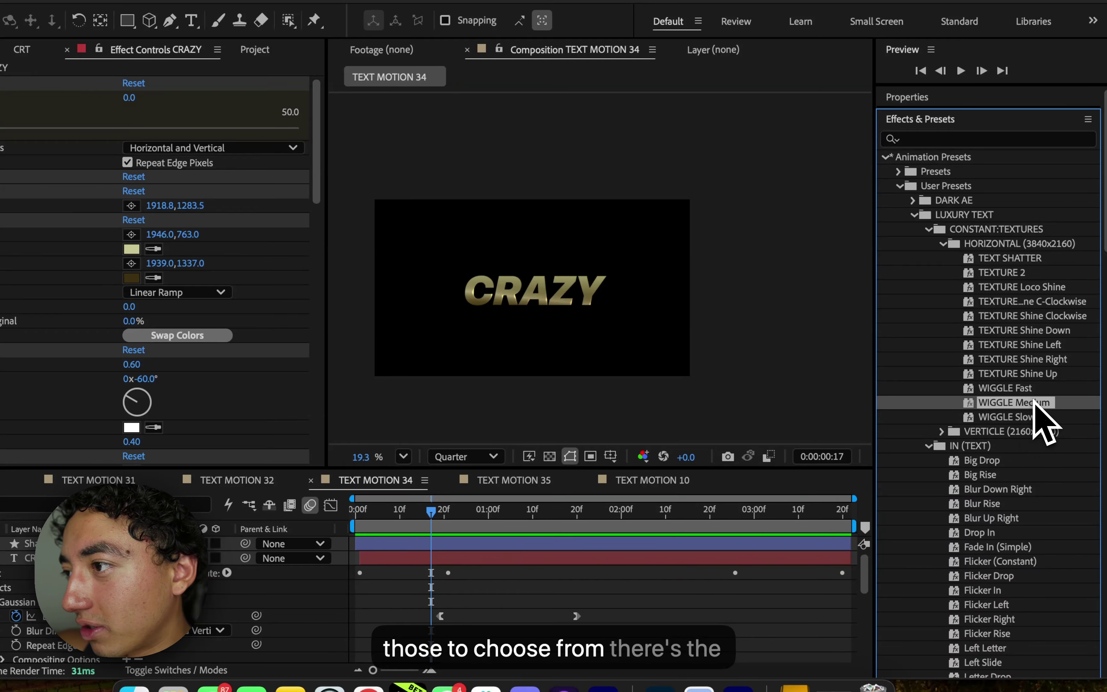
drag(1035, 402, 670, 560)
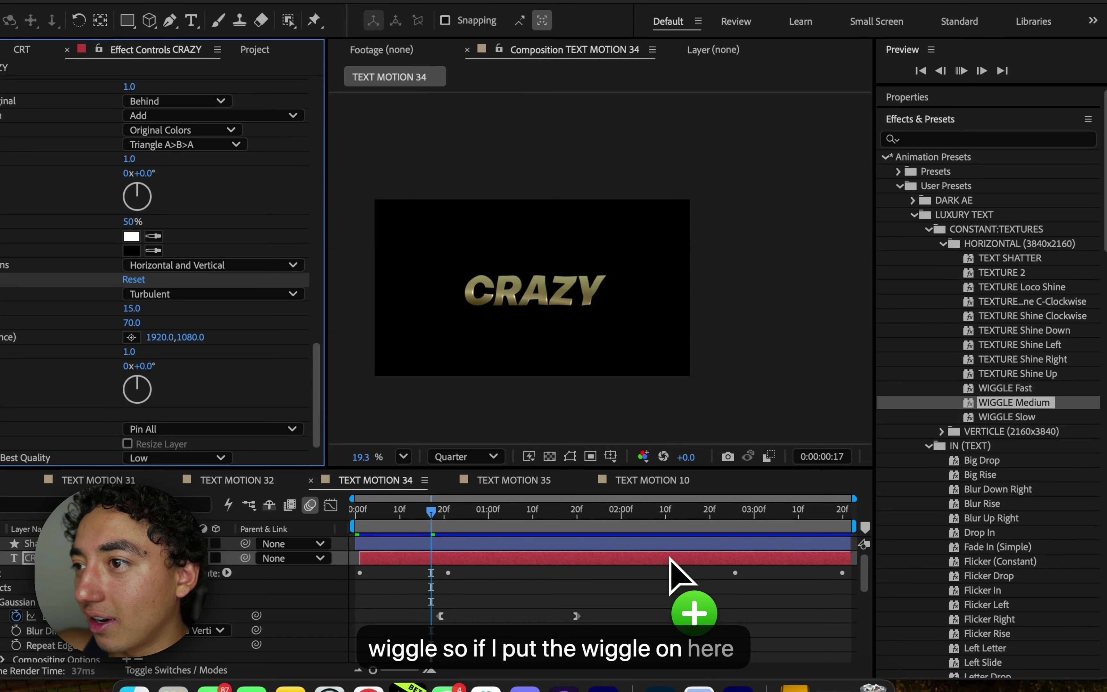
key(space)
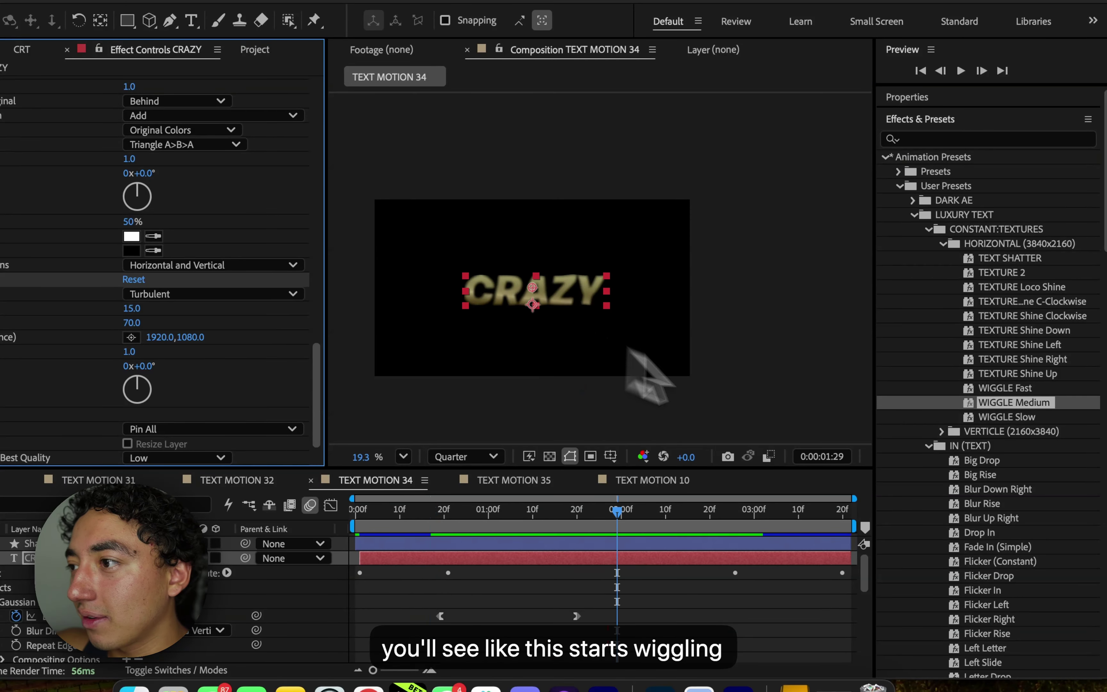
click(865, 440)
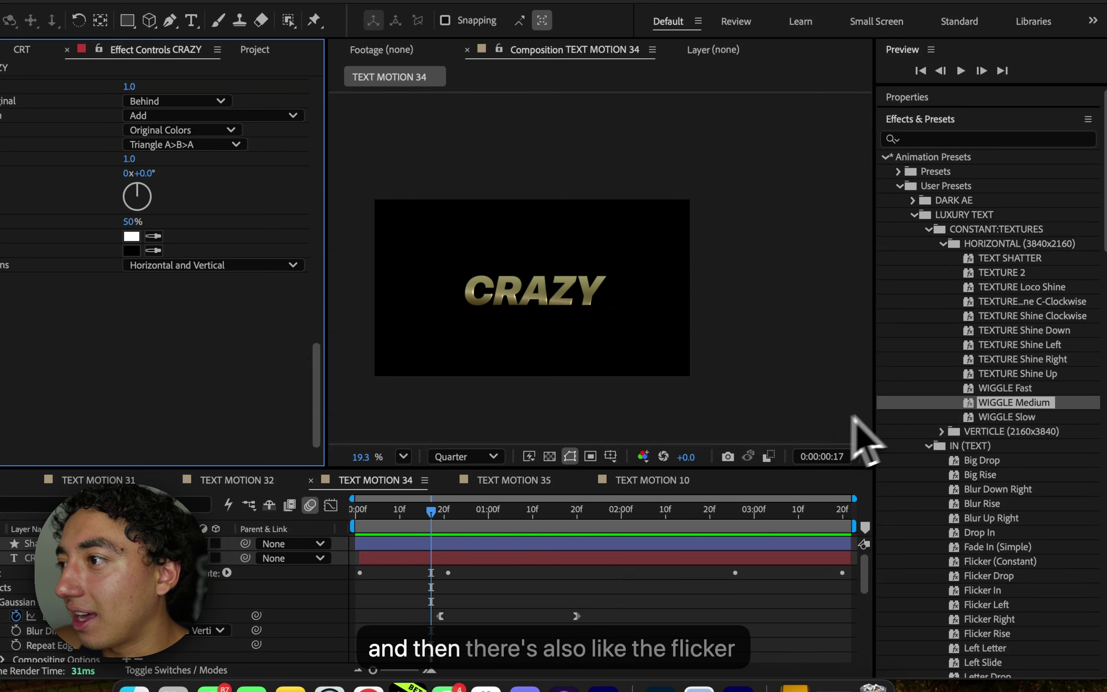
Browse the LUXURY TEXT presets, apply TEXT SHATTER to the CRAZY text layer, and preview the animation
click(1007, 303)
click(1007, 288)
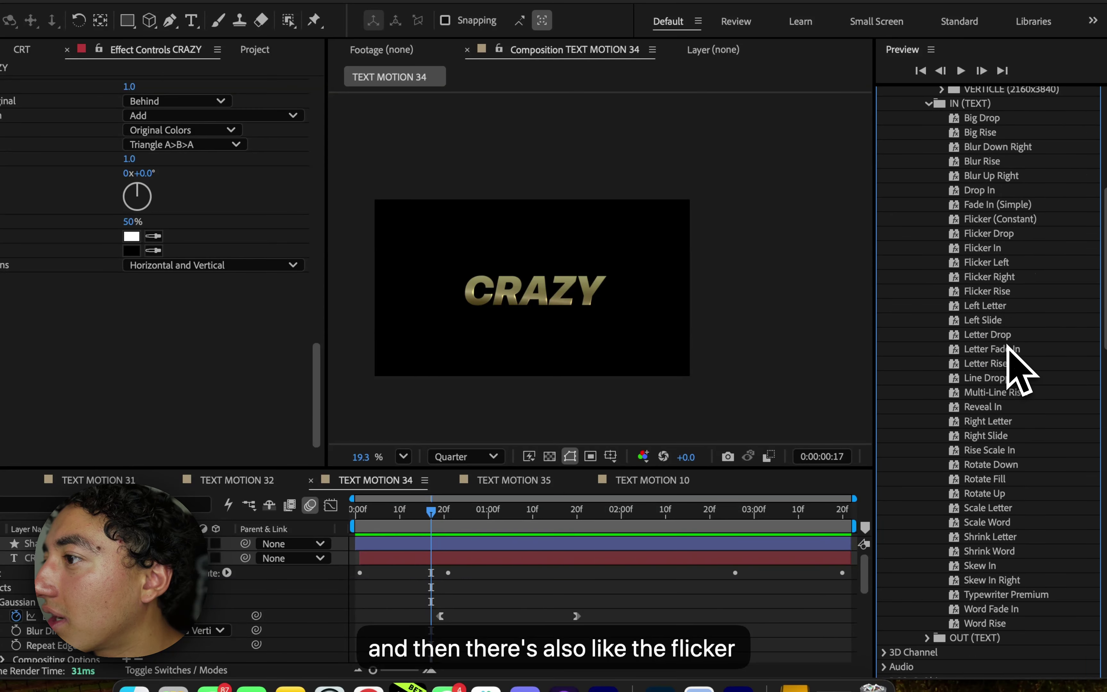
scroll(1006, 348, down, 5)
scroll(1009, 348, up, 5)
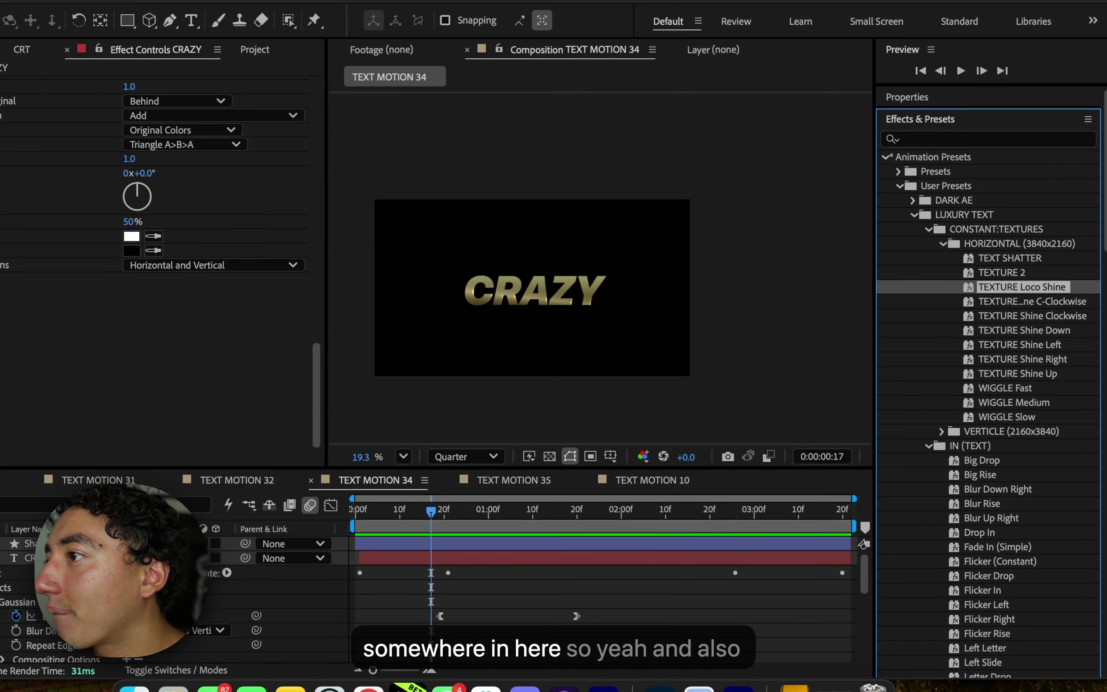
drag(967, 259, 501, 554)
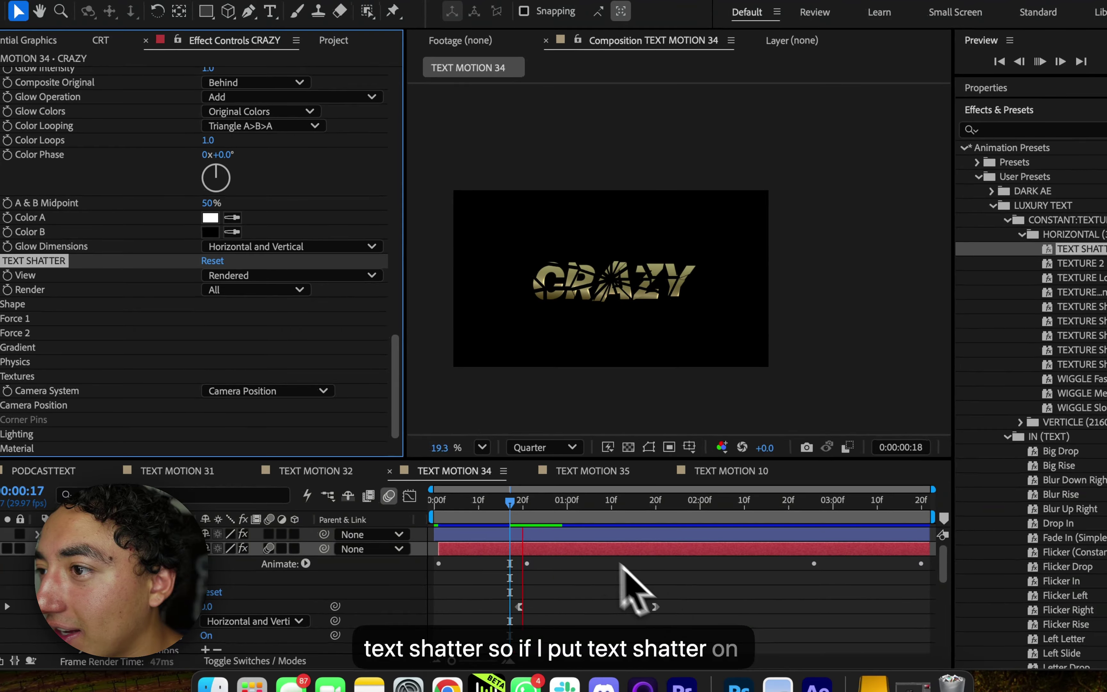
click(390, 509)
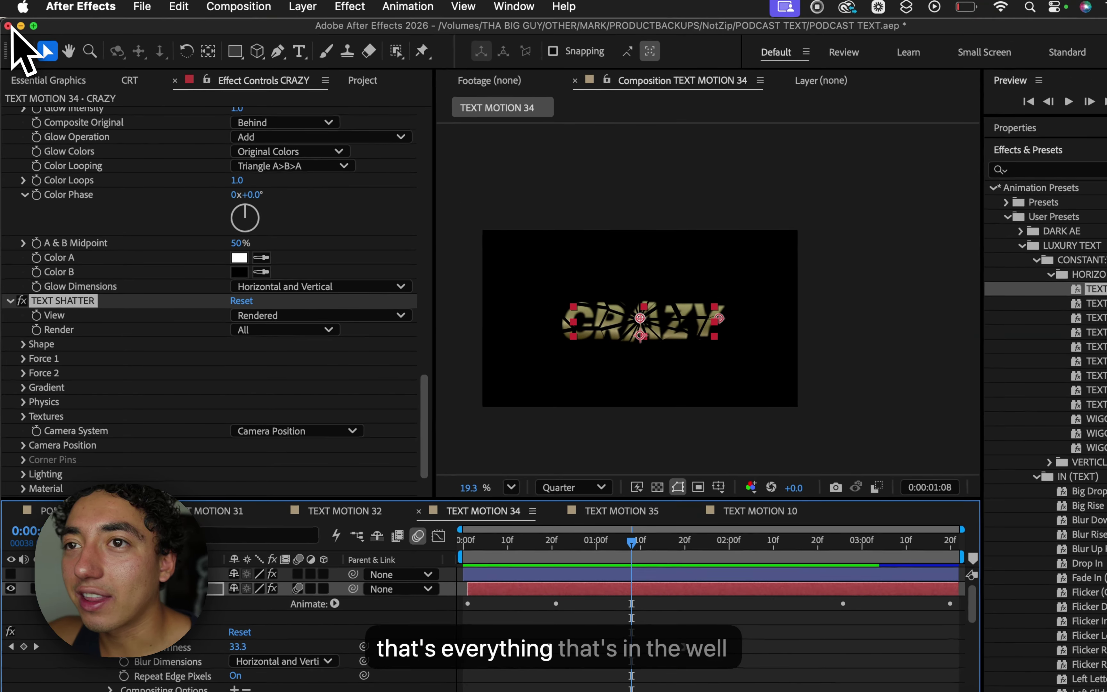
Close the PODCAST TEXT project without saving its changes and switch to Chrome
click(0, 0)
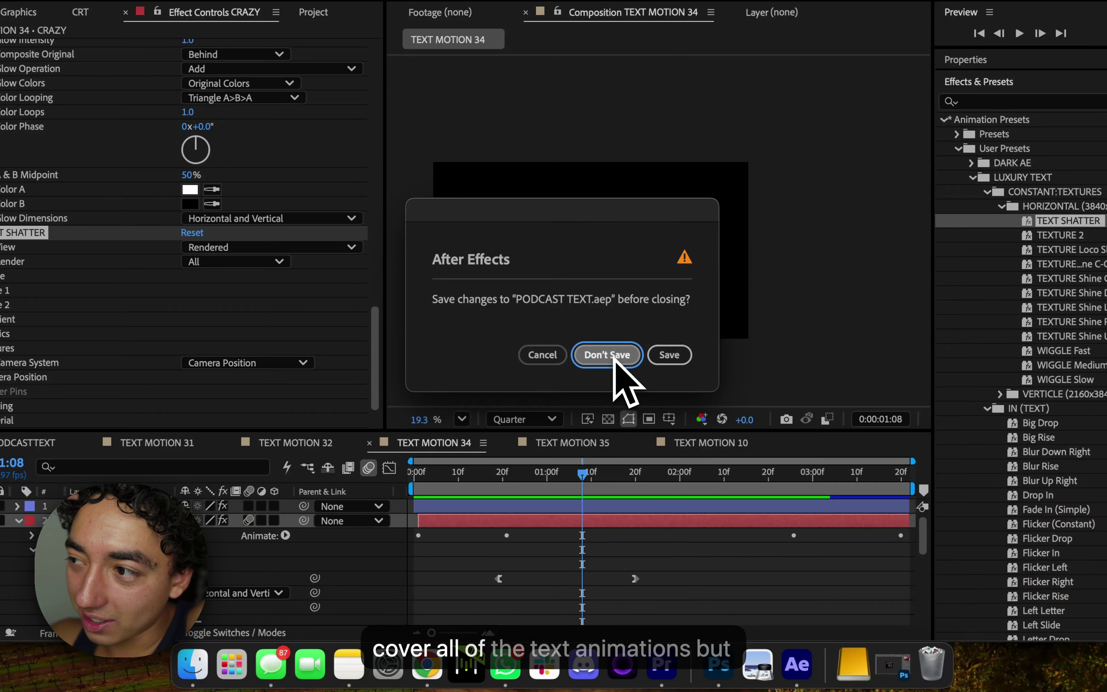
click(609, 356)
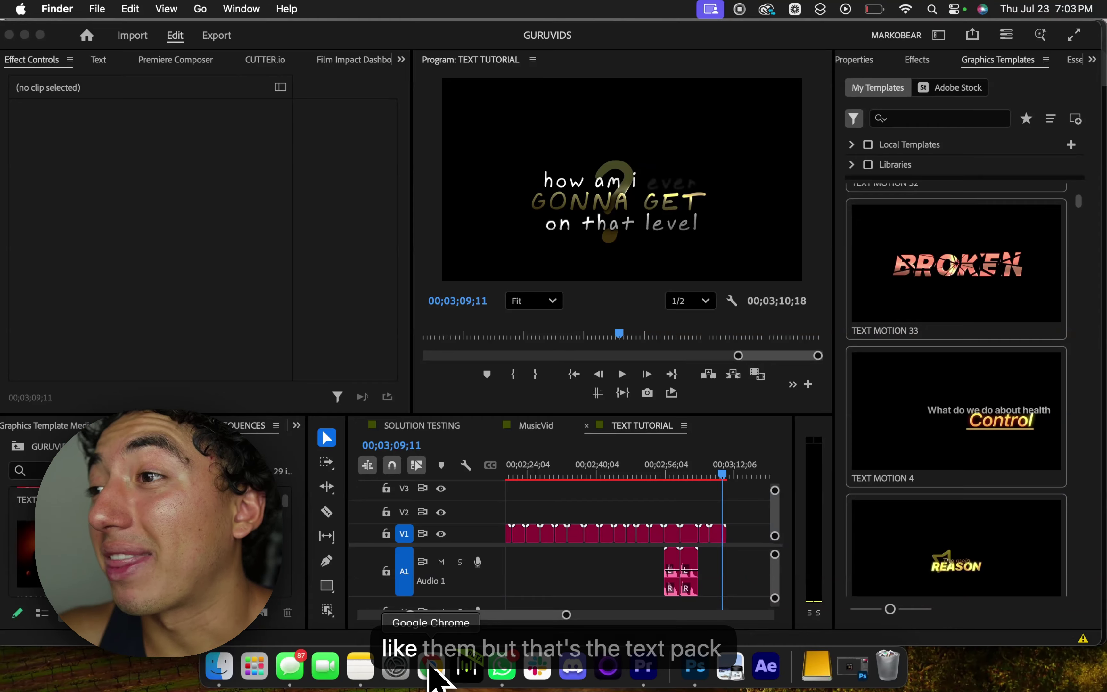
click(432, 671)
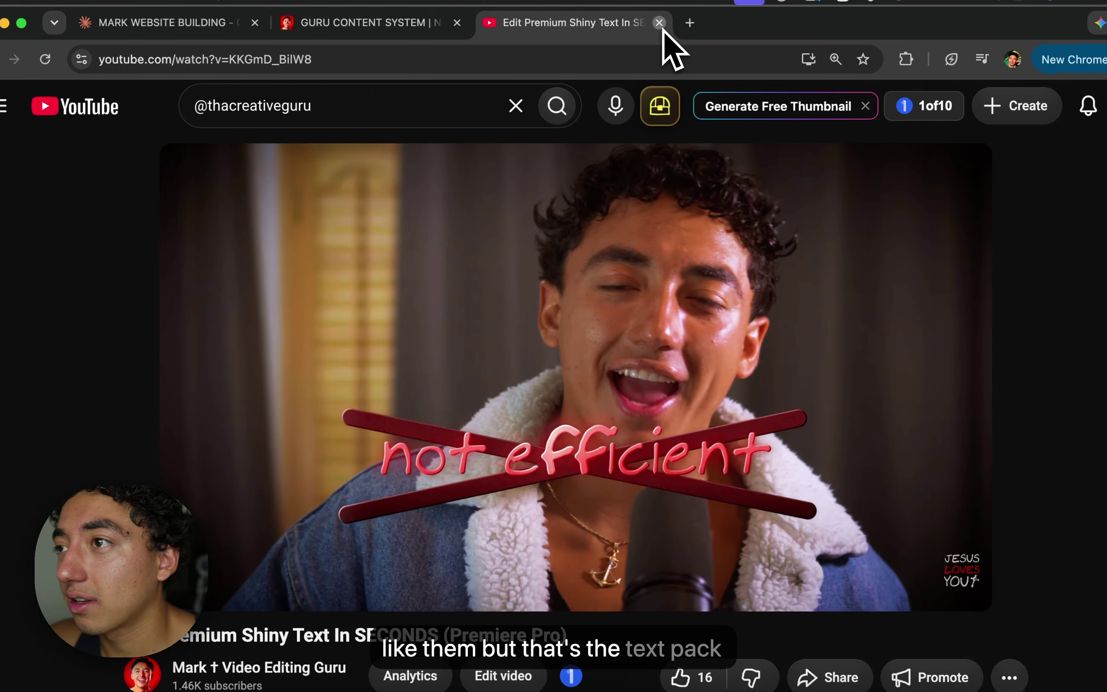
Replace the YouTube tab with markjromero.store and open the site's Tools collection
click(657, 22)
click(488, 22)
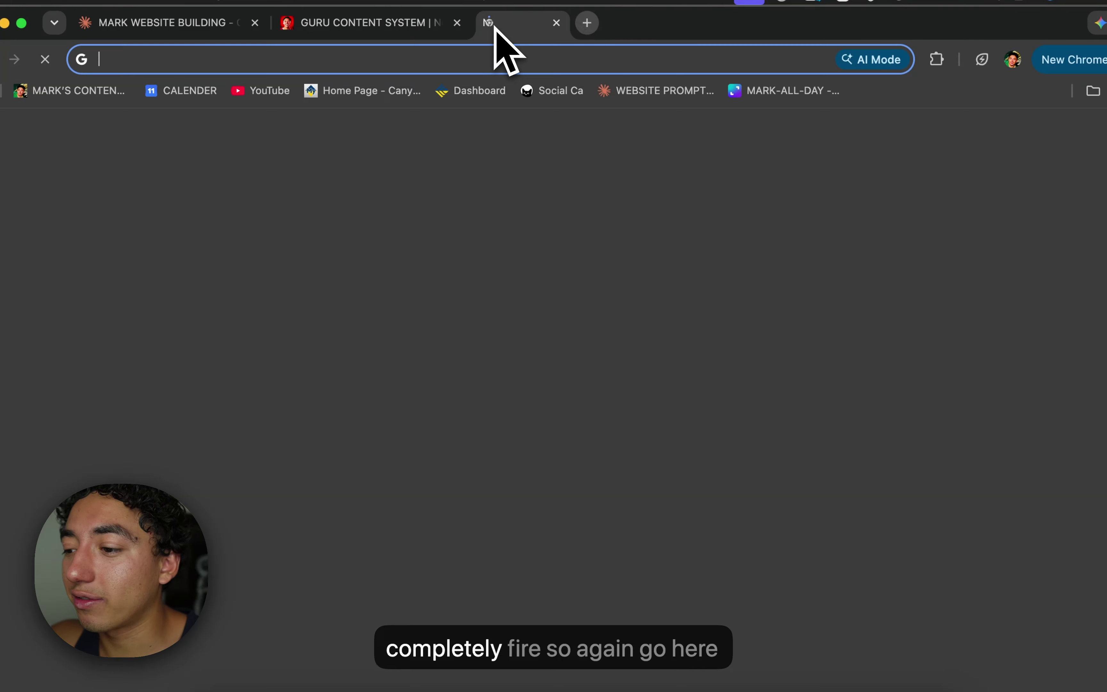
text(markjromero.store)
key(Return)
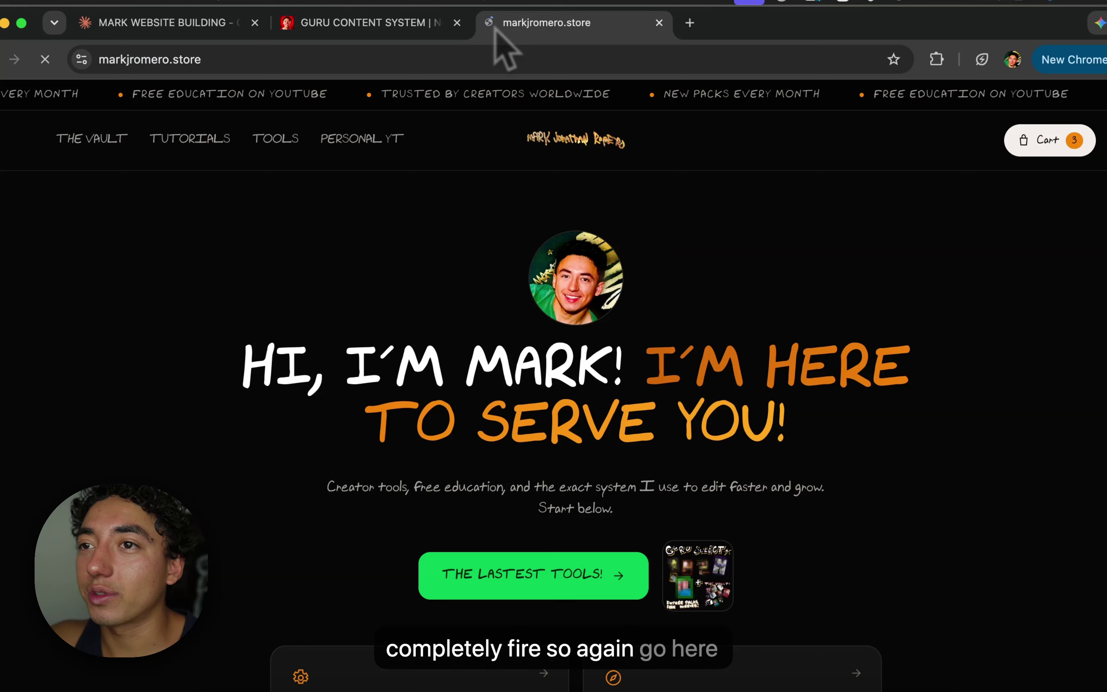
click(270, 140)
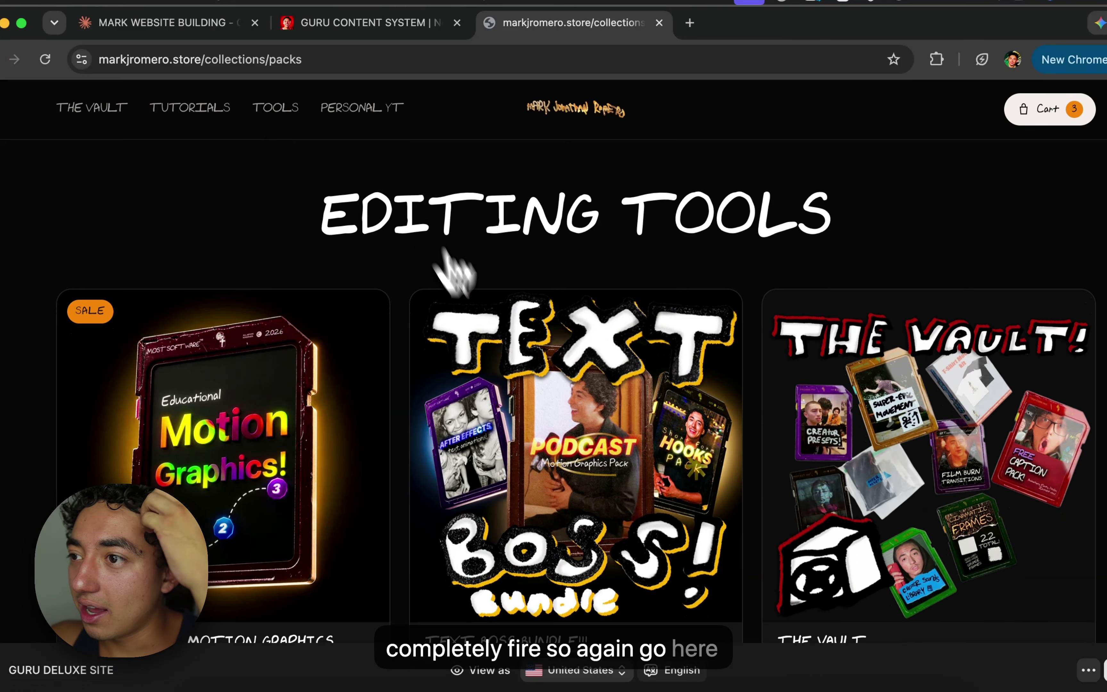
Open the TEXT BOSS BUNDLE!!! product page from the collection and look over its purchase options
scroll(452, 267, down, 3)
click(558, 348)
scroll(567, 366, down, 5)
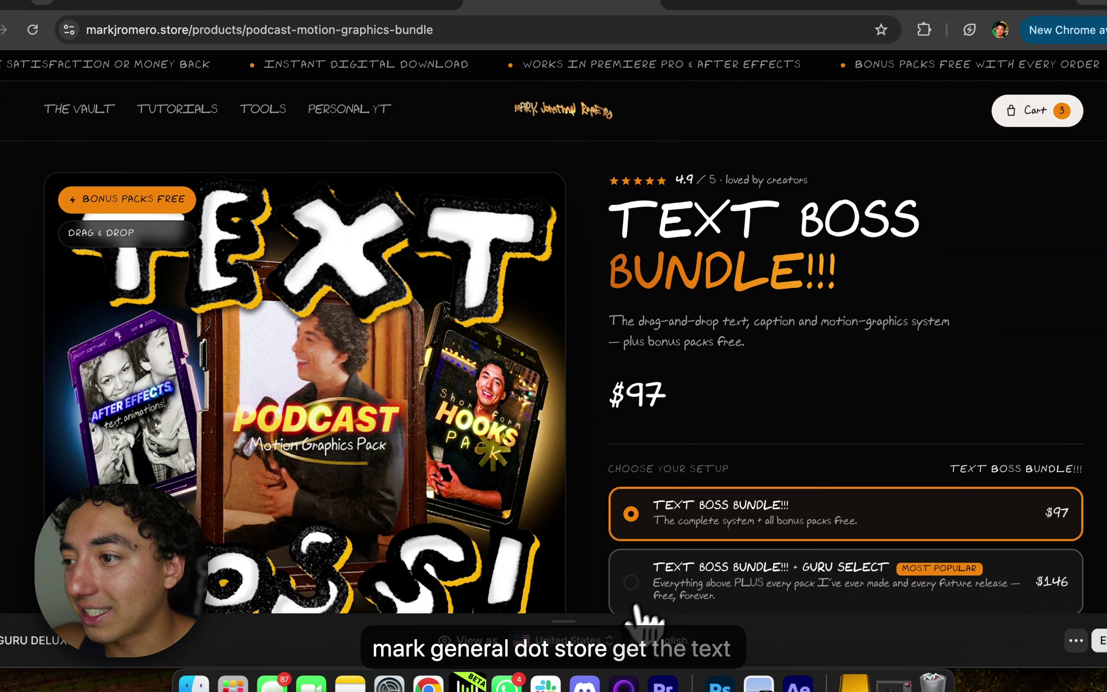
scroll(714, 581, up, 5)
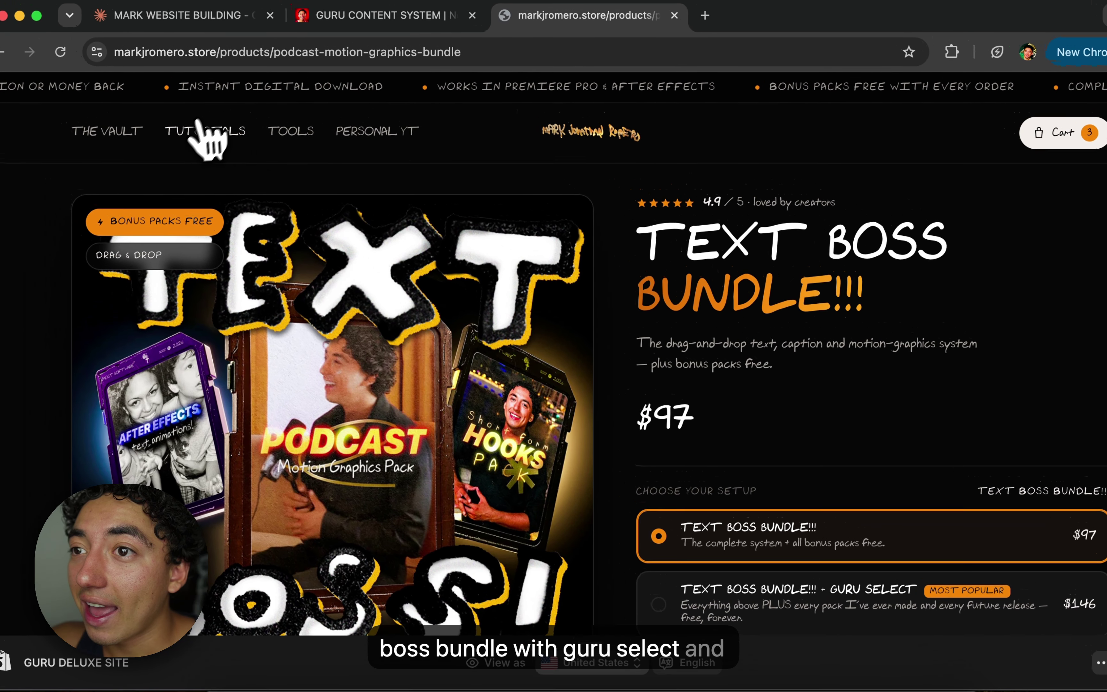
Return to the Tools collection, open the Educational Motion Graphics Pack page, and view its purchase options
click(260, 111)
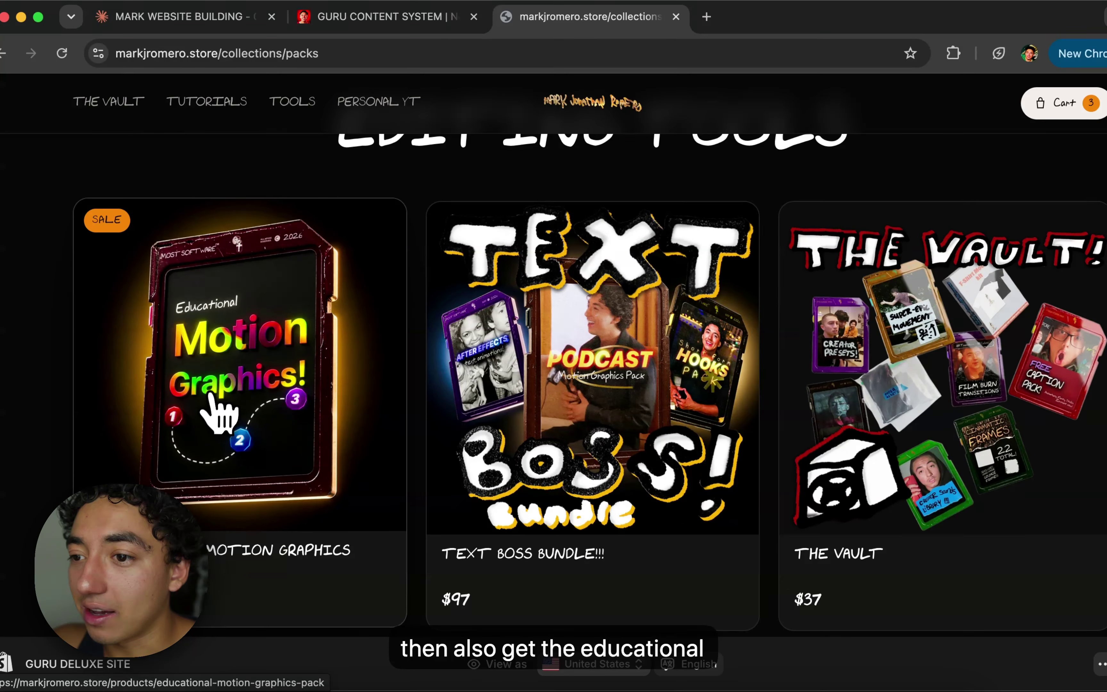
click(215, 407)
scroll(645, 451, down, 10)
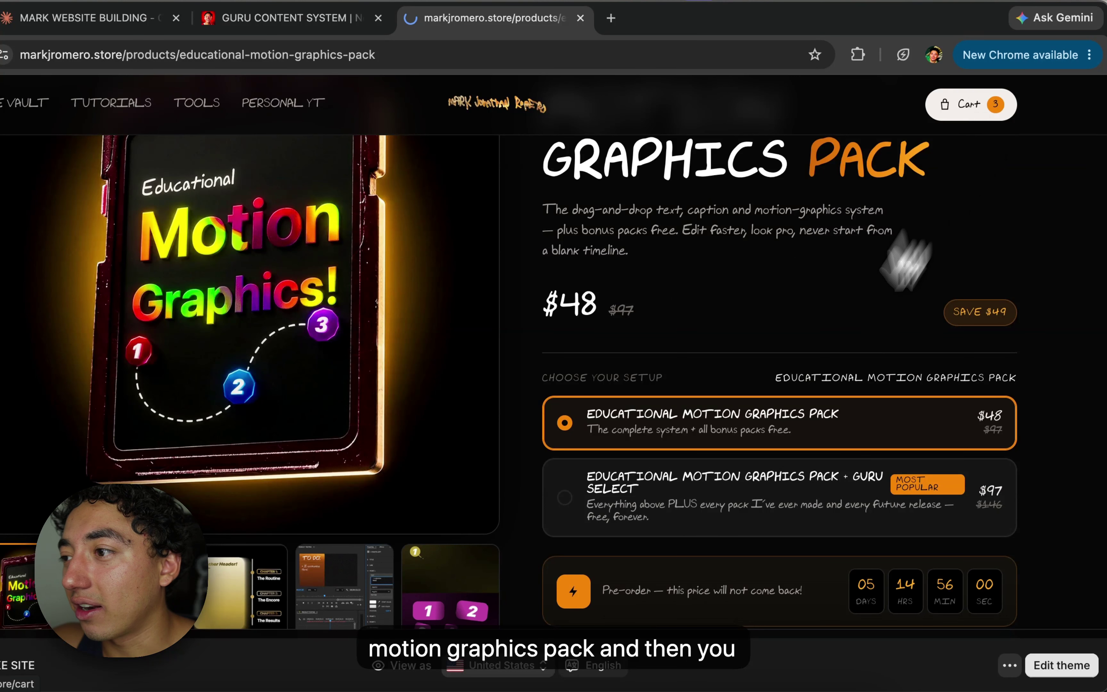
Open the shopping cart, review its items, and proceed to checkout
scroll(647, 506, down, 5)
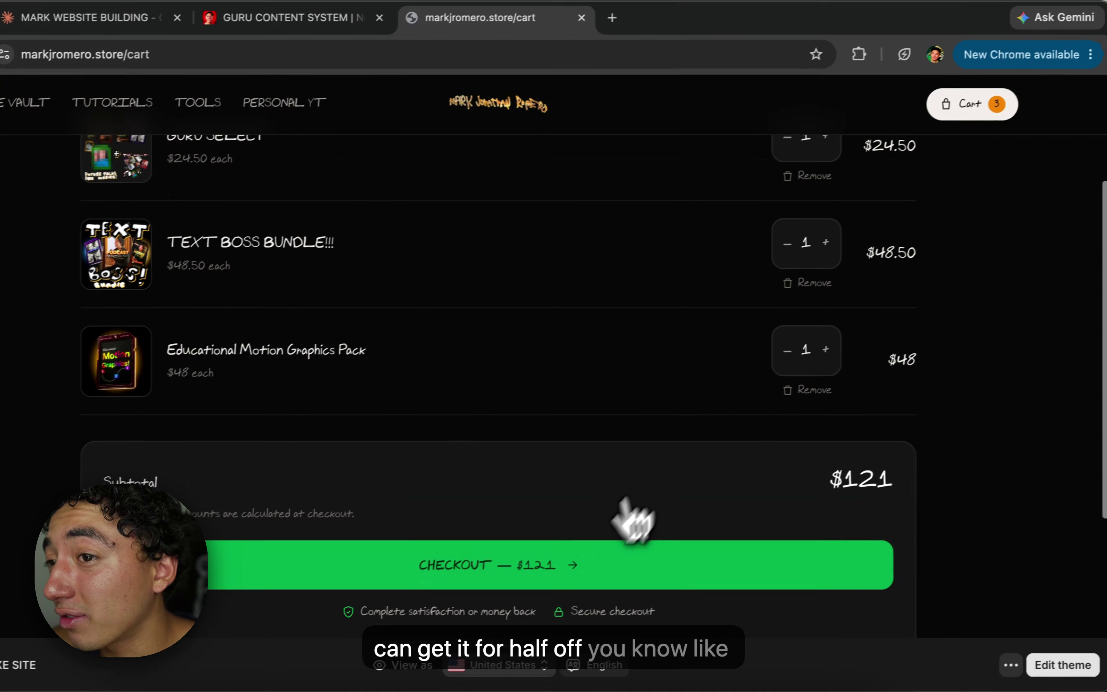
click(542, 555)
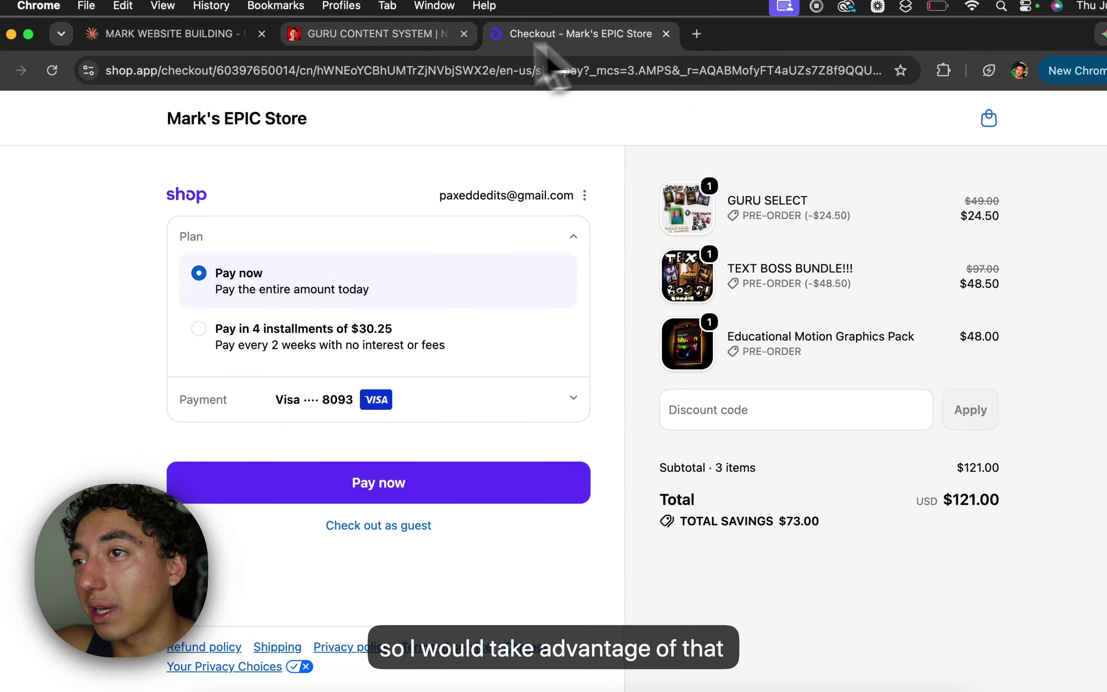
click(439, 34)
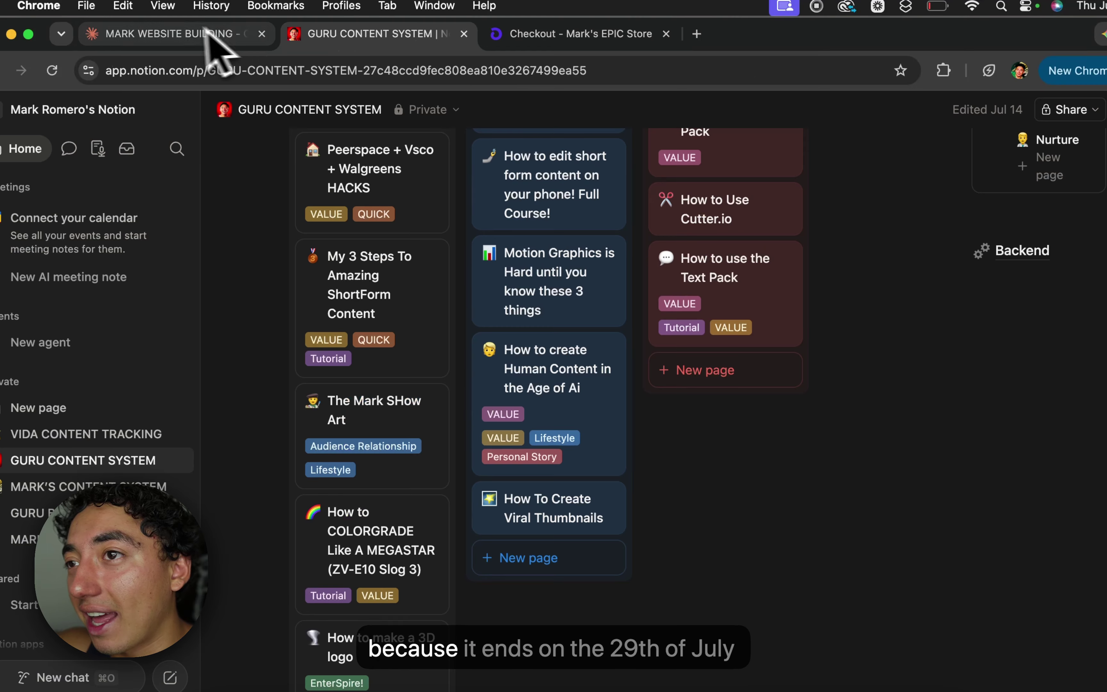
click(215, 34)
click(571, 35)
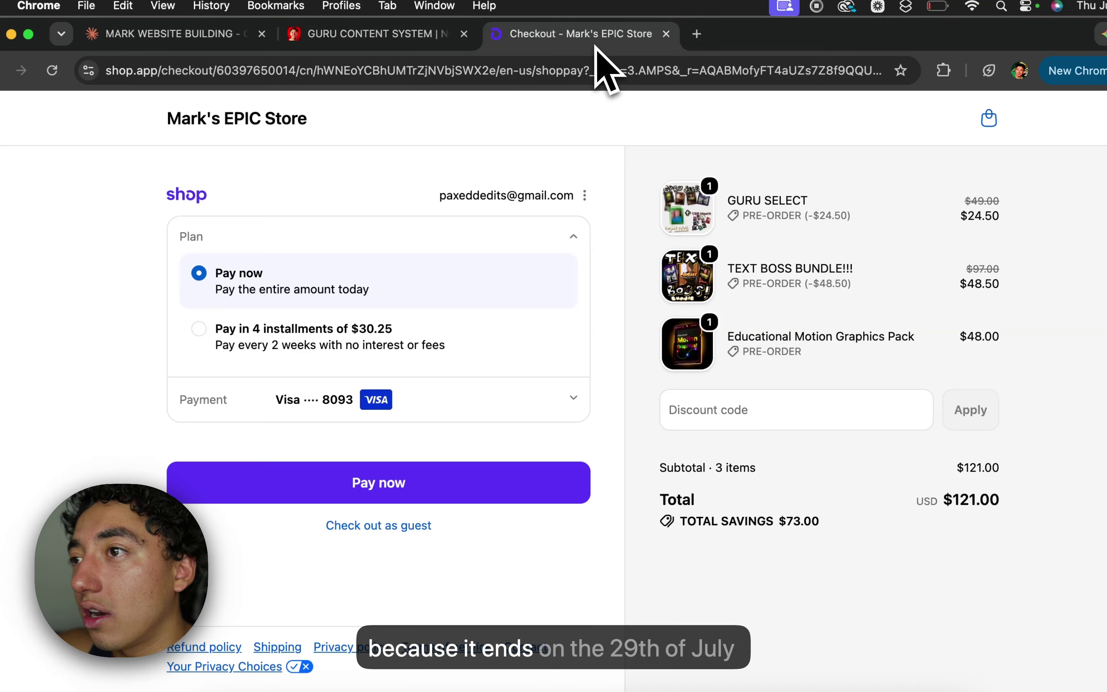
Close the checkout tab, reload markjromero.store in a new tab, and open its Tools collection again
click(666, 34)
click(491, 34)
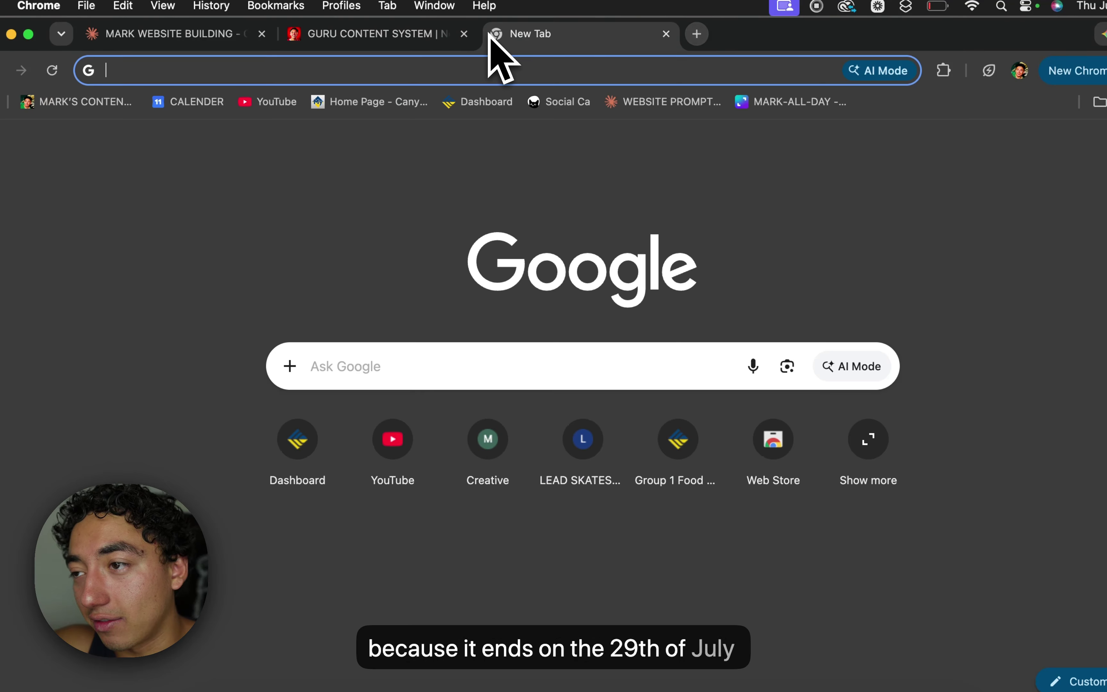
text(m)
key(Return)
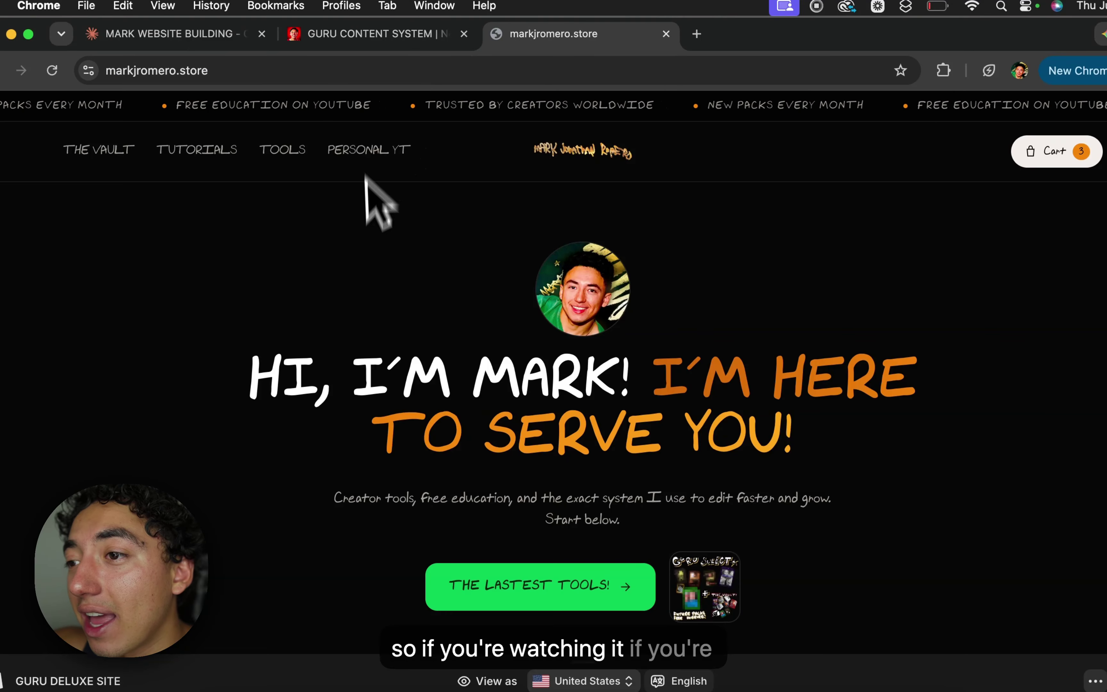
click(281, 154)
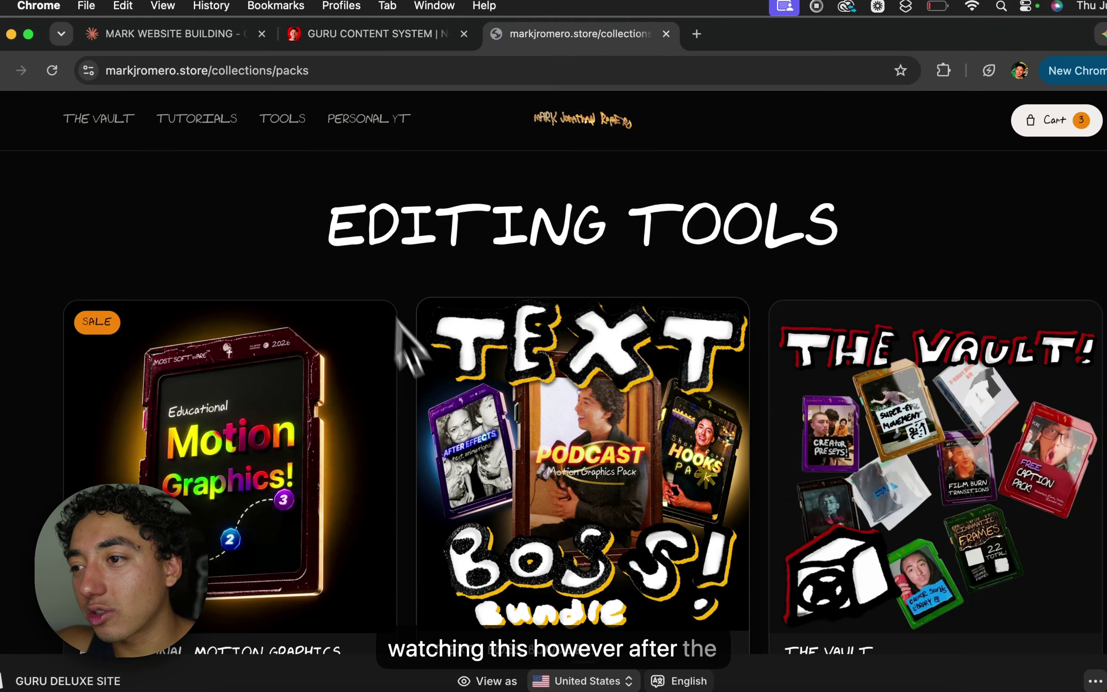
Open the Educational Motion Graphics Pack page from the Editing Tools collection and review its price, setup options, and pre-order countdown
scroll(429, 366, down, 3)
scroll(437, 386, up, 2)
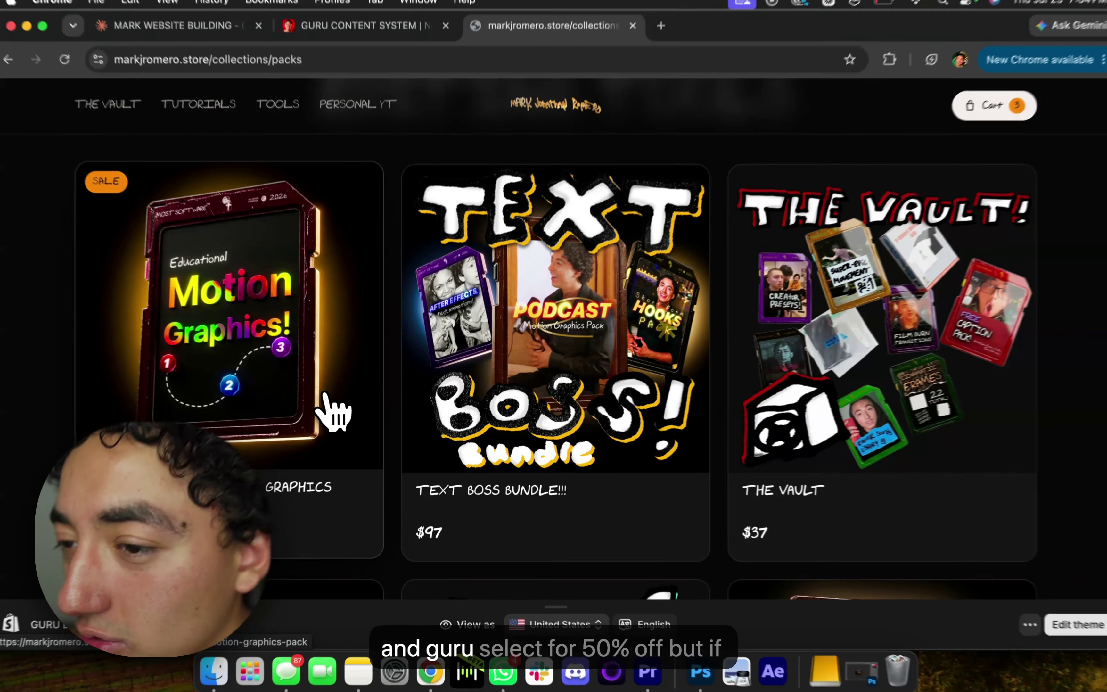
click(336, 407)
scroll(343, 416, down, 10)
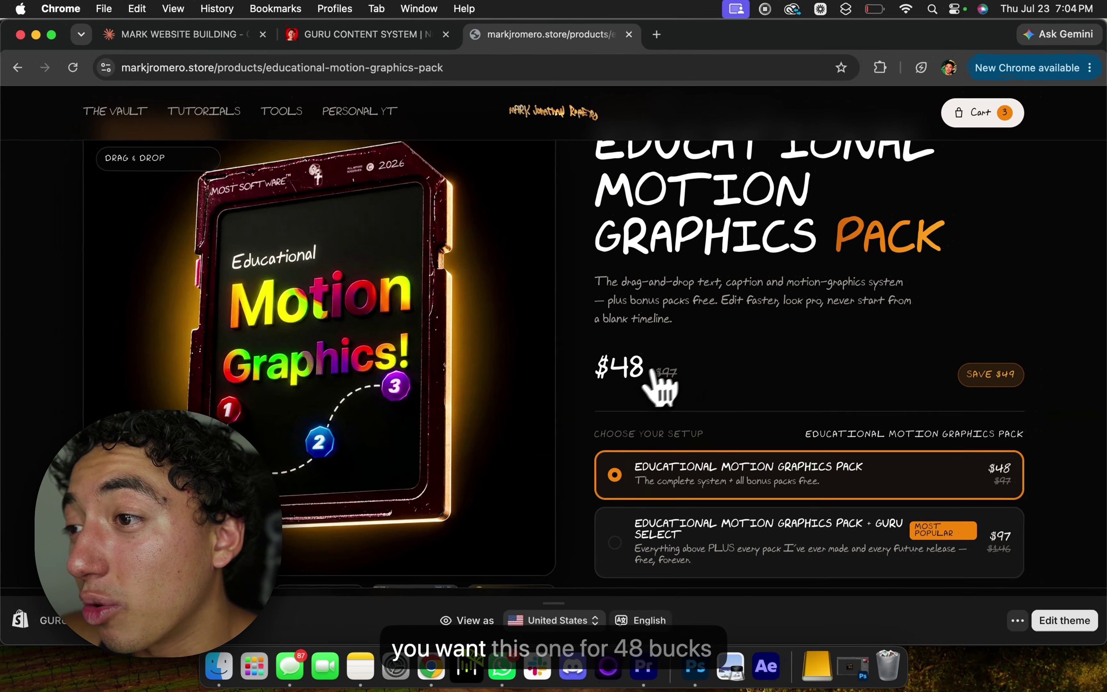
scroll(481, 407, down, 5)
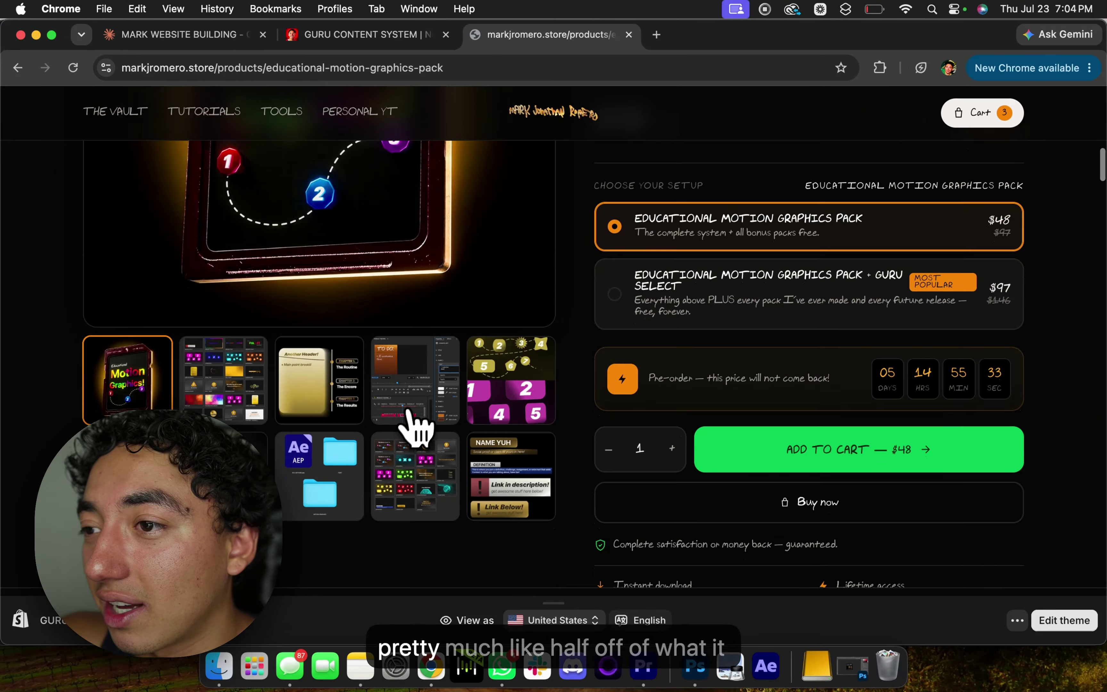
scroll(433, 415, up, 5)
scroll(675, 377, down, 7)
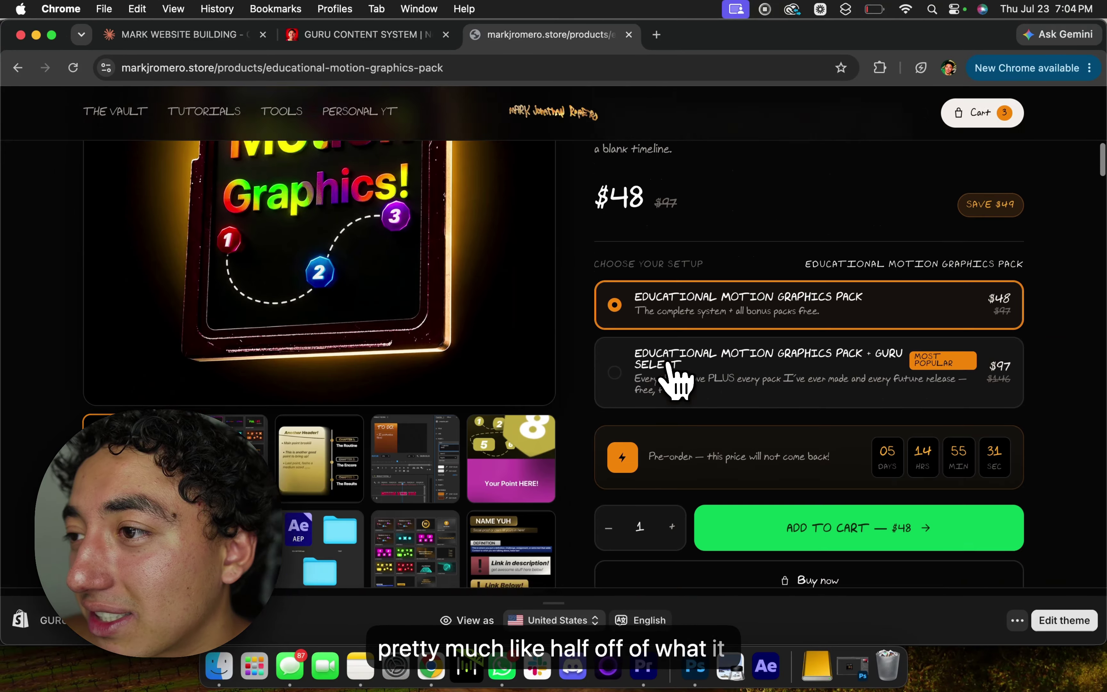
scroll(732, 398, up, 5)
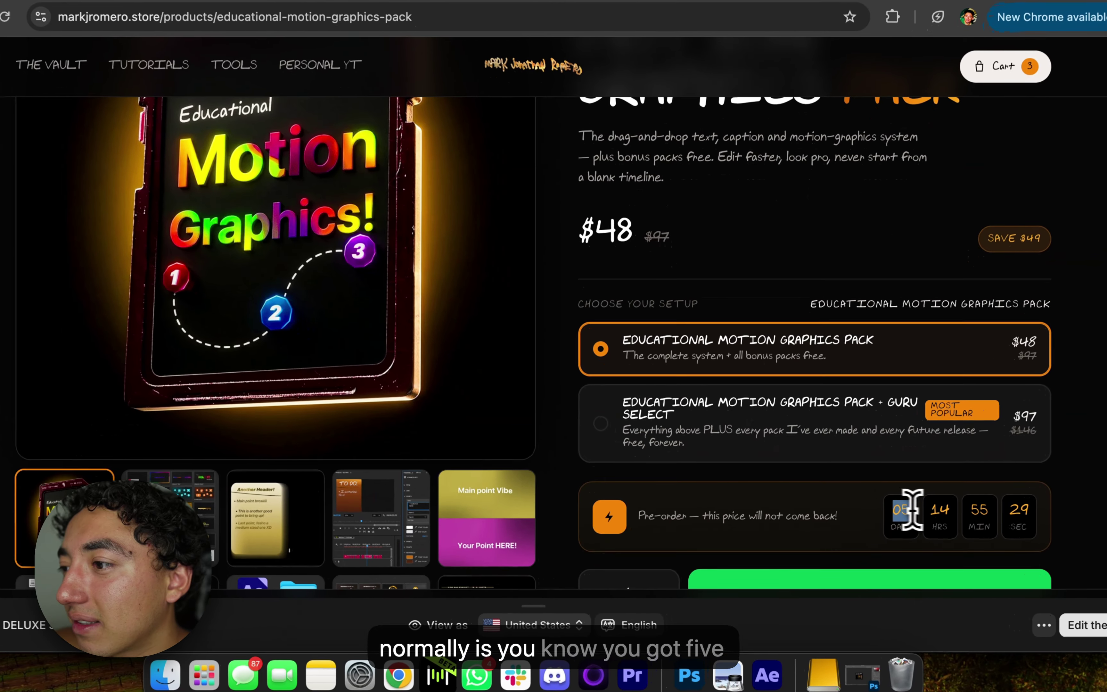
scroll(837, 508, down, 1)
scroll(792, 494, down, 5)
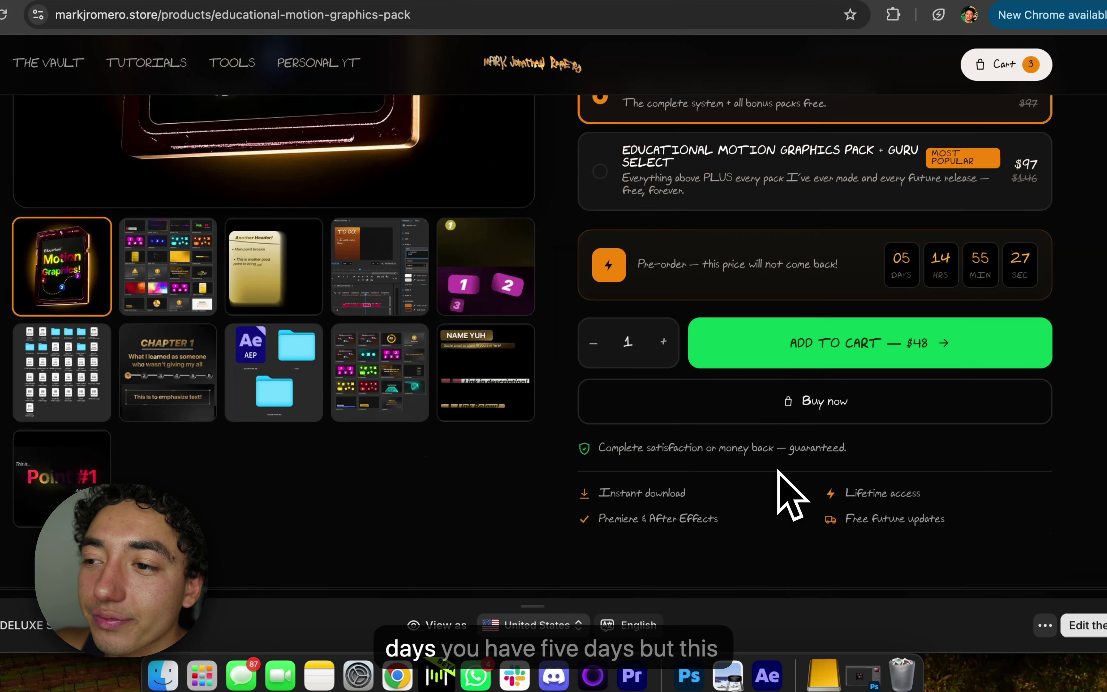
Look through the pack's gallery previews, including the template overview grid and the gold chapter-list template
click(402, 393)
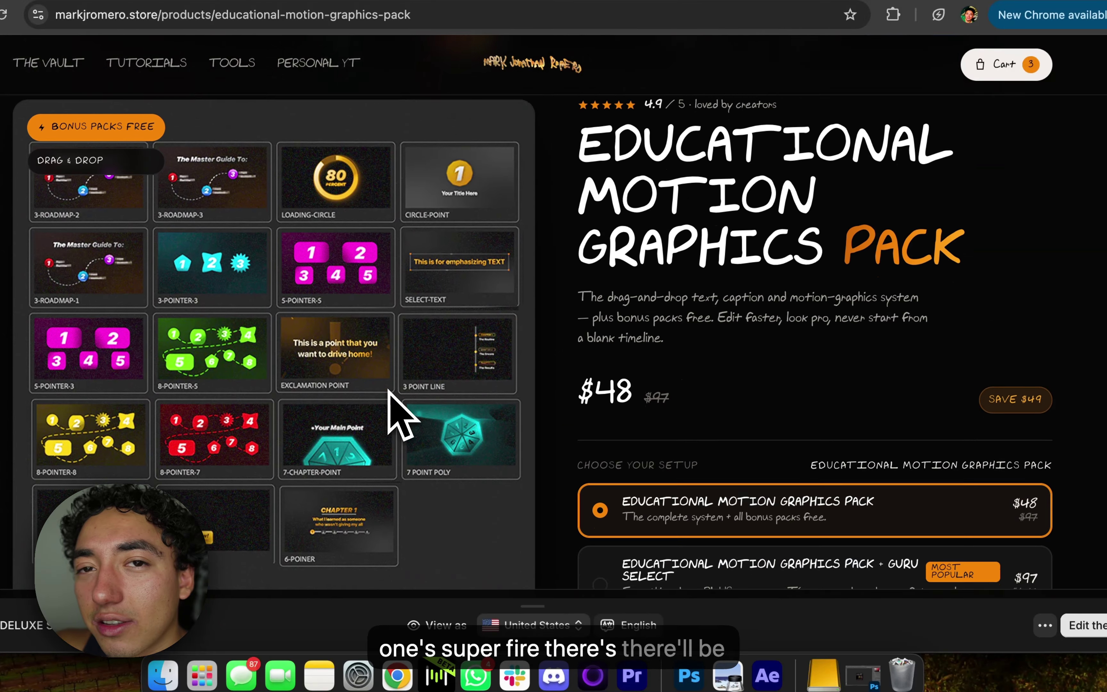
scroll(426, 457, down, 8)
click(457, 506)
click(396, 481)
click(274, 364)
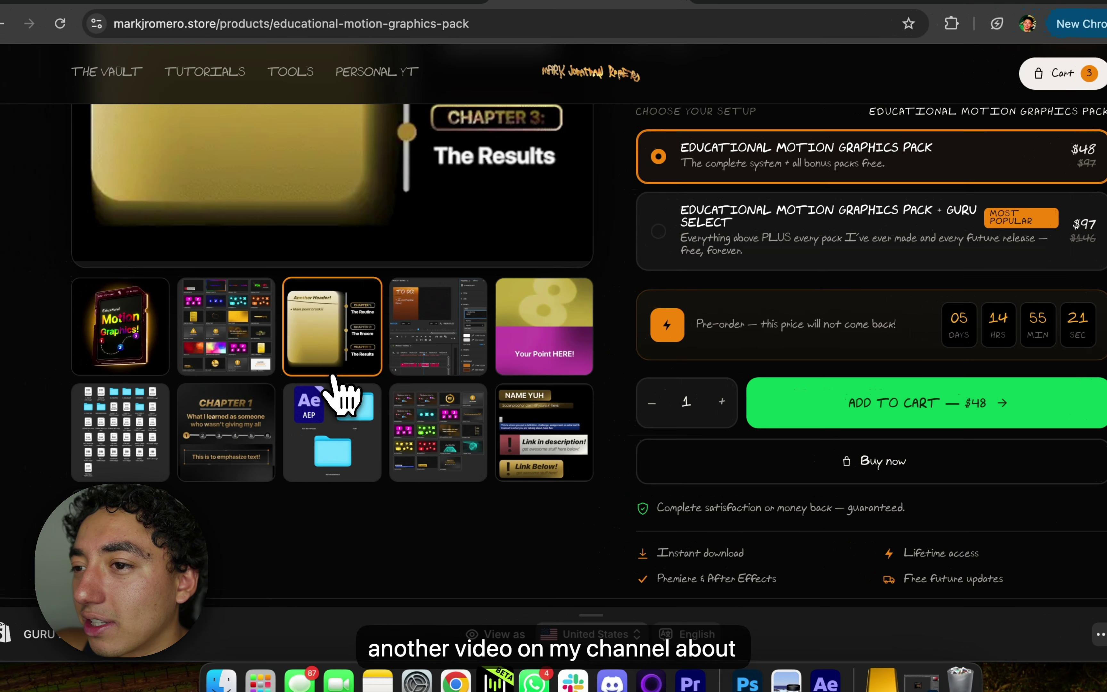